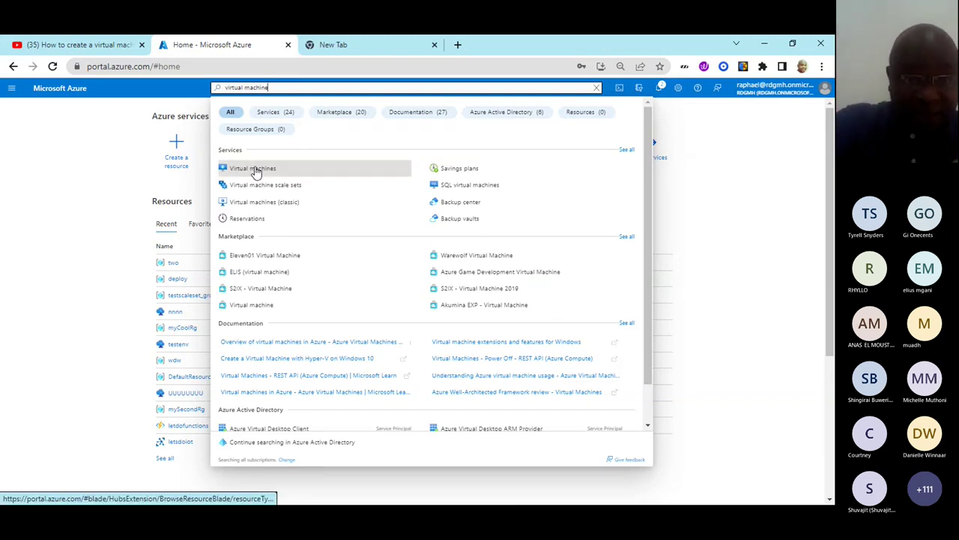
Step: Open the Virtual machines service and start creating a new Azure virtual machine
{"action": "left_click", "coordinate": [255, 170]}
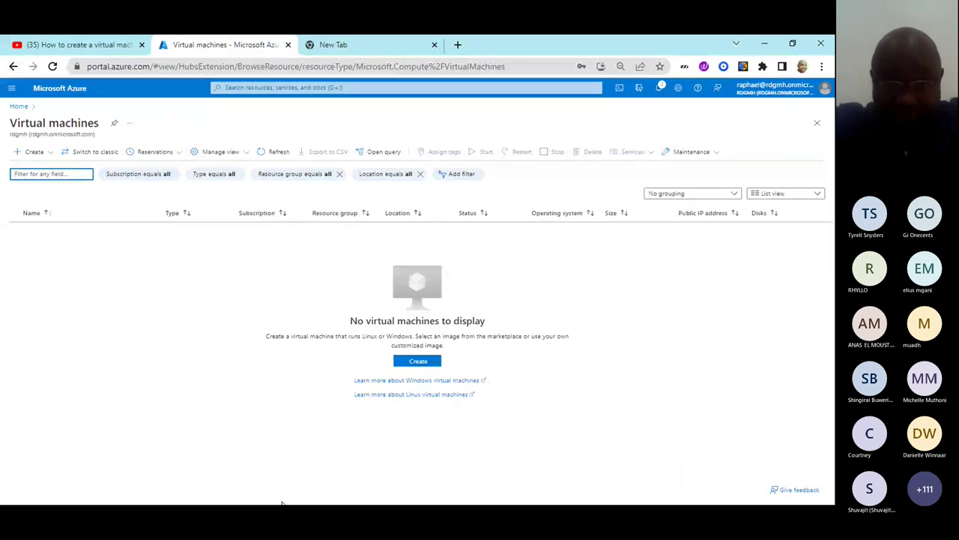
{"action": "left_click", "coordinate": [404, 360]}
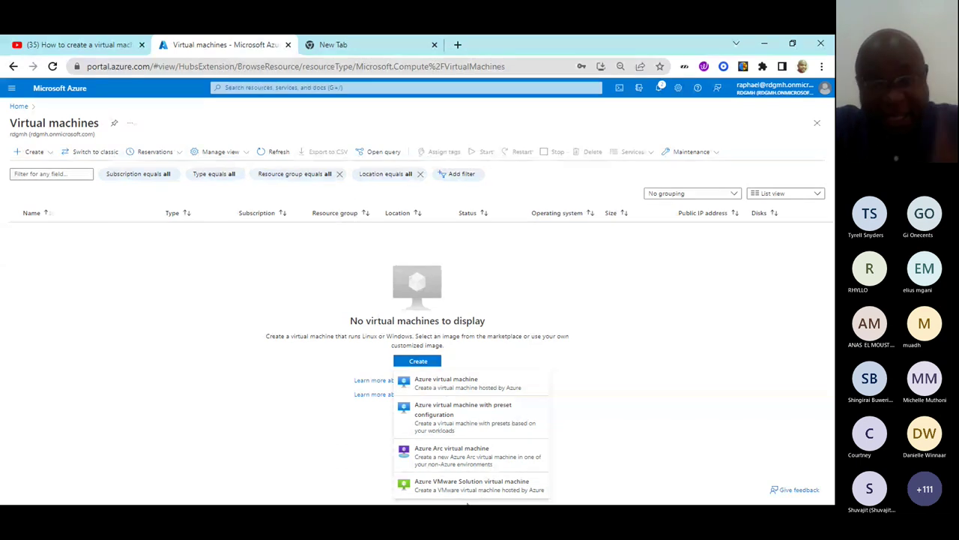
{"action": "left_click", "coordinate": [464, 384]}
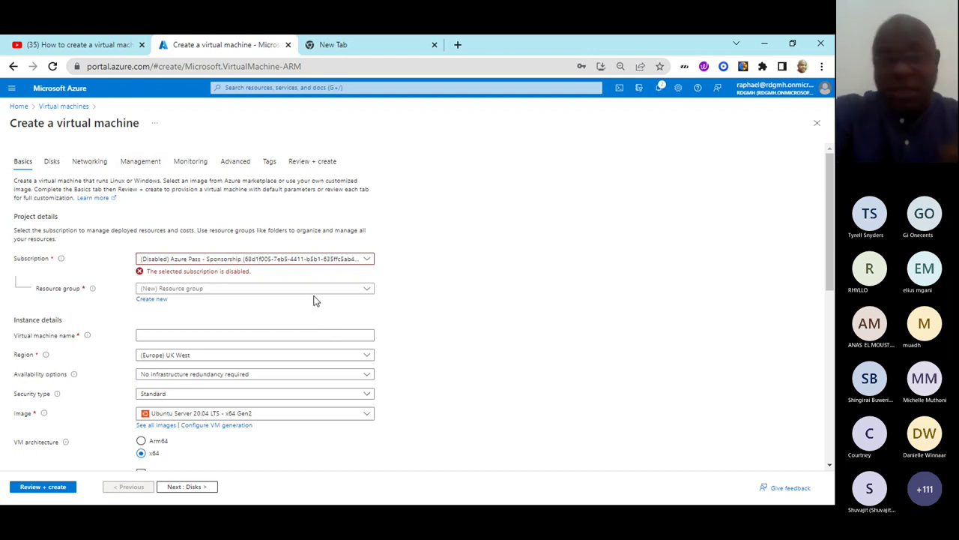
Step: Set the virtual machine's subscription to the enabled Azure Pass - Sponsorship subscription
{"action": "mouse_move", "coordinate": [62, 260]}
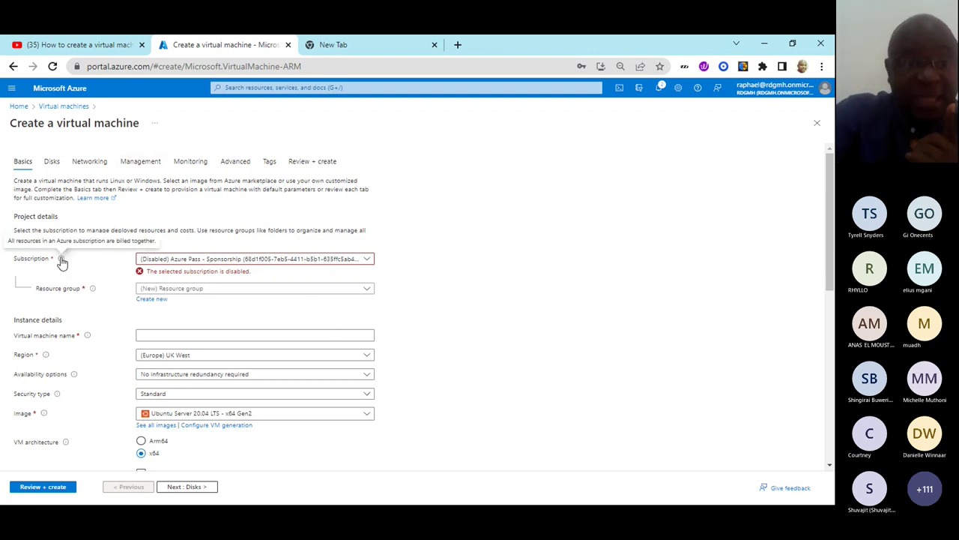
{"action": "left_click", "coordinate": [179, 258]}
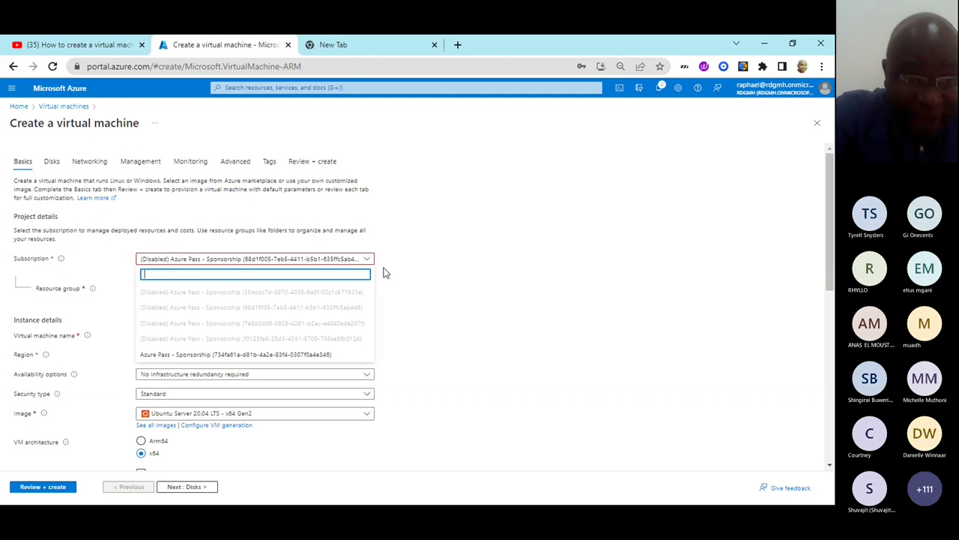
{"action": "left_click", "coordinate": [240, 355]}
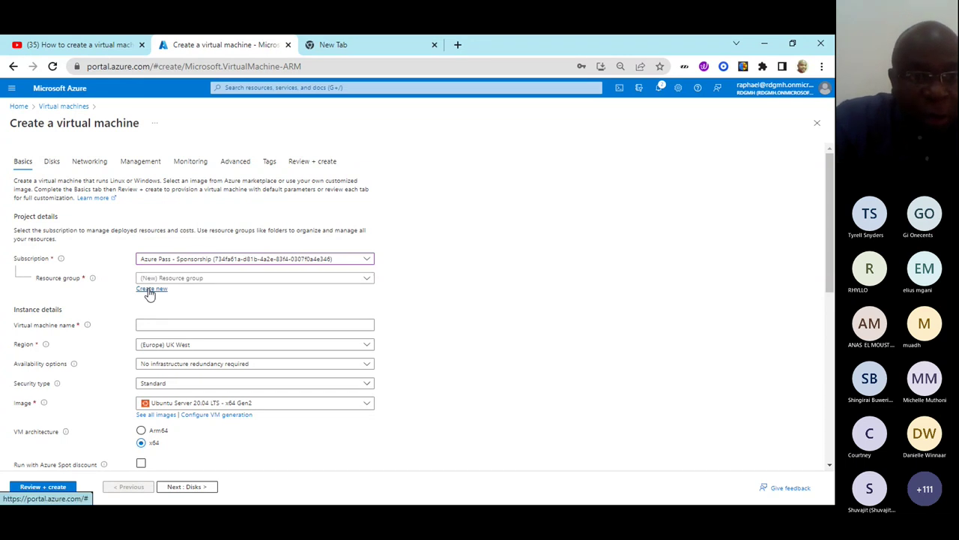
Step: Create a new resource group named virtualmachinelecture for the virtual machine
{"action": "left_click", "coordinate": [152, 289]}
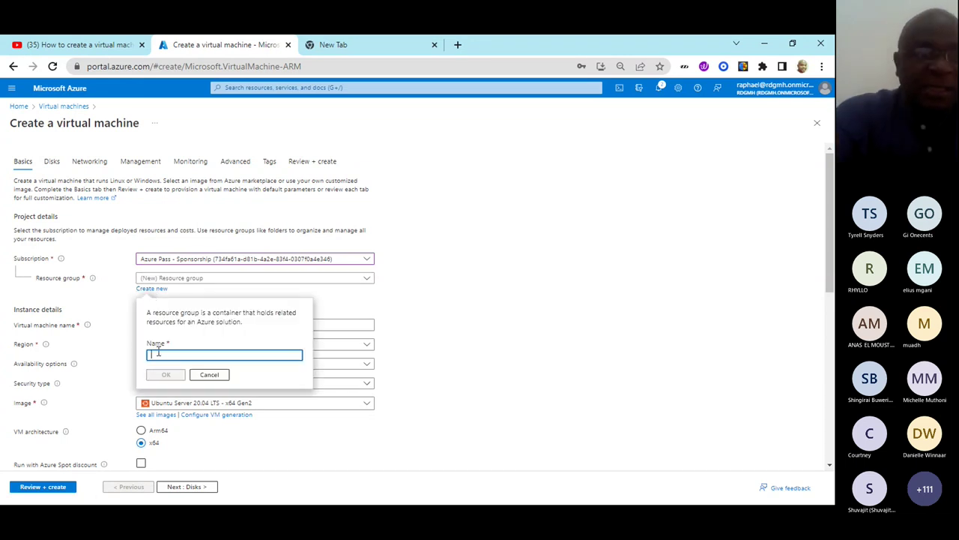
{"action": "type", "text": "visua"}
{"action": "type", "text": "lmachinele"}
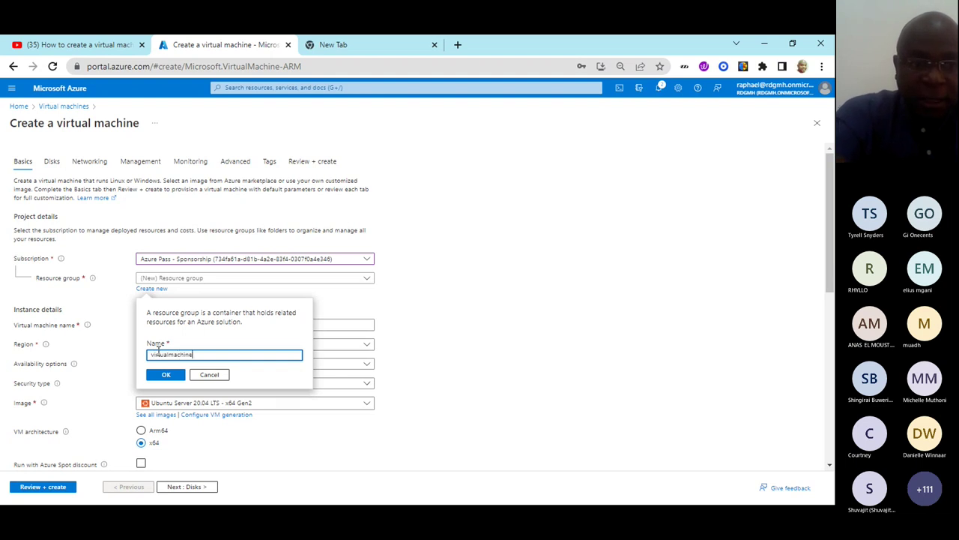
{"action": "type", "text": "cture"}
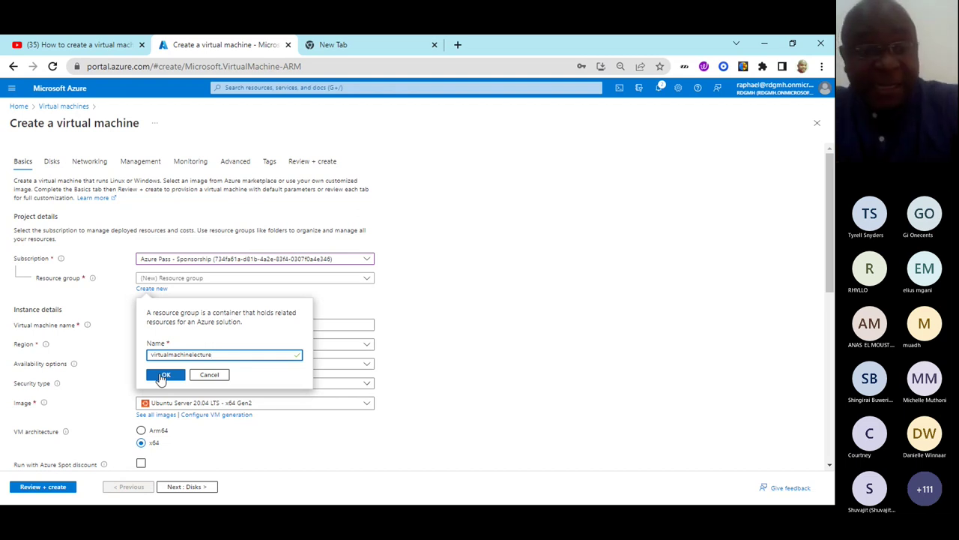
{"action": "left_click", "coordinate": [166, 375]}
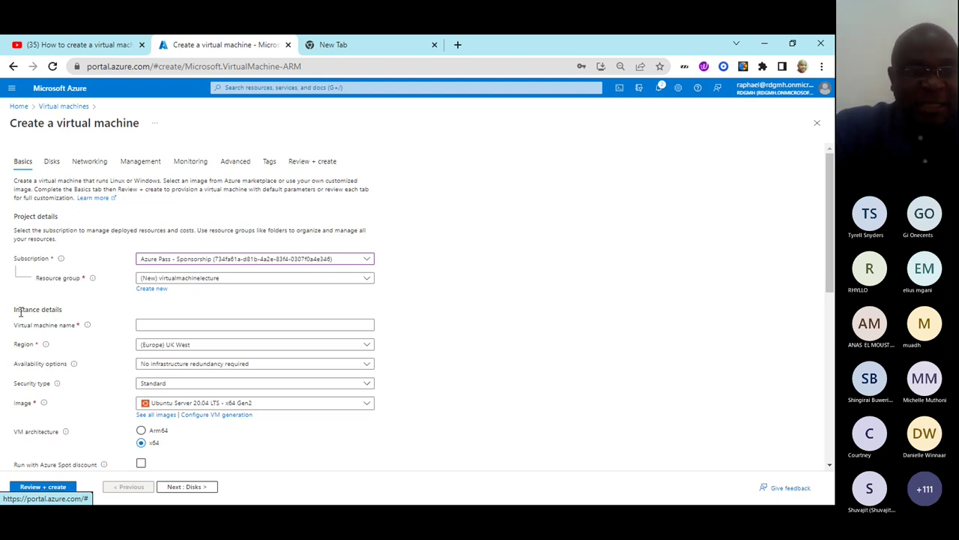
Step: Name the virtual machine vmnow
{"action": "left_click", "coordinate": [162, 322]}
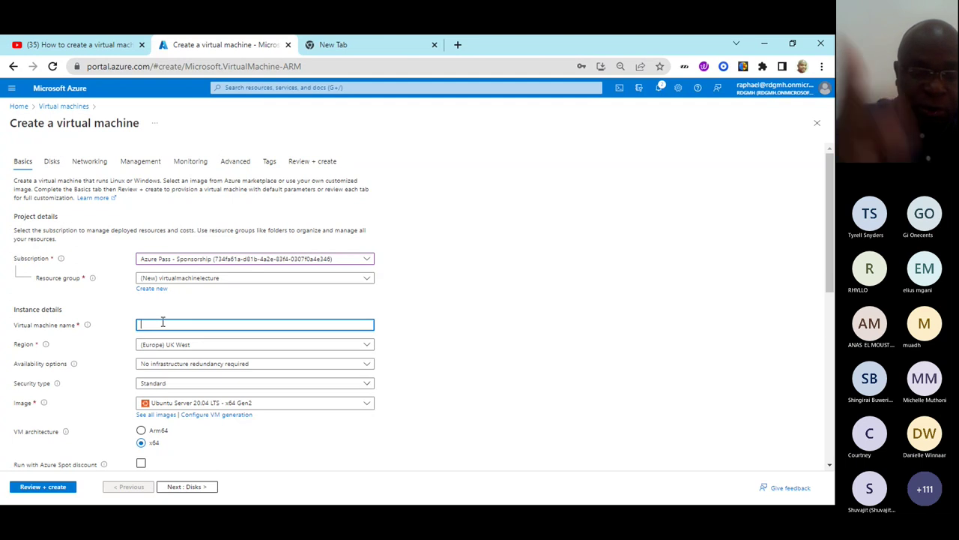
{"action": "type", "text": "vm"}
{"action": "type", "text": "mnow"}
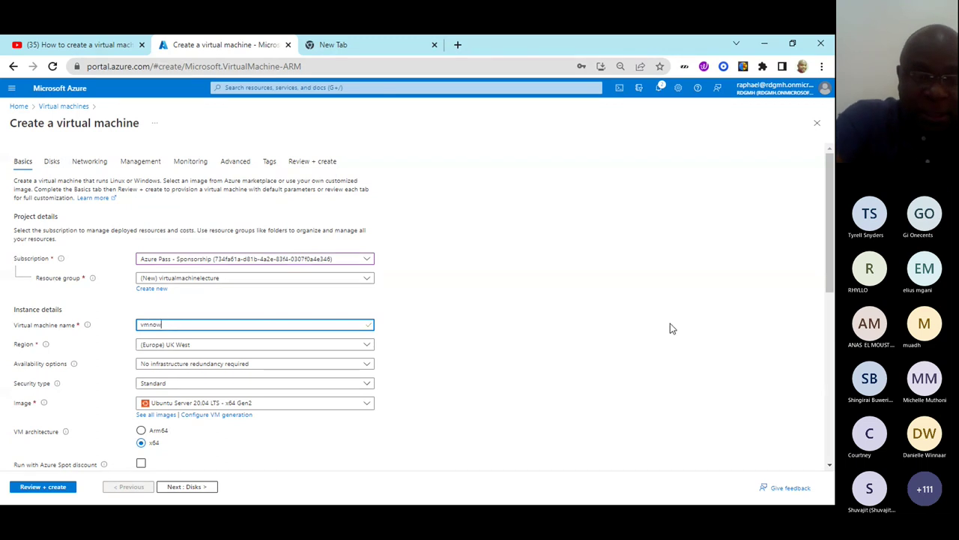
{"action": "left_click", "coordinate": [670, 325]}
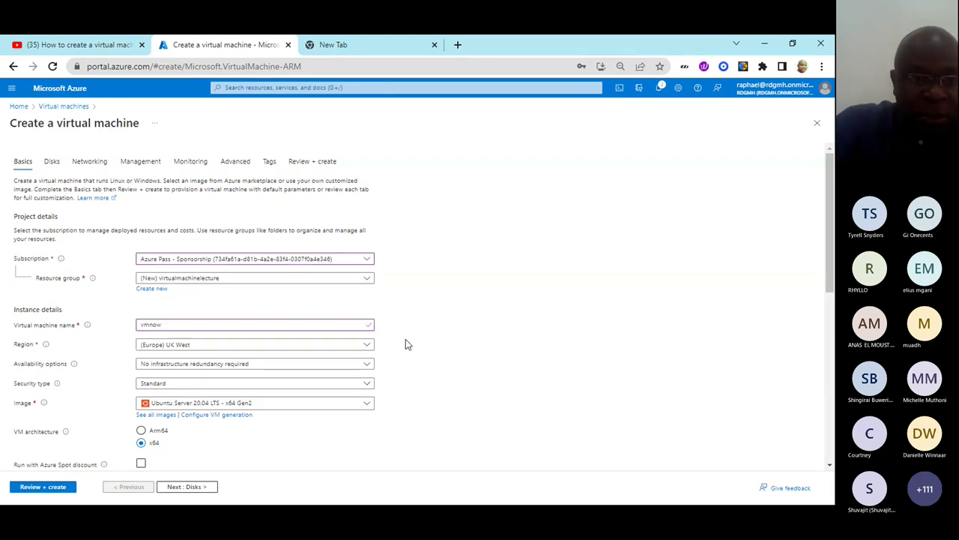
Step: Set the virtual machine's region to (US) East US
{"action": "left_click", "coordinate": [196, 346]}
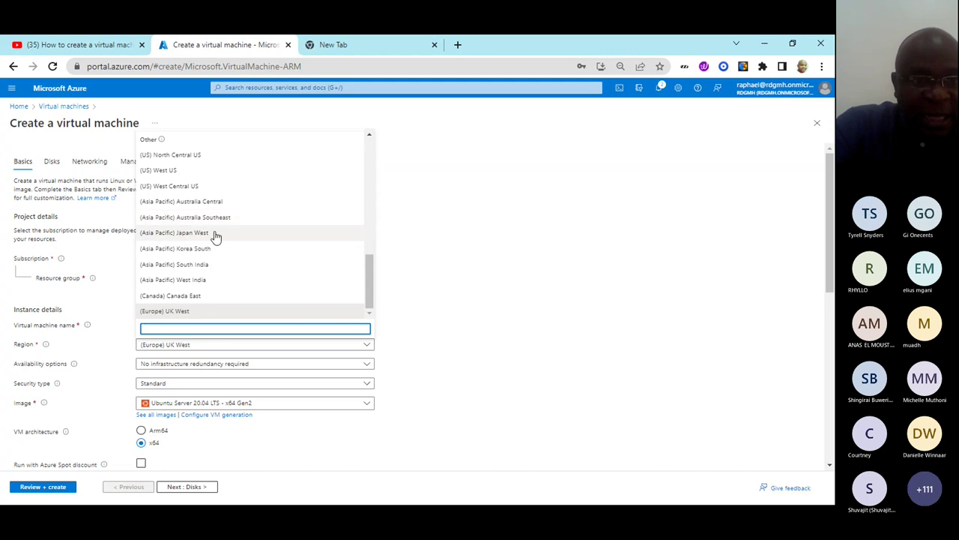
{"action": "scroll", "coordinate": [179, 247], "scroll_direction": "up", "scroll_amount": 5}
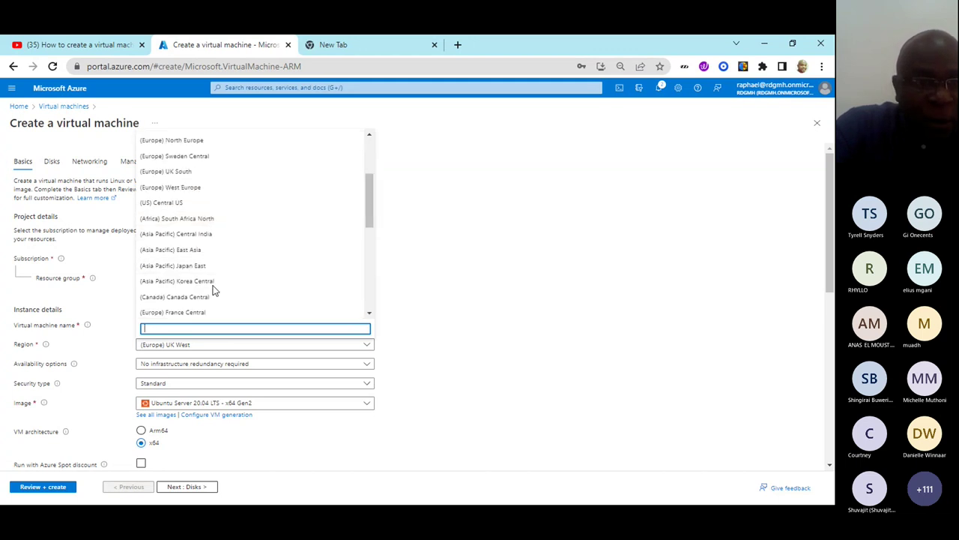
{"action": "scroll", "coordinate": [214, 289], "scroll_direction": "up", "scroll_amount": 5}
{"action": "left_click", "coordinate": [182, 156]}
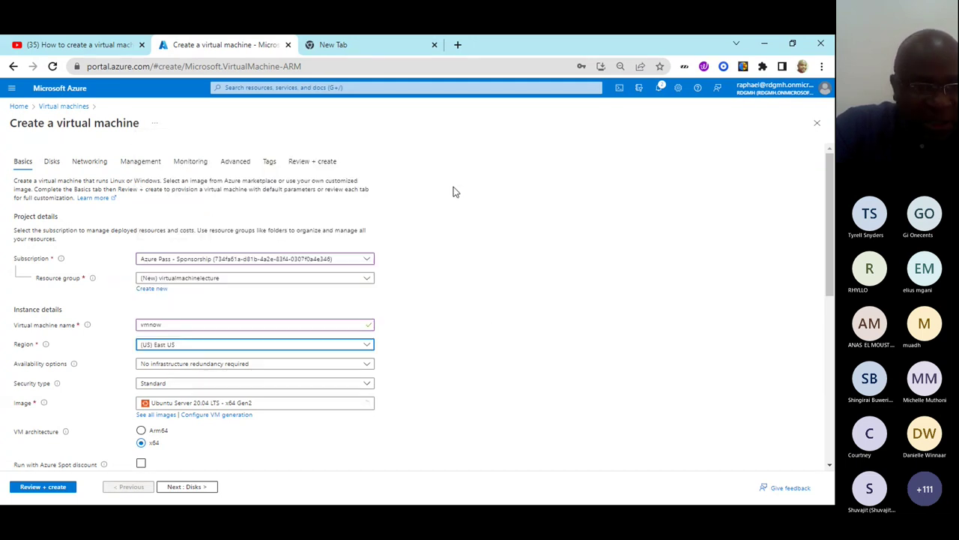
Step: Switch the administrator account to password authentication and set its username to Azureuser
{"action": "scroll", "coordinate": [480, 334], "scroll_direction": "down", "scroll_amount": 4}
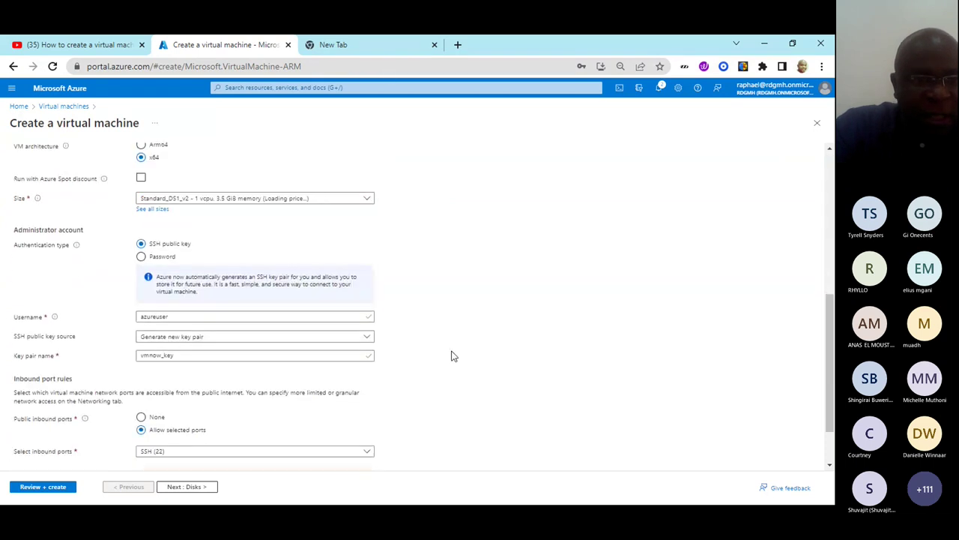
{"action": "left_click", "coordinate": [141, 256]}
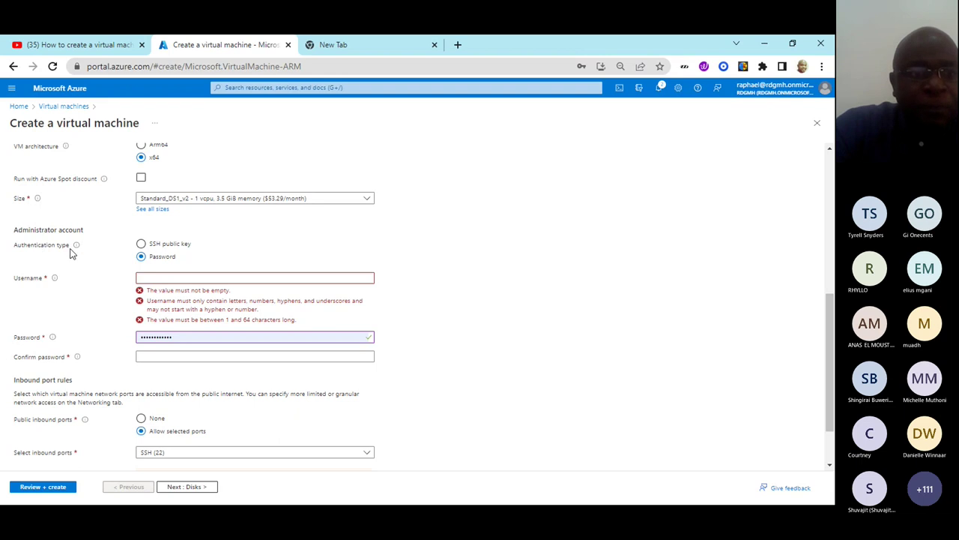
{"action": "left_click", "coordinate": [164, 279]}
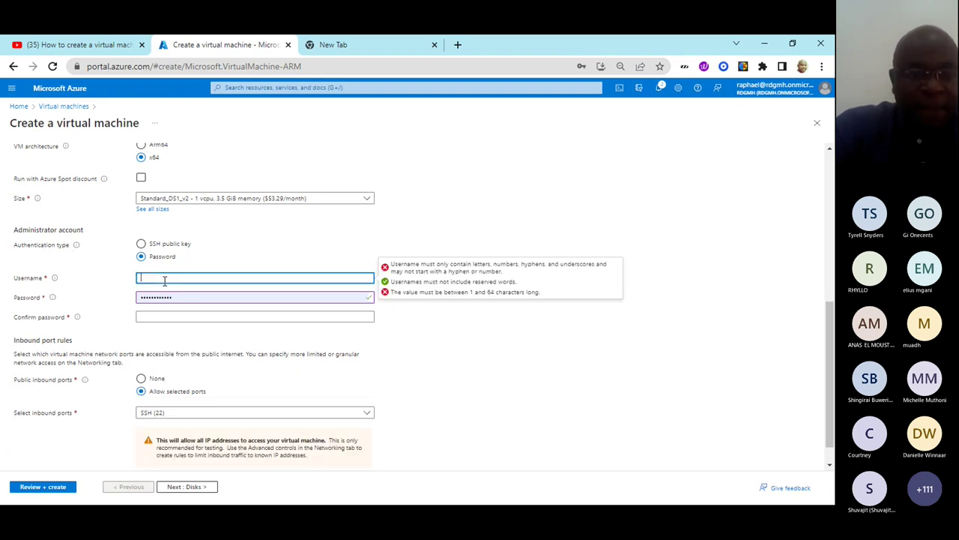
{"action": "type", "text": "AZ"}
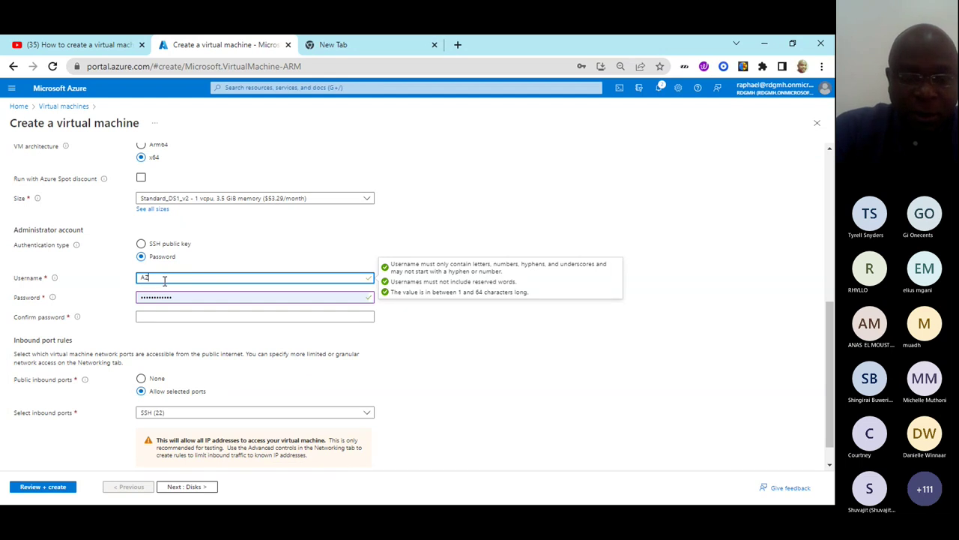
{"action": "type", "text": "ureuser"}
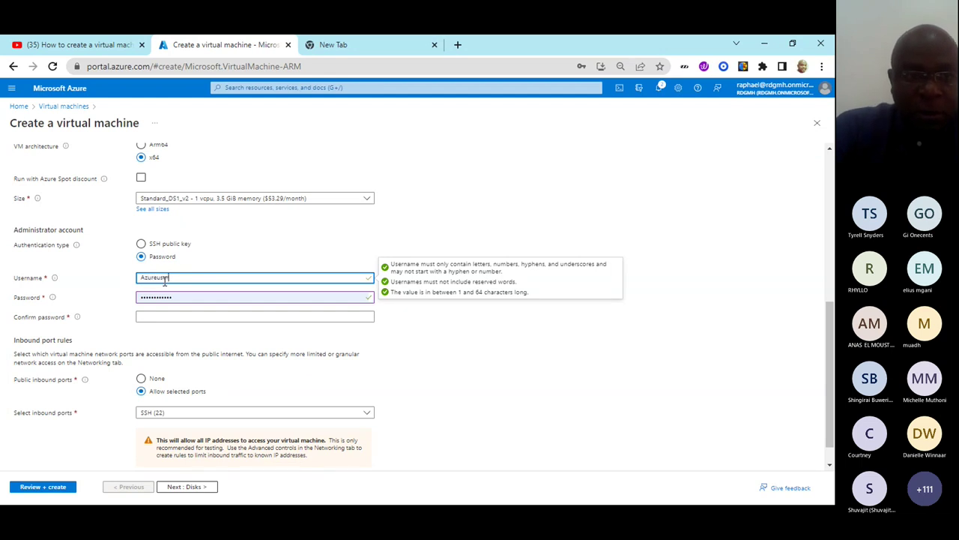
Step: Try to replace the prefilled administrator password with a new one
{"action": "left_click", "coordinate": [207, 298]}
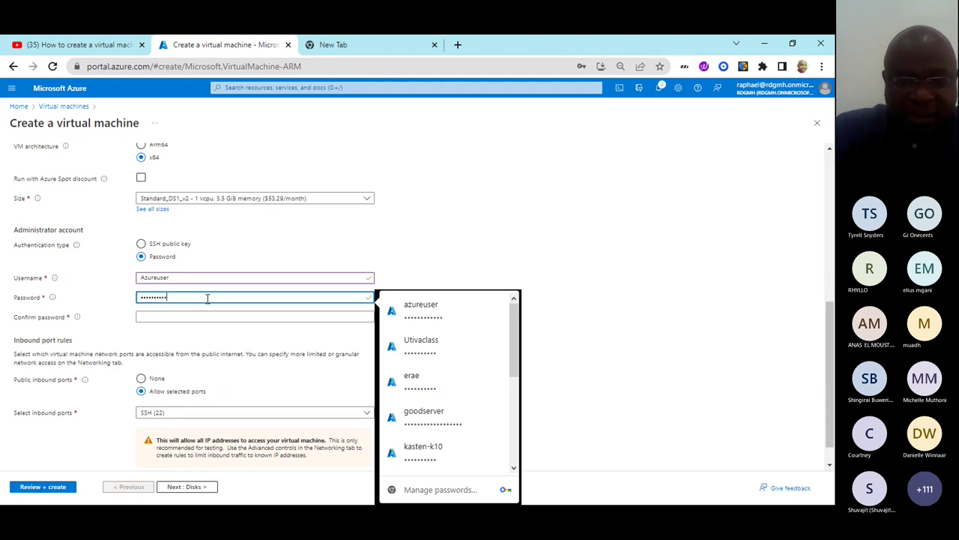
{"action": "key", "text": "ctrl+a"}
{"action": "key", "text": "BackSpace"}
{"action": "type", "text": "••••"}
{"action": "type", "text": "•••••"}
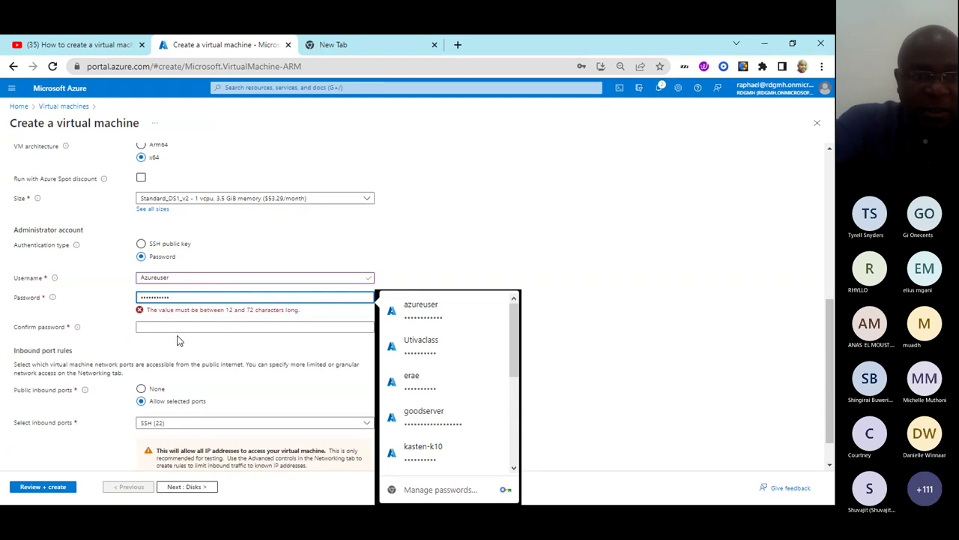
{"action": "left_click", "coordinate": [492, 259]}
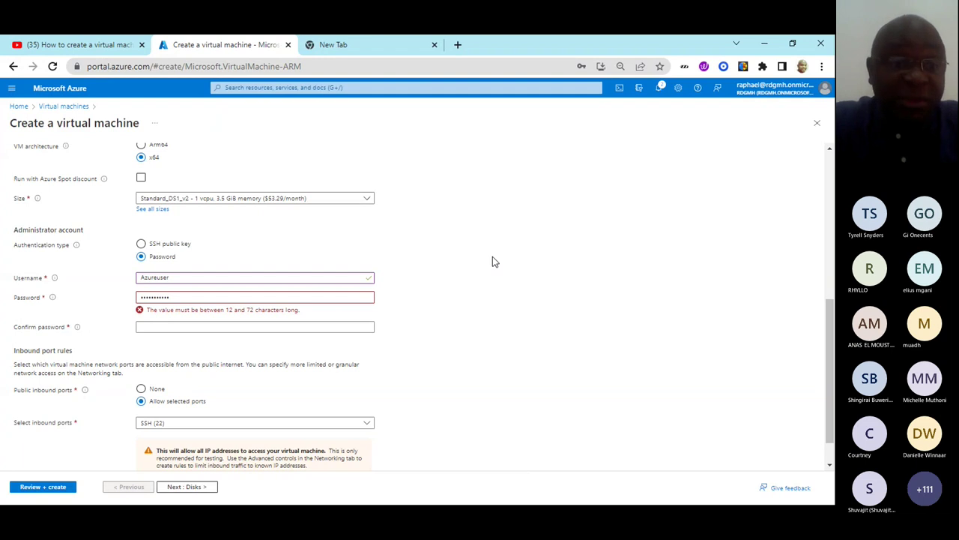
Step: Clear the administrator password and enter one that meets the length and complexity requirements
{"action": "left_click", "coordinate": [201, 295]}
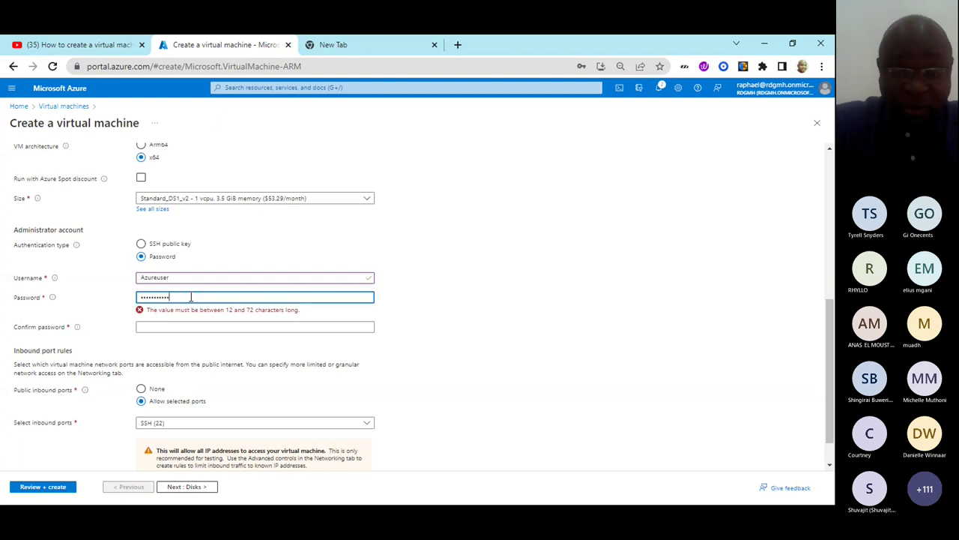
{"action": "key", "text": "BackSpace"}
{"action": "key", "text": "BackSpace"}
{"action": "key", "text": "BackSpace"}
{"action": "key", "text": "BackSpace"}
{"action": "key", "text": "BackSpace"}
{"action": "key", "text": "BackSpace"}
{"action": "key", "text": "BackSpace"}
{"action": "key", "text": "BackSpace"}
{"action": "key", "text": "BackSpace"}
{"action": "key", "text": "BackSpace"}
{"action": "key", "text": "BackSpace"}
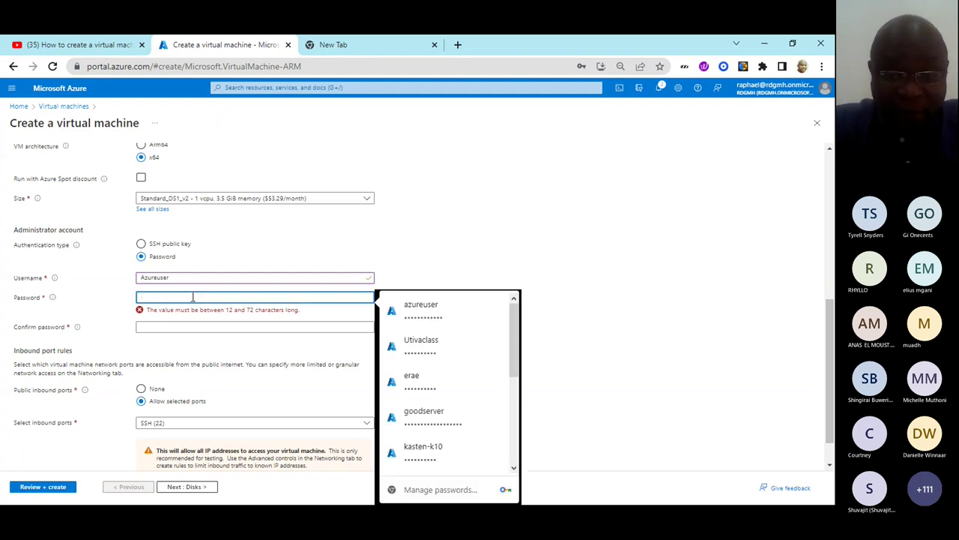
{"action": "type", "text": "**"}
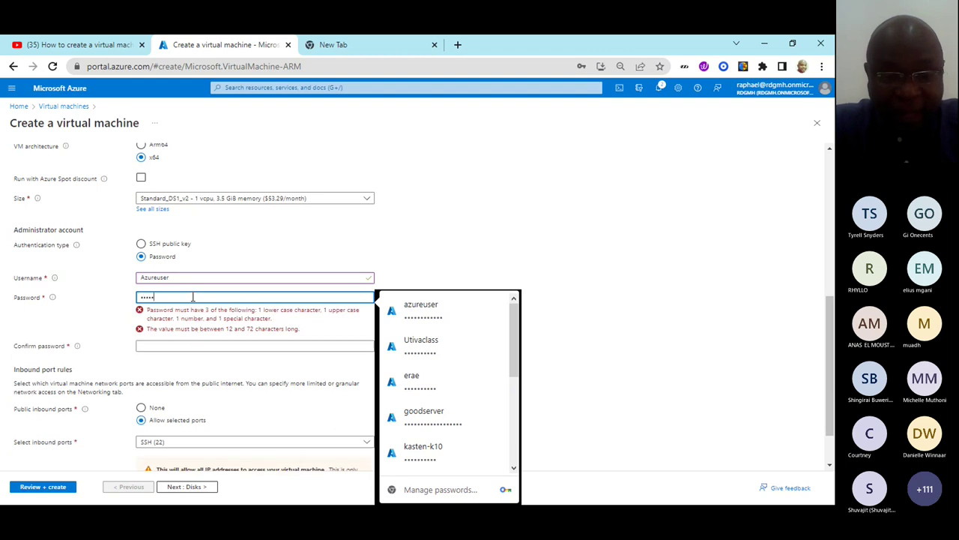
{"action": "type", "text": "**"}
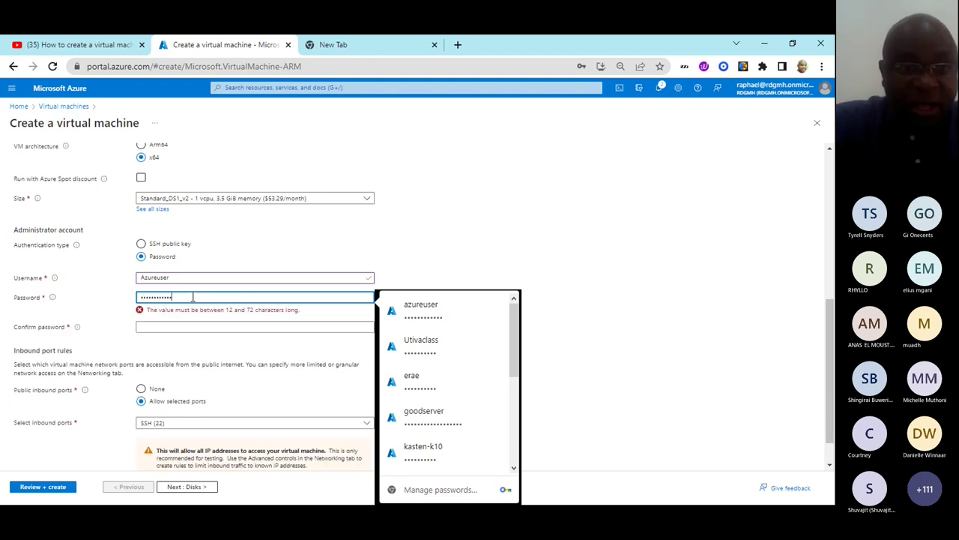
{"action": "type", "text": "*"}
{"action": "left_click", "coordinate": [237, 363]}
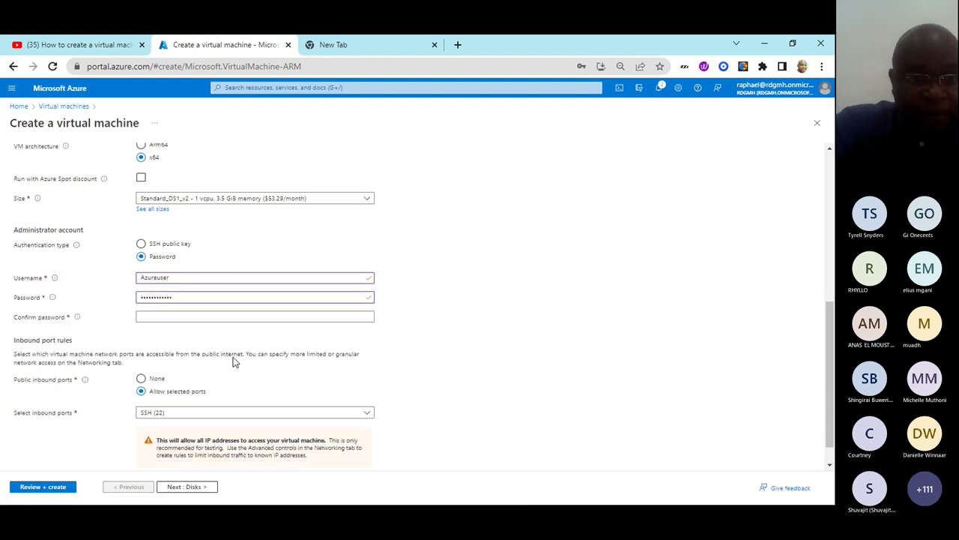
Step: Enter the same administrator password in the confirmation field
{"action": "left_click", "coordinate": [152, 317]}
{"action": "type", "text": "*"}
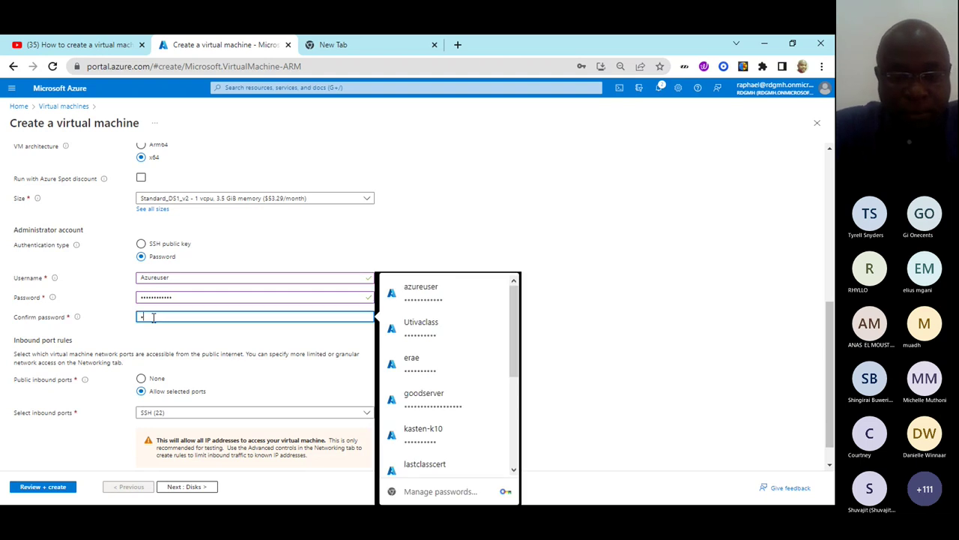
{"action": "type", "text": "*********"}
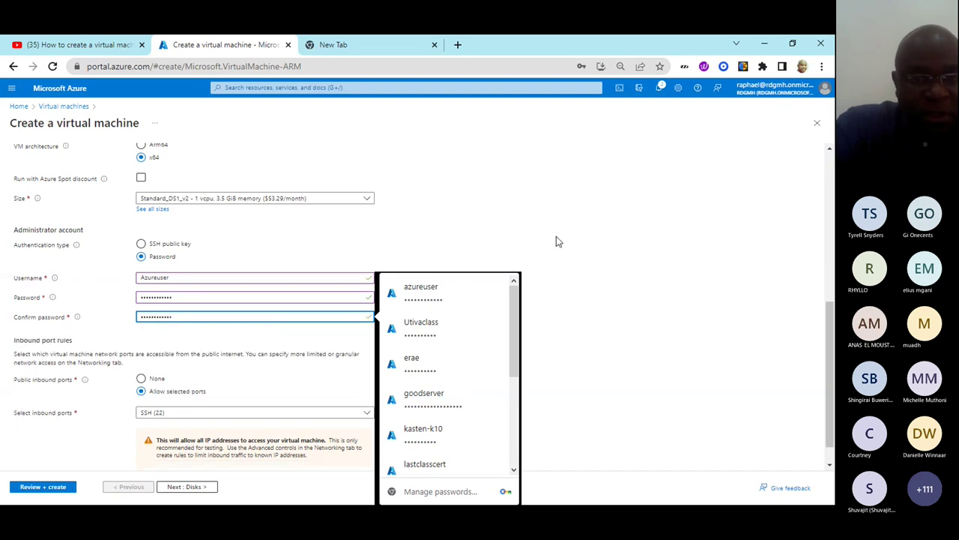
{"action": "left_click", "coordinate": [570, 210]}
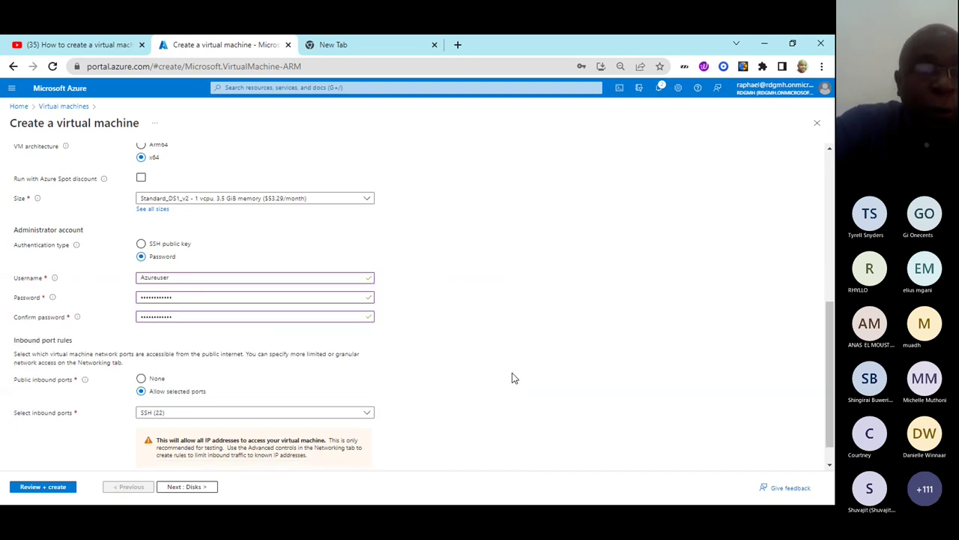
Step: Change the virtual machine's image to Windows Server 2019 Datacenter - x64 Gen2
{"action": "scroll", "coordinate": [366, 274], "scroll_direction": "up", "scroll_amount": 1}
{"action": "scroll", "coordinate": [367, 271], "scroll_direction": "up", "scroll_amount": 3}
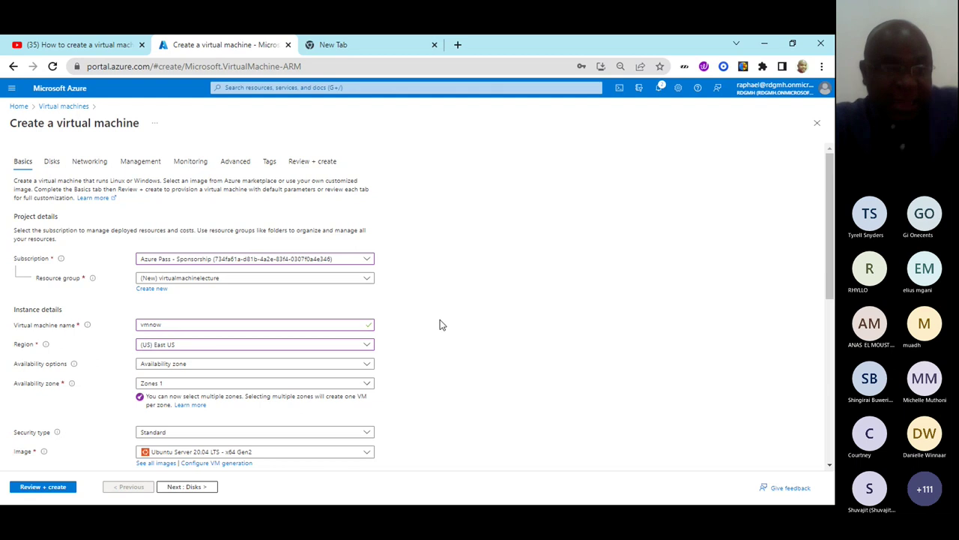
{"action": "scroll", "coordinate": [442, 334], "scroll_direction": "down", "scroll_amount": 2}
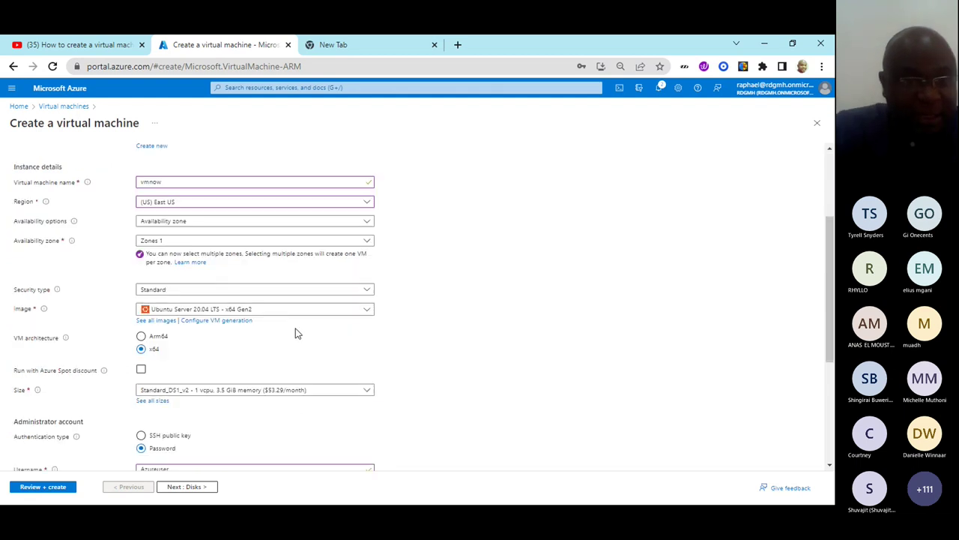
{"action": "left_click", "coordinate": [365, 310]}
{"action": "scroll", "coordinate": [312, 248], "scroll_direction": "down", "scroll_amount": 3}
{"action": "scroll", "coordinate": [313, 248], "scroll_direction": "up", "scroll_amount": 5}
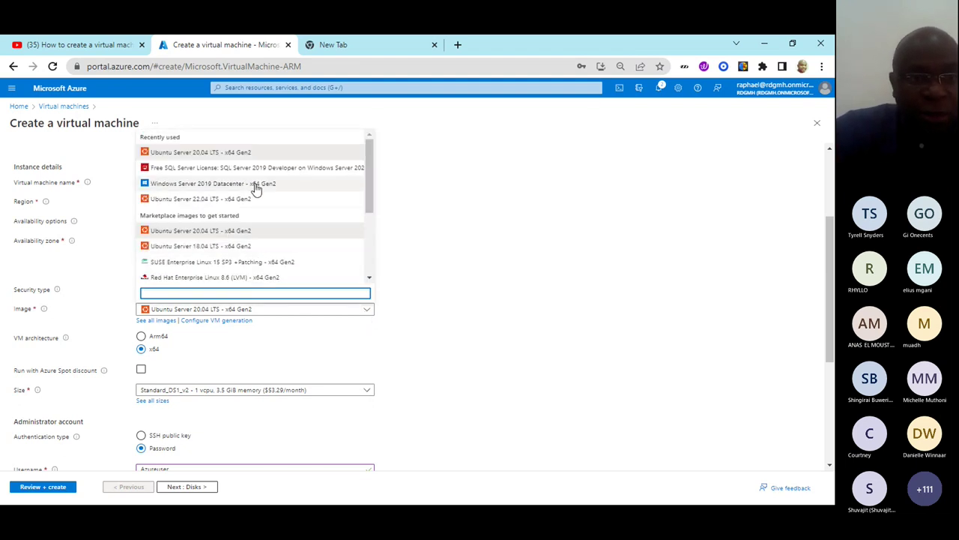
{"action": "left_click", "coordinate": [705, 307]}
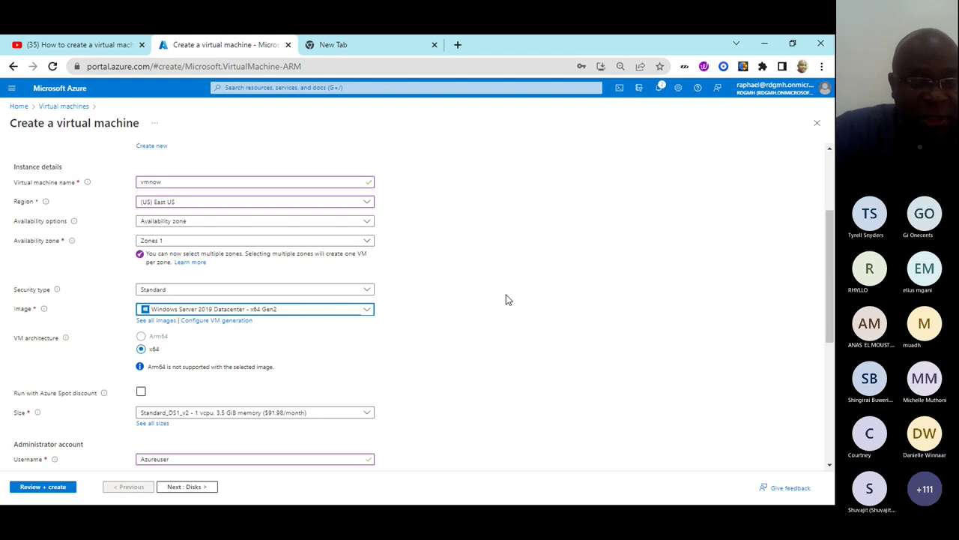
Step: Allow HTTP (80) in addition to RDP (3389) in the virtual machine's public inbound ports
{"action": "scroll", "coordinate": [506, 298], "scroll_direction": "down", "scroll_amount": 1}
{"action": "scroll", "coordinate": [506, 301], "scroll_direction": "down", "scroll_amount": 1}
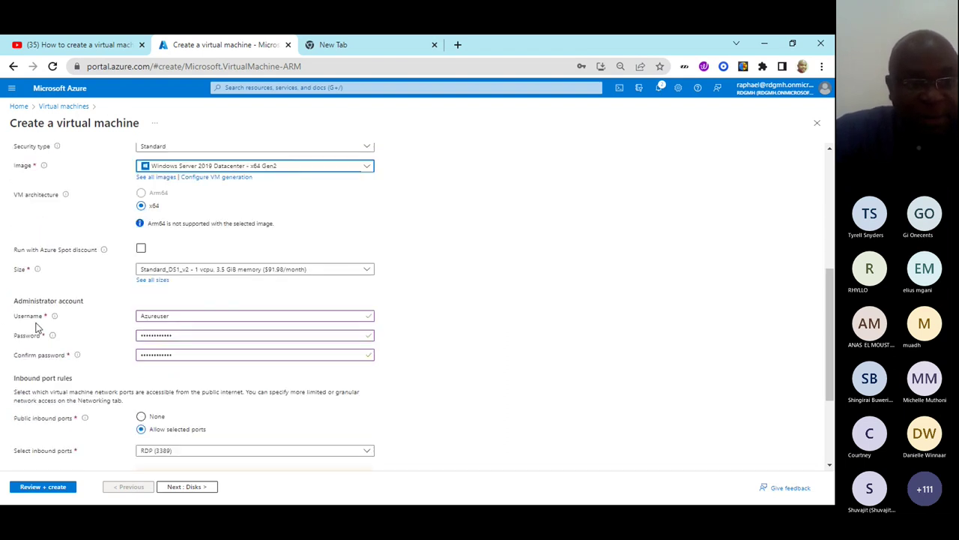
{"action": "scroll", "coordinate": [636, 387], "scroll_direction": "down", "scroll_amount": 2}
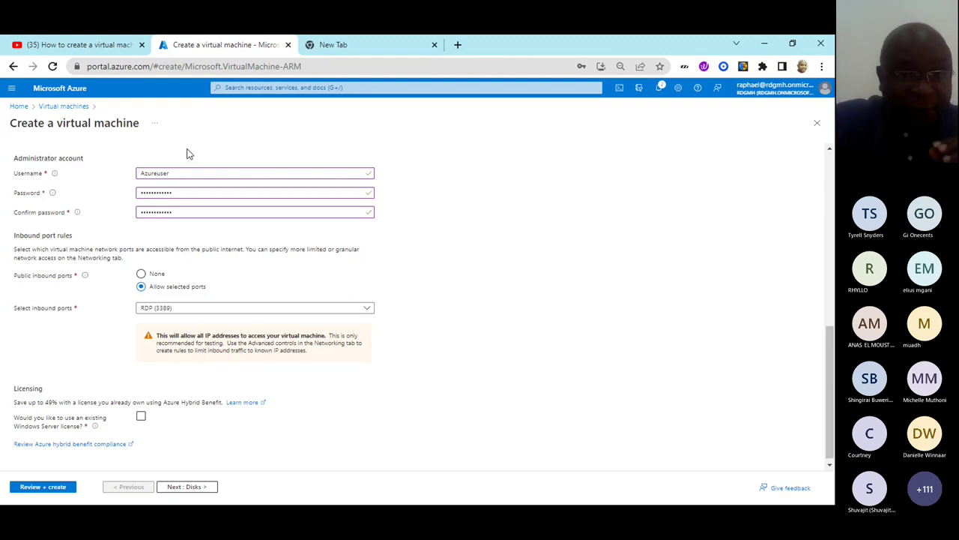
{"action": "left_click", "coordinate": [366, 311]}
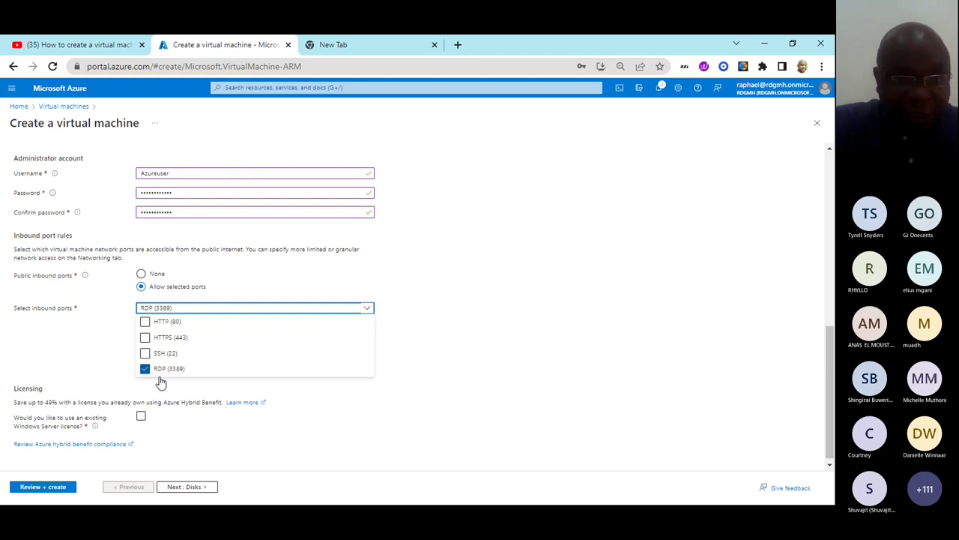
{"action": "left_click", "coordinate": [169, 321]}
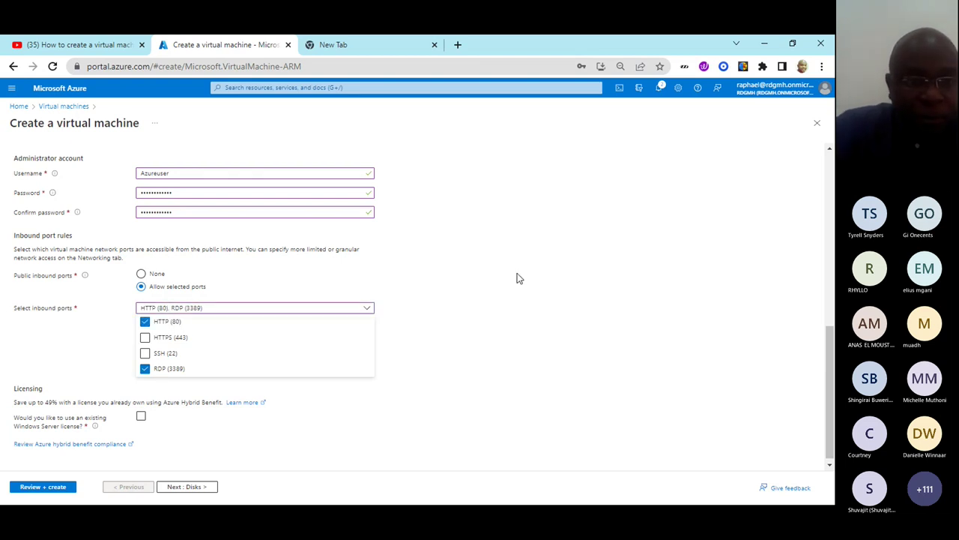
{"action": "left_click", "coordinate": [516, 278]}
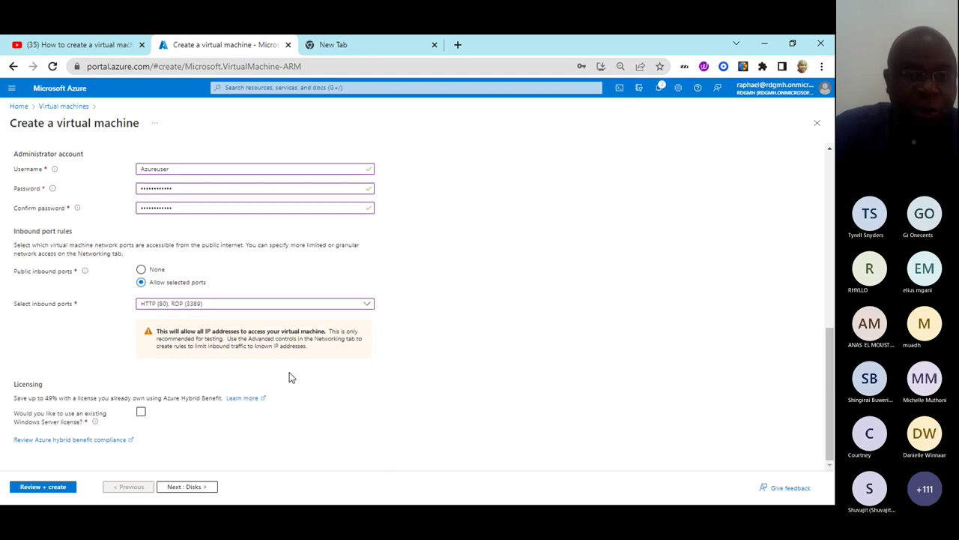
Step: Disable boot diagnostics in the virtual machine's monitoring options
{"action": "scroll", "coordinate": [382, 378], "scroll_direction": "up", "scroll_amount": 10}
{"action": "scroll", "coordinate": [377, 225], "scroll_direction": "up", "scroll_amount": 1}
{"action": "left_click", "coordinate": [192, 160]}
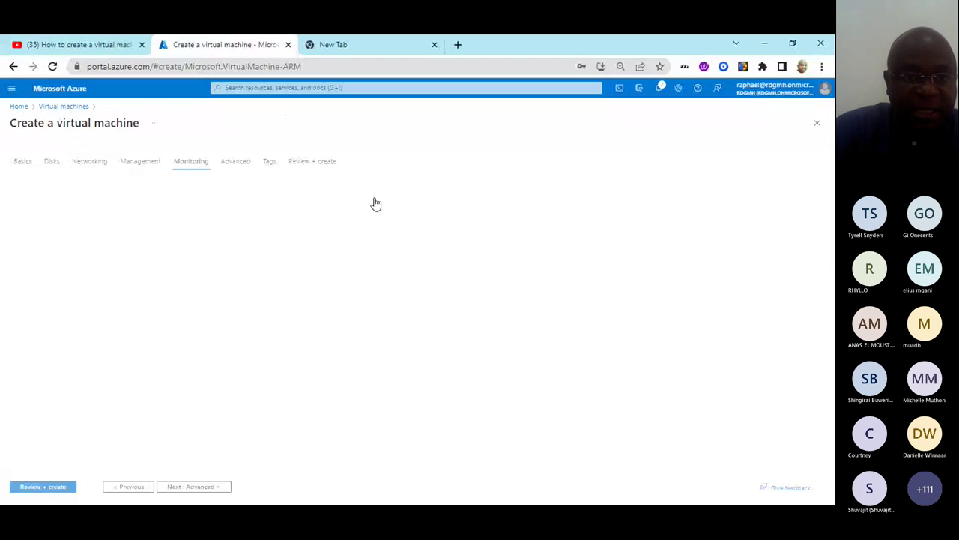
{"action": "left_click", "coordinate": [146, 278]}
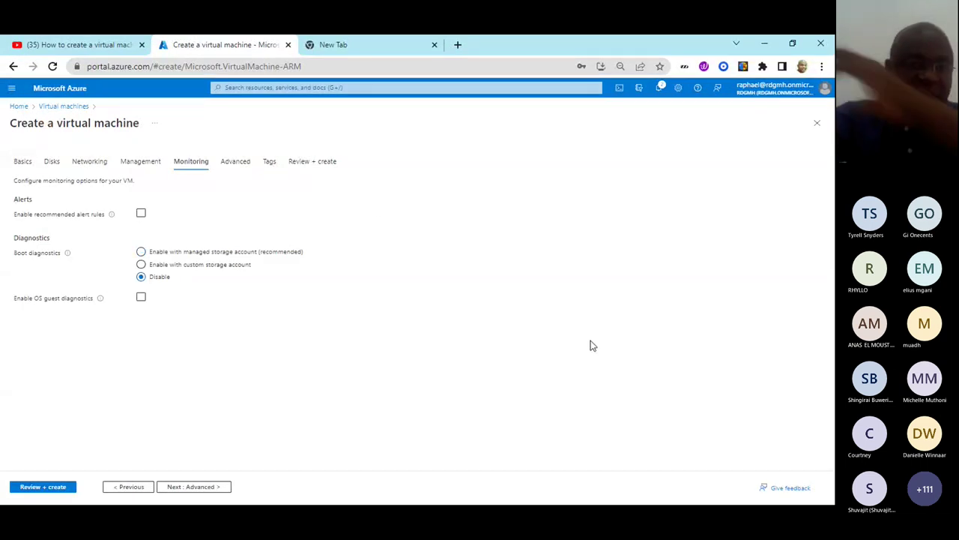
Step: Validate the configuration and deploy the virtual machine, opening its resource page once the deployment is complete
{"action": "left_click", "coordinate": [43, 489]}
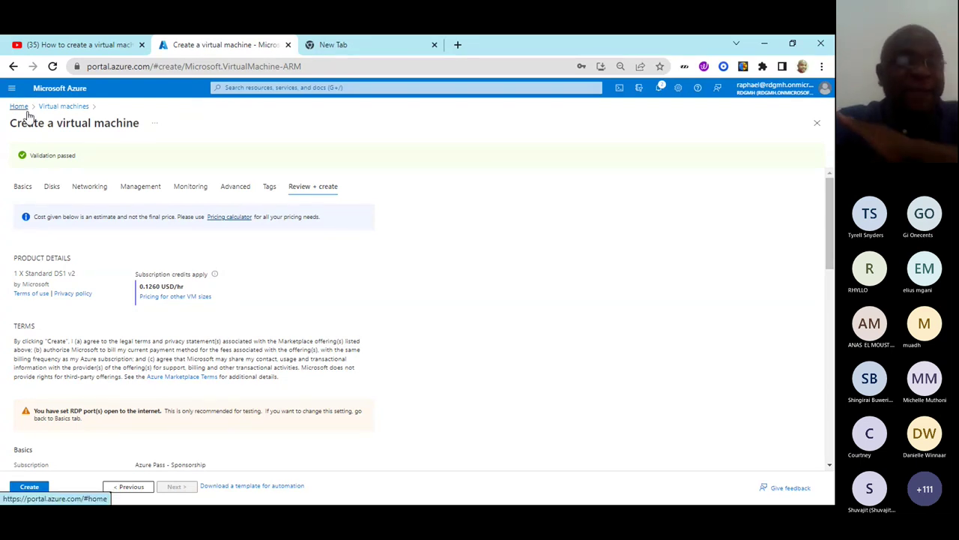
{"action": "left_click", "coordinate": [29, 487]}
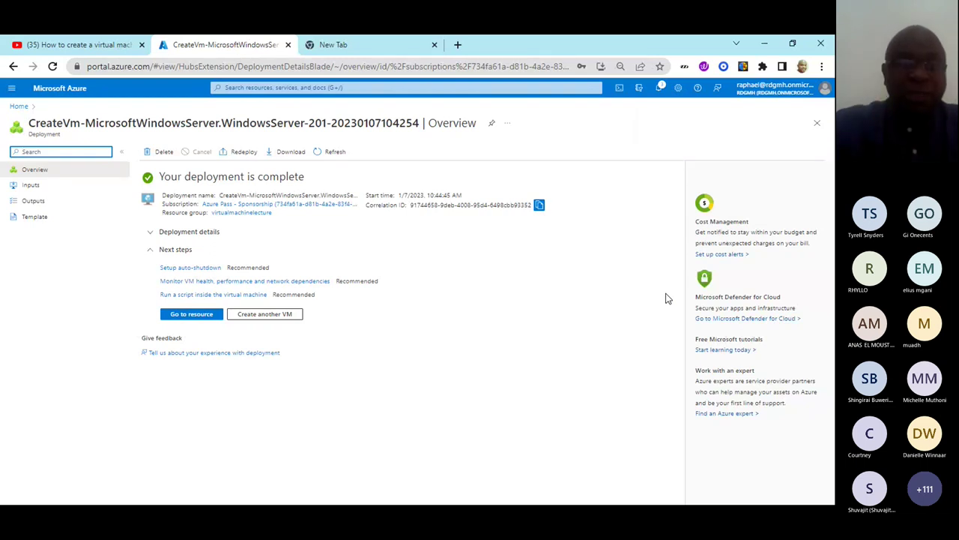
{"action": "left_click", "coordinate": [184, 316]}
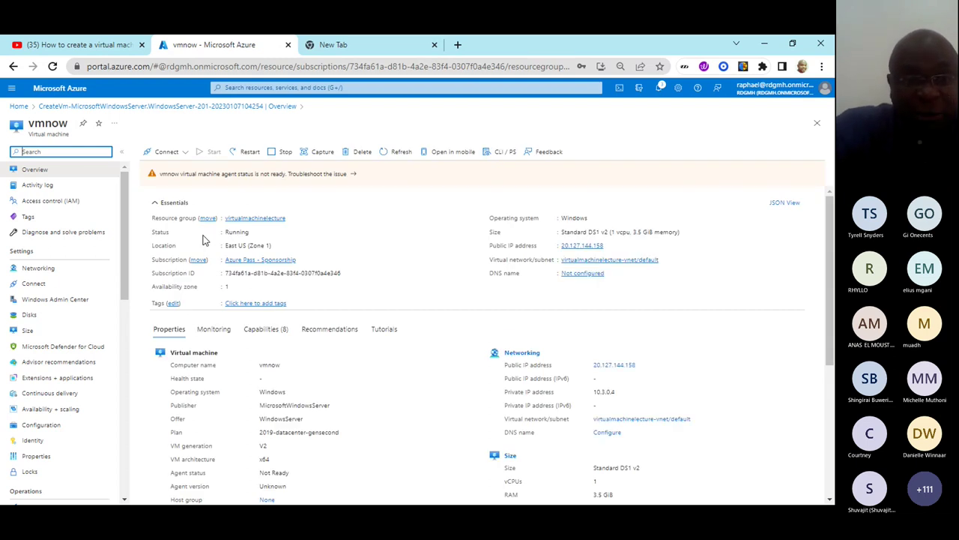
Step: Enlarge the browser page zoom to 110% and look through the vmnow overview and its properties
{"action": "left_click", "coordinate": [821, 67]}
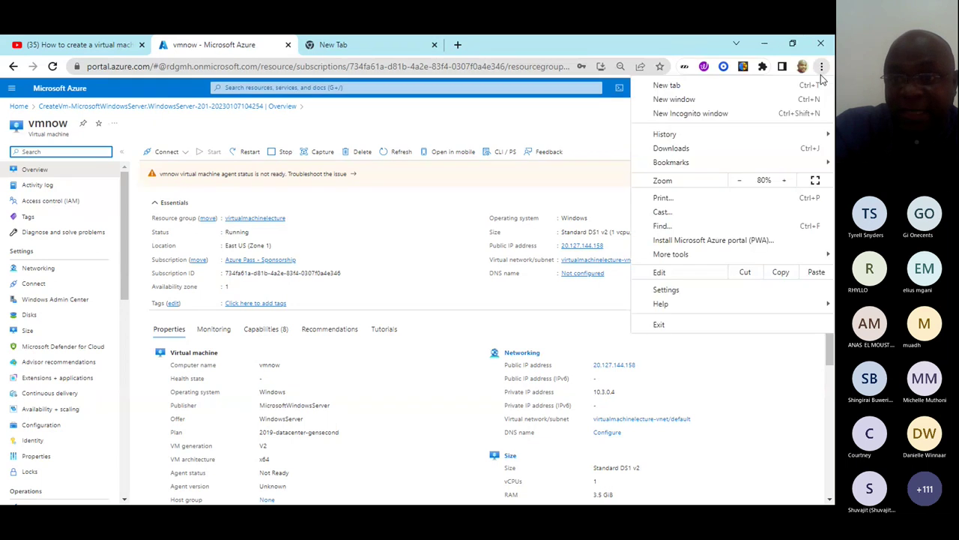
{"action": "left_click", "coordinate": [784, 180]}
{"action": "left_click", "coordinate": [784, 180]}
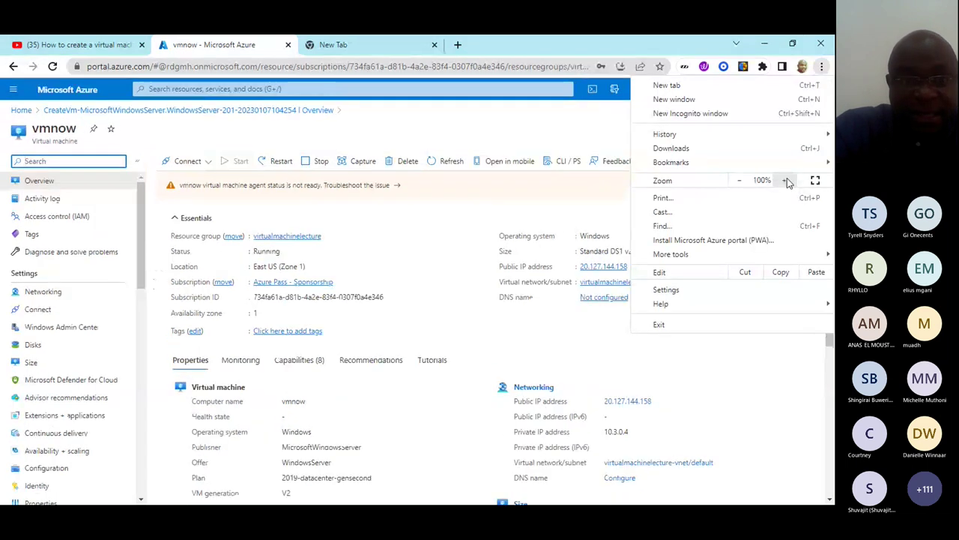
{"action": "left_click", "coordinate": [785, 180]}
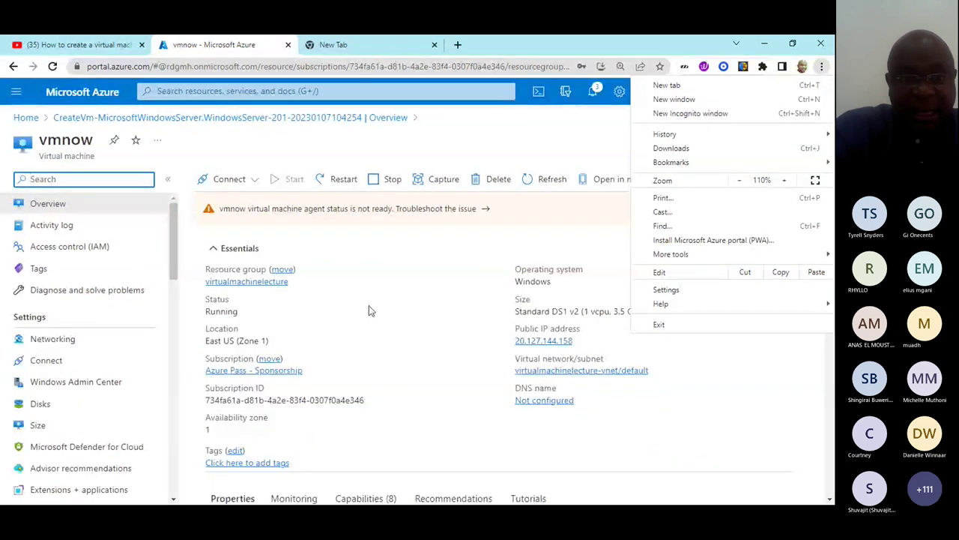
{"action": "left_click", "coordinate": [339, 297]}
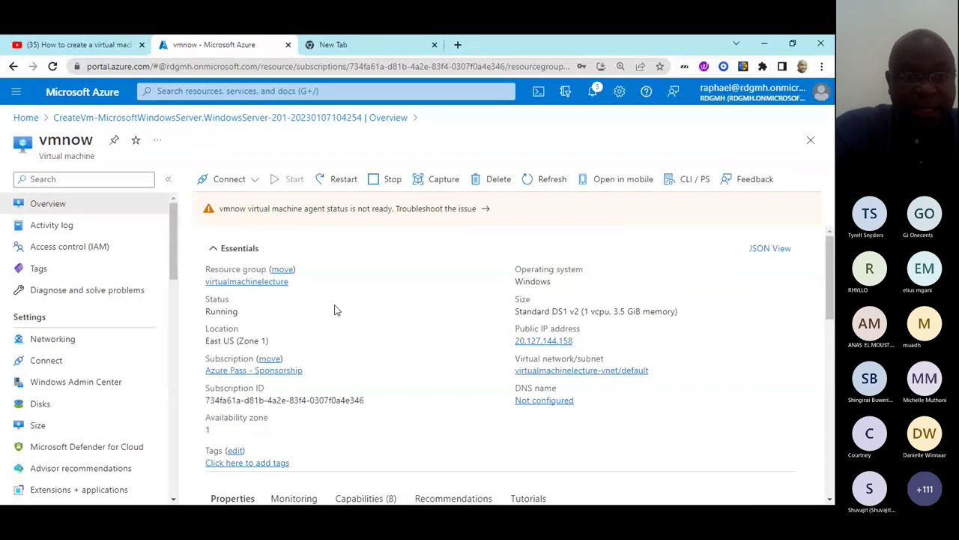
{"action": "scroll", "coordinate": [336, 311], "scroll_direction": "down", "scroll_amount": 6}
{"action": "scroll", "coordinate": [383, 353], "scroll_direction": "down", "scroll_amount": 3}
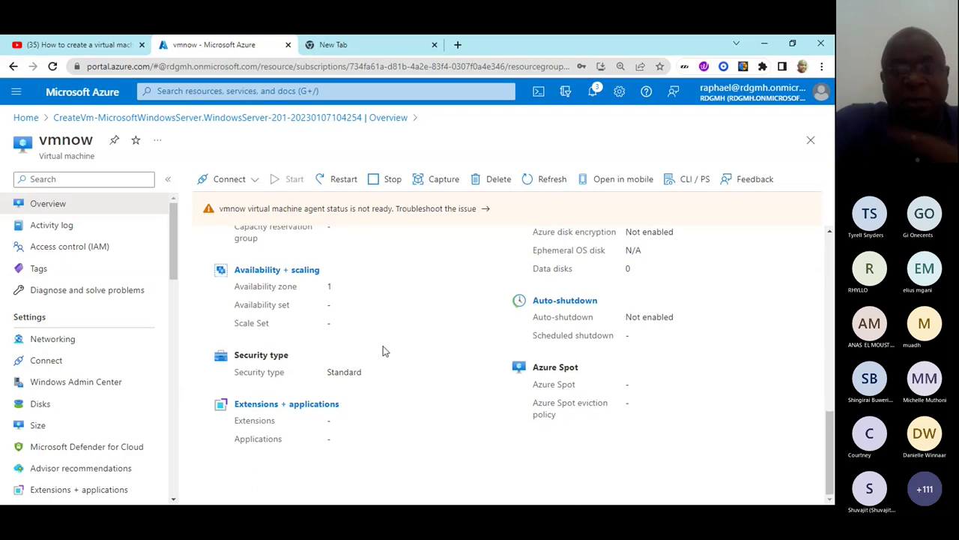
{"action": "scroll", "coordinate": [384, 350], "scroll_direction": "up", "scroll_amount": 6}
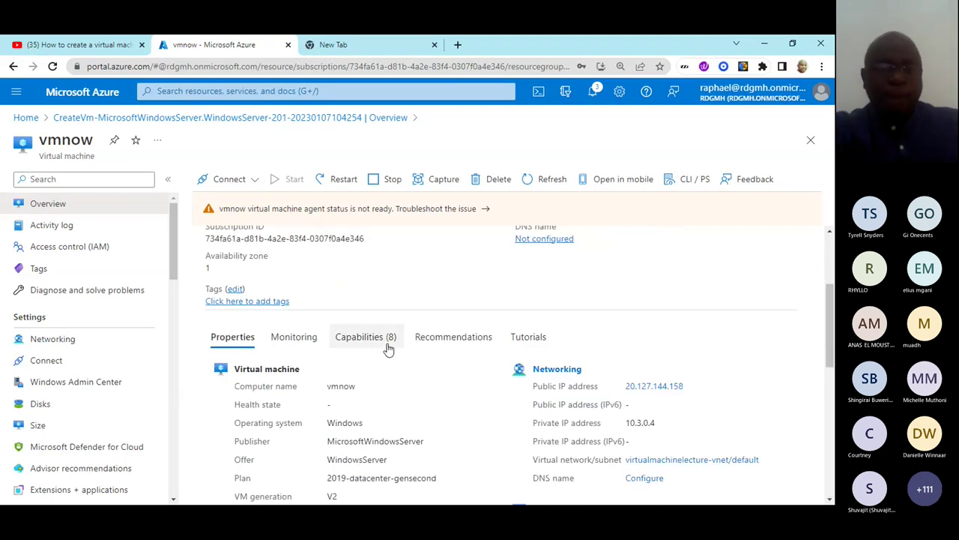
{"action": "scroll", "coordinate": [388, 348], "scroll_direction": "up", "scroll_amount": 2}
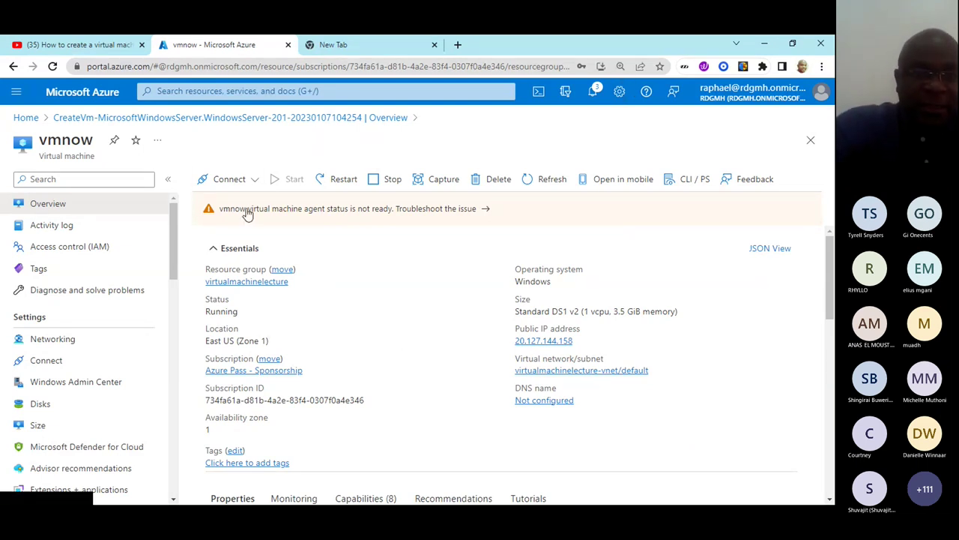
Step: Download the RDP connection file for vmnow using its public IP address and port 3389, and open it
{"action": "left_click", "coordinate": [256, 184]}
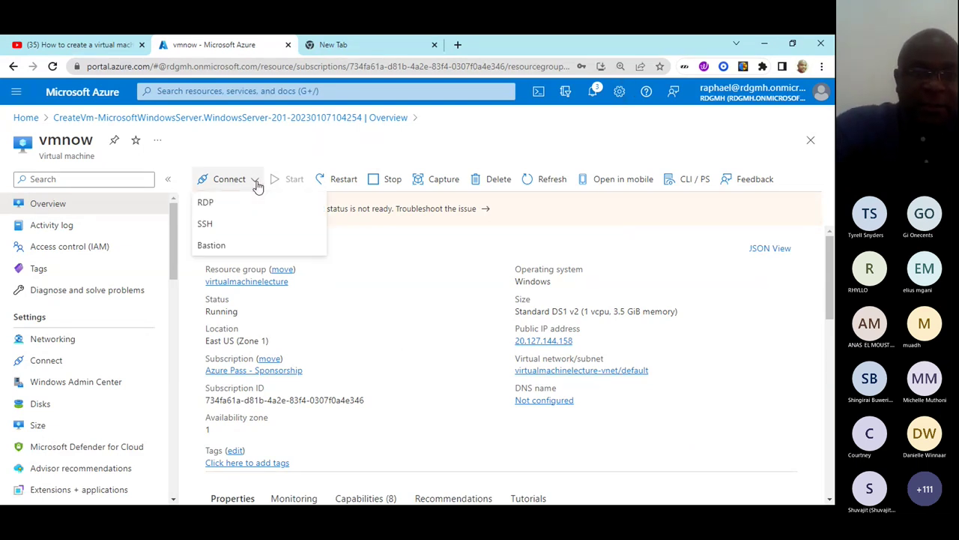
{"action": "left_click", "coordinate": [205, 202]}
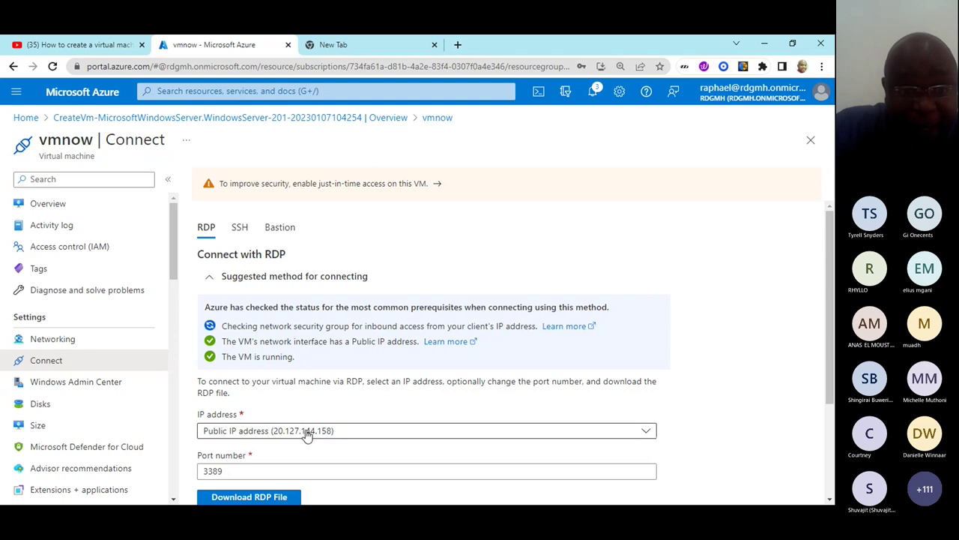
{"action": "scroll", "coordinate": [574, 364], "scroll_direction": "down", "scroll_amount": 3}
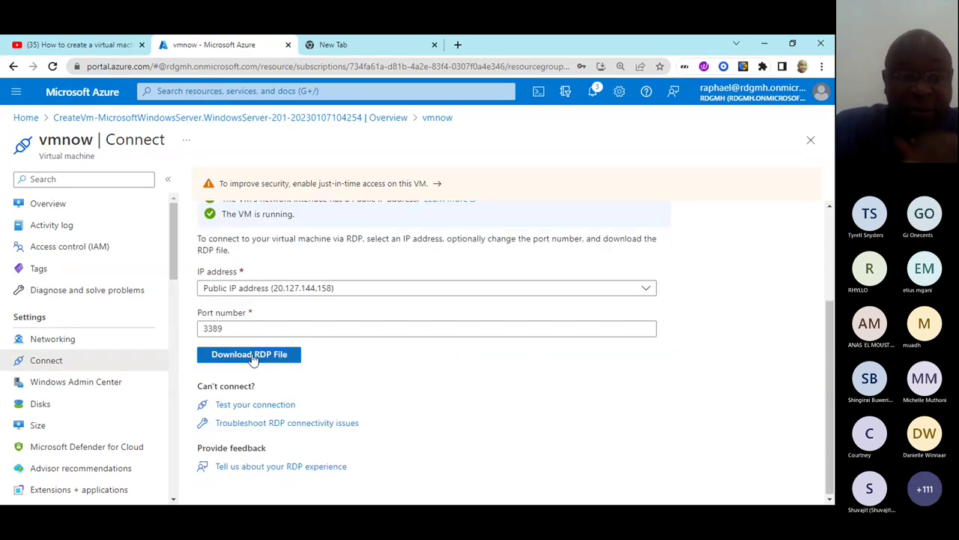
{"action": "left_click", "coordinate": [252, 358]}
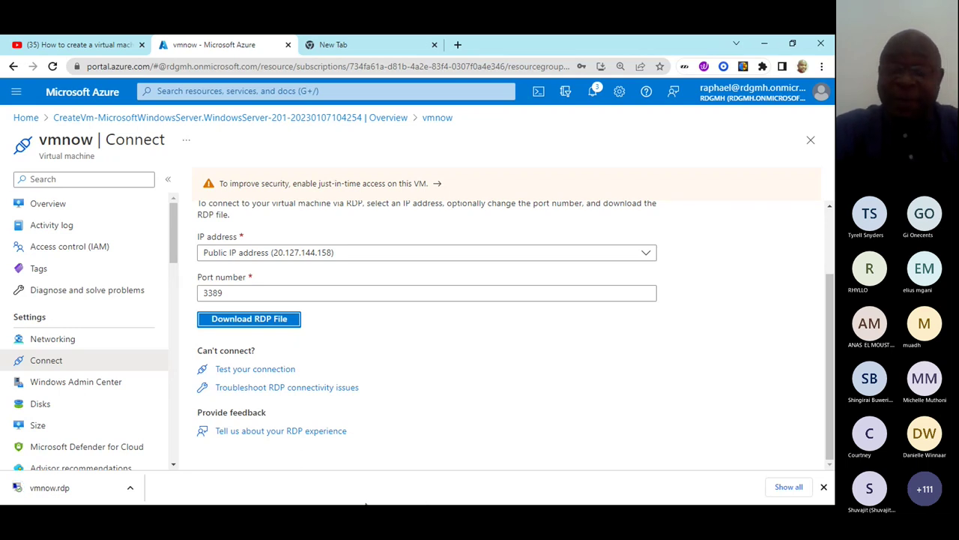
{"action": "left_click", "coordinate": [129, 491]}
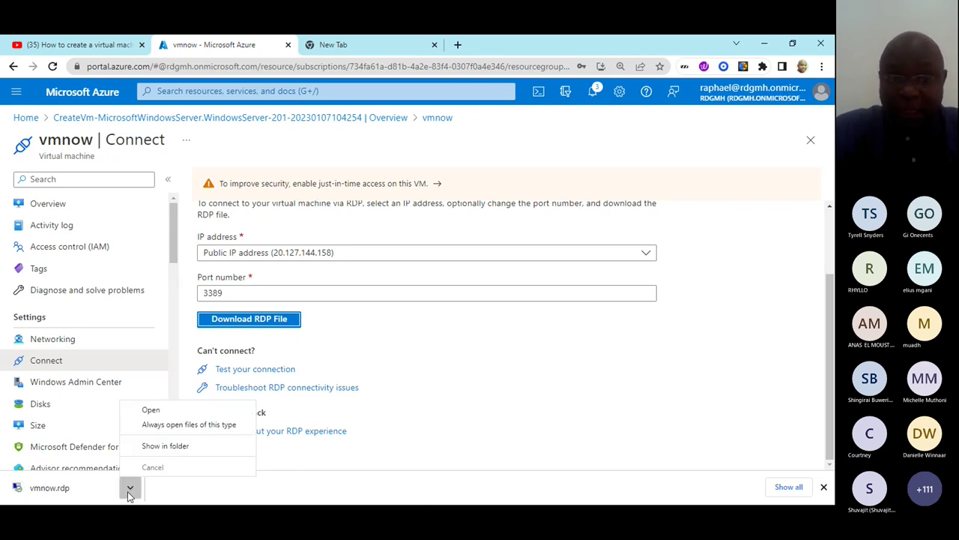
{"action": "left_click", "coordinate": [150, 411]}
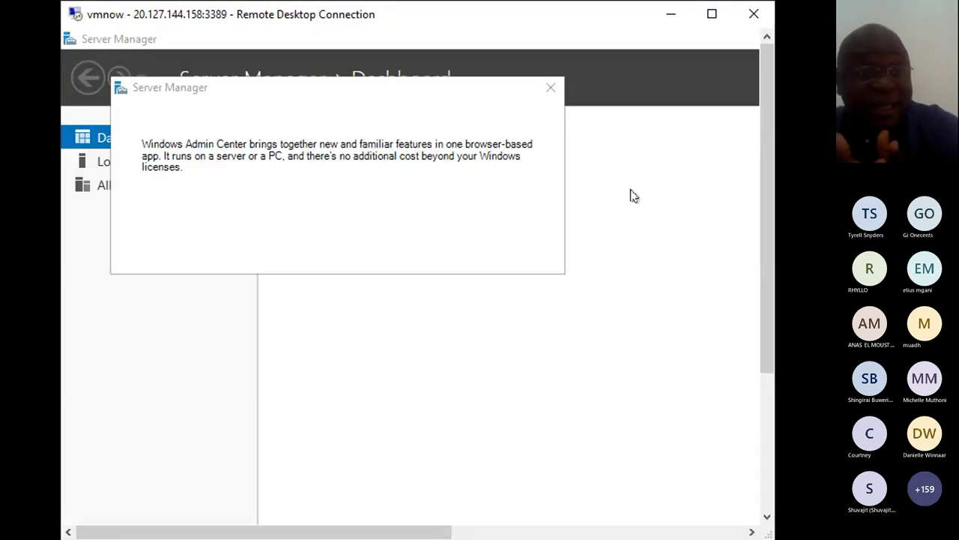
Step: Set up the maximized remote session by allowing network discovery and clearing Server Manager's Windows Admin Center notice and welcome tile
{"action": "left_click", "coordinate": [712, 14]}
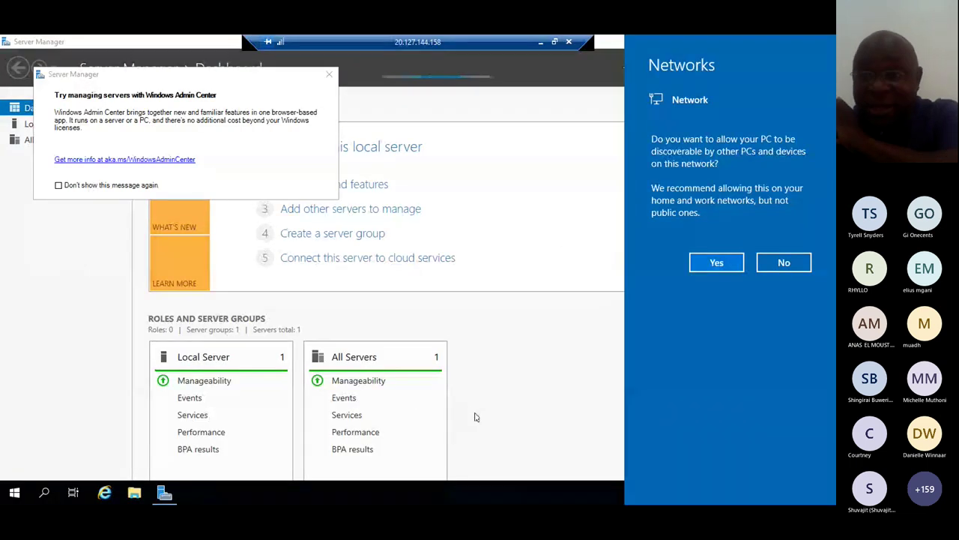
{"action": "left_click", "coordinate": [716, 262]}
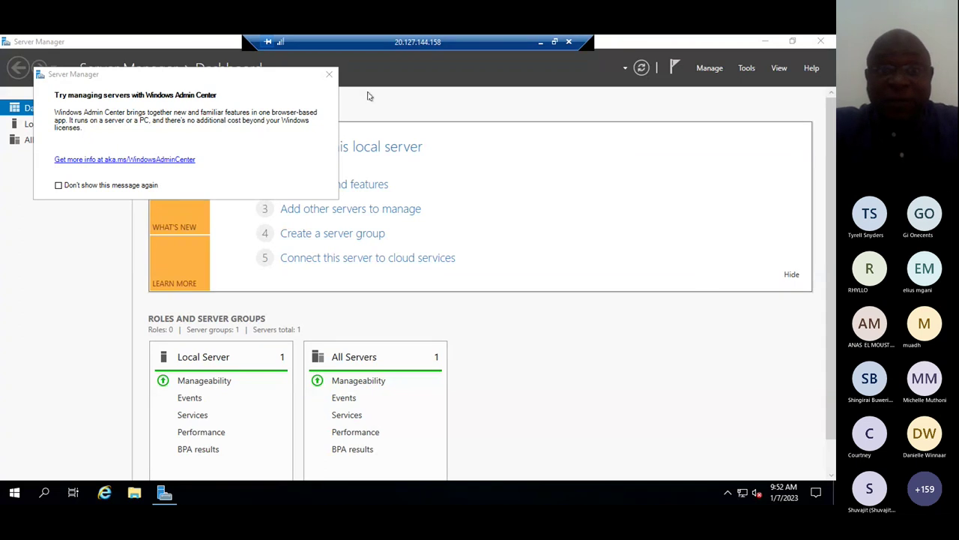
{"action": "left_click", "coordinate": [329, 75]}
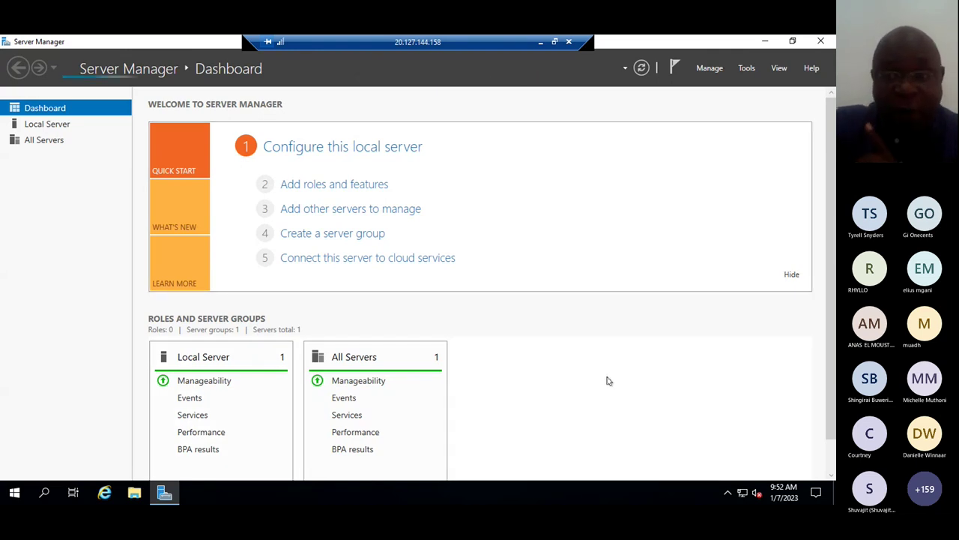
{"action": "left_click", "coordinate": [791, 274]}
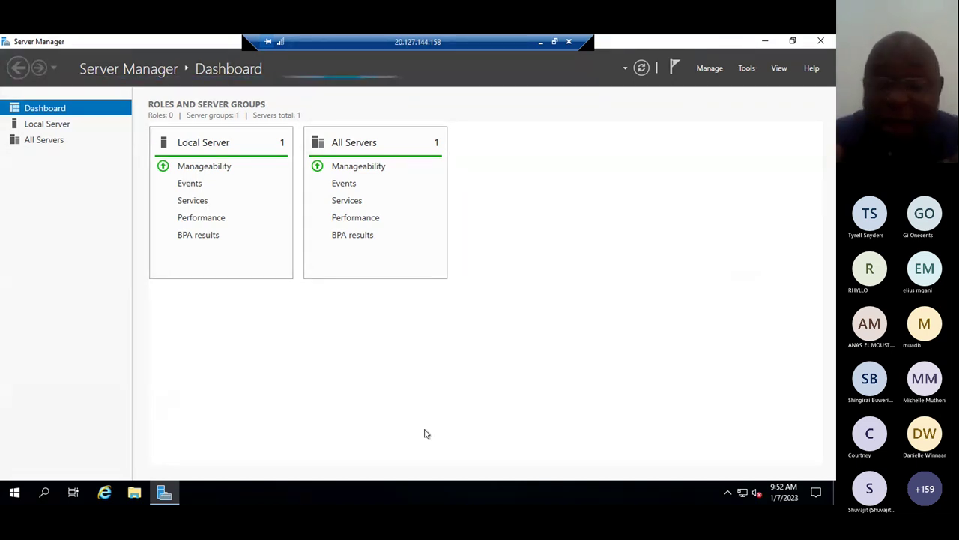
Step: Launch Microsoft Edge in the remote session, search for "facebook log in" and open the Log into Facebook result
{"action": "left_click", "coordinate": [15, 494]}
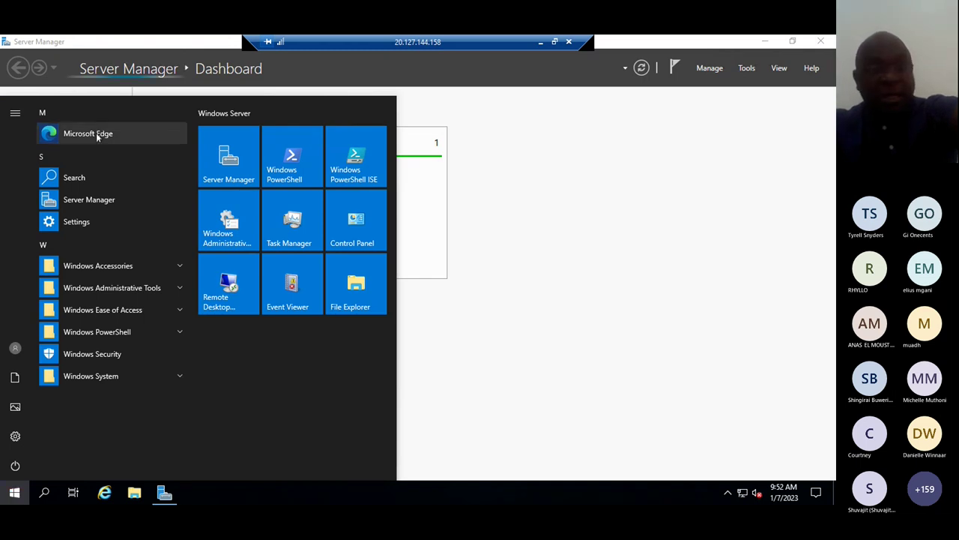
{"action": "left_click", "coordinate": [96, 134]}
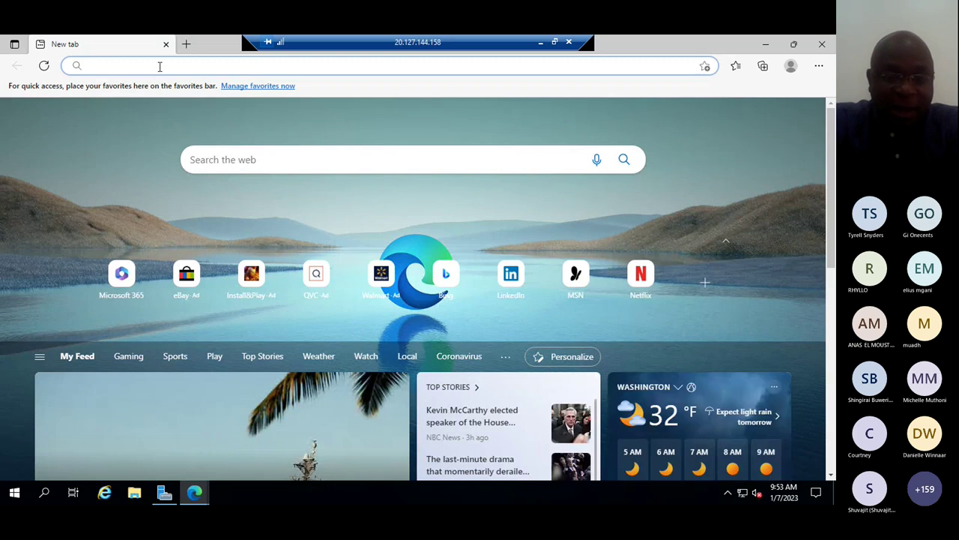
{"action": "type", "text": "face"}
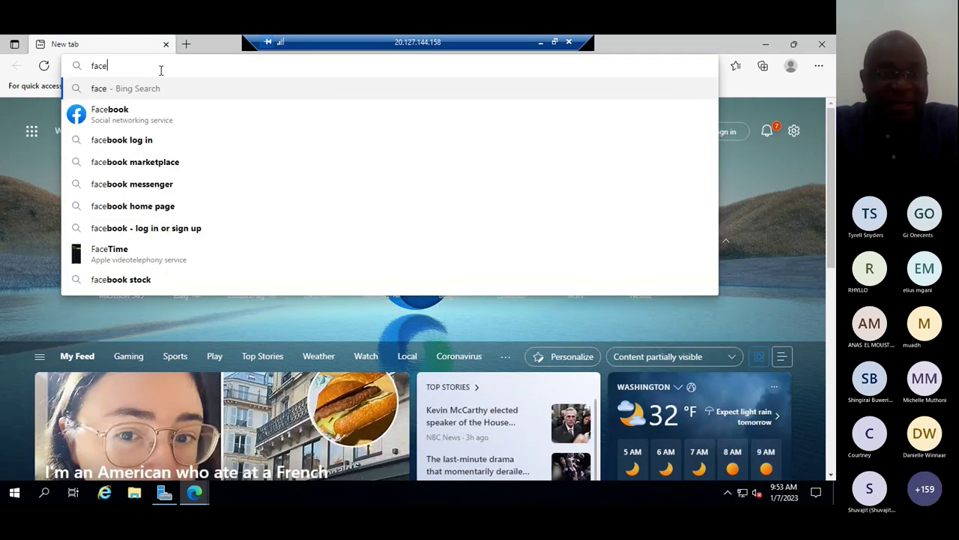
{"action": "type", "text": "book"}
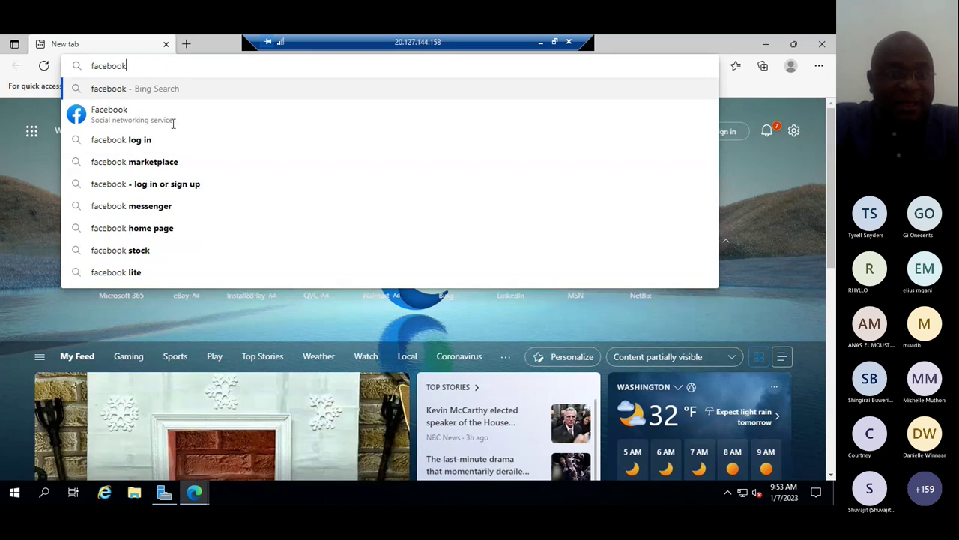
{"action": "key", "text": "Down"}
{"action": "key", "text": "Down"}
{"action": "left_click", "coordinate": [159, 147]}
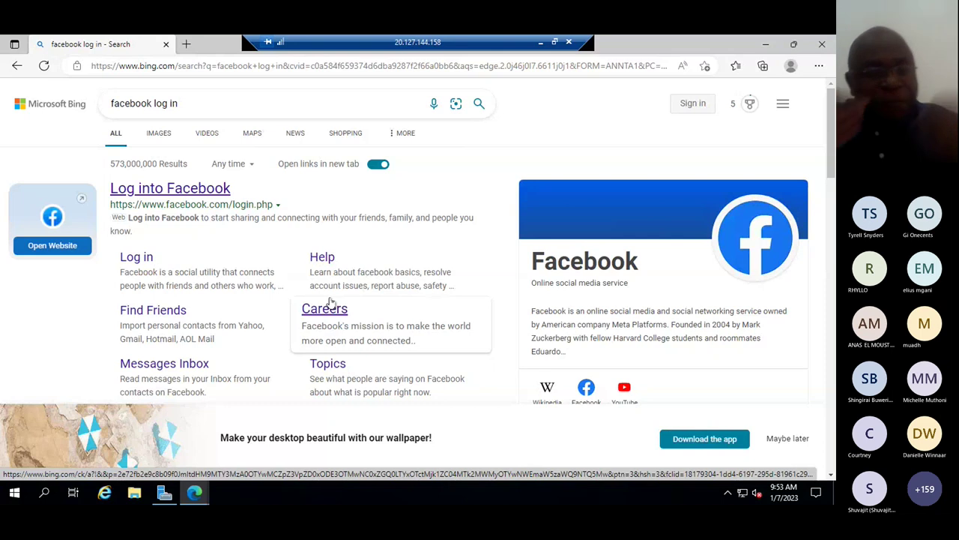
{"action": "left_click", "coordinate": [156, 194]}
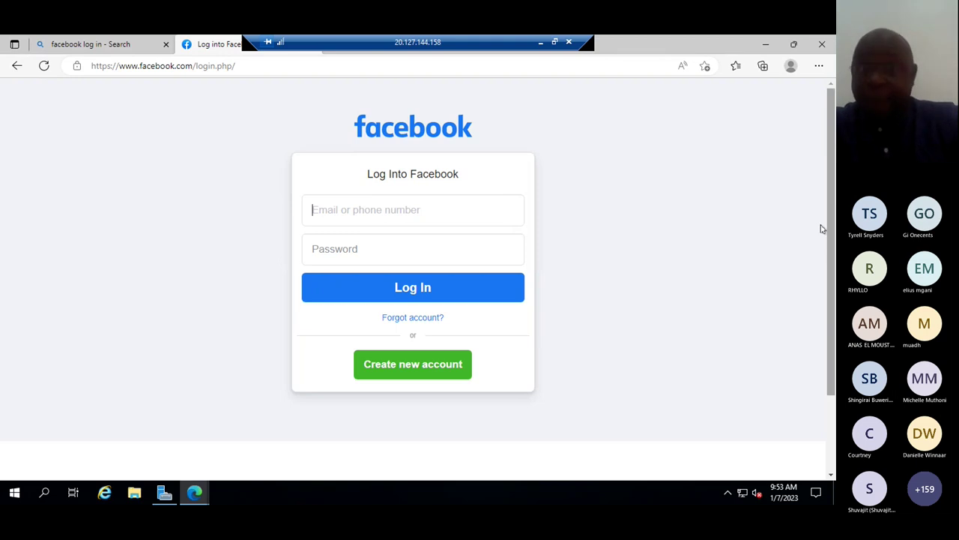
{"action": "key", "text": "super"}
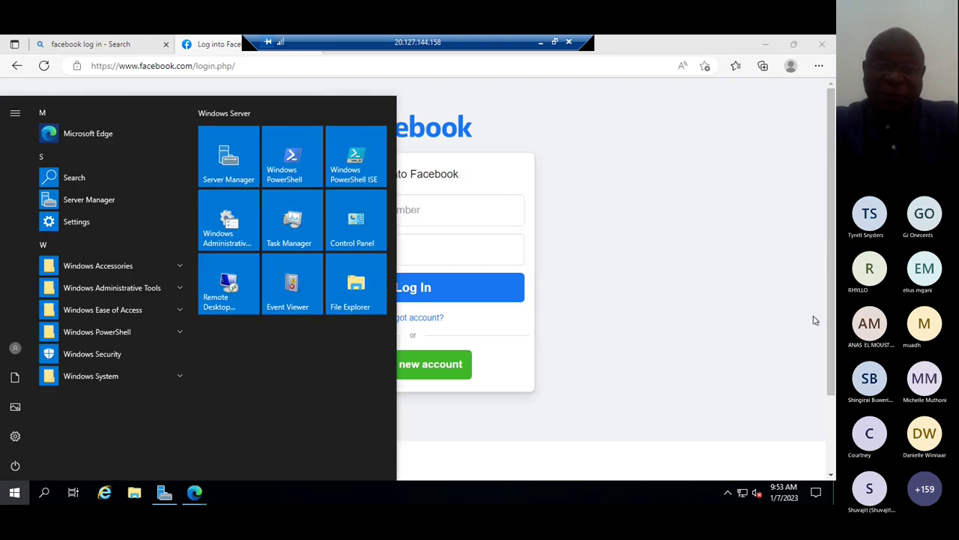
{"action": "key", "text": "super"}
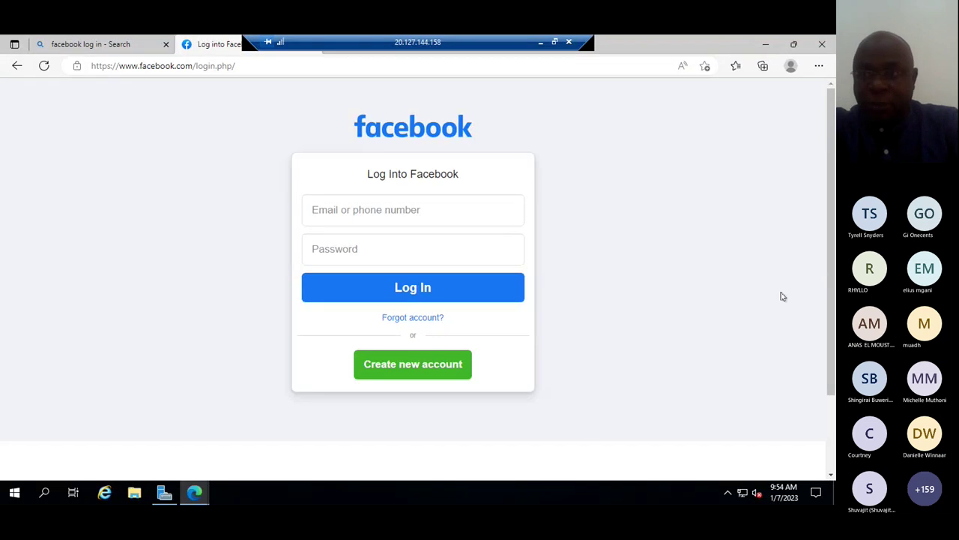
{"action": "key", "text": "super"}
{"action": "left_click", "coordinate": [834, 137]}
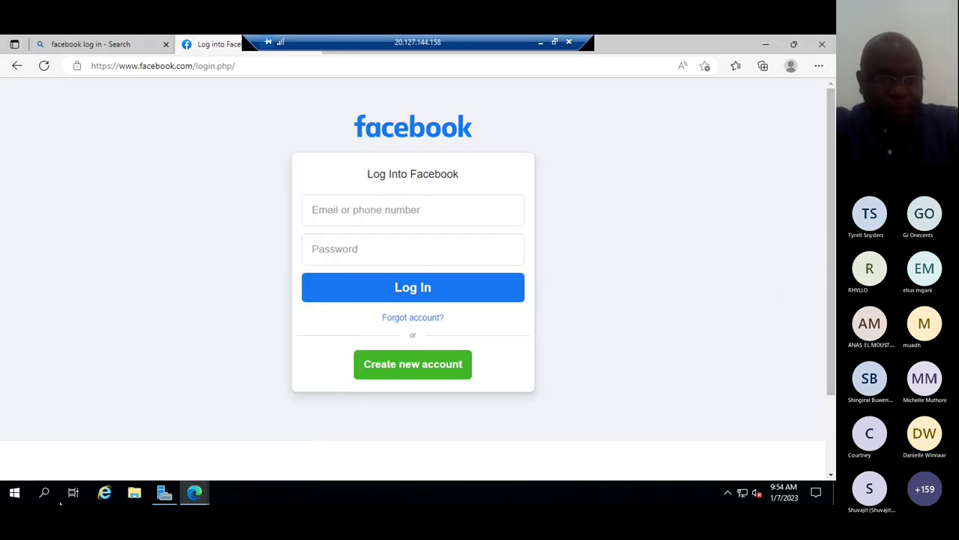
Step: Search the remote server for "powe", launch Windows PowerShell, and bring the Facebook login page back in front
{"action": "left_click", "coordinate": [14, 492]}
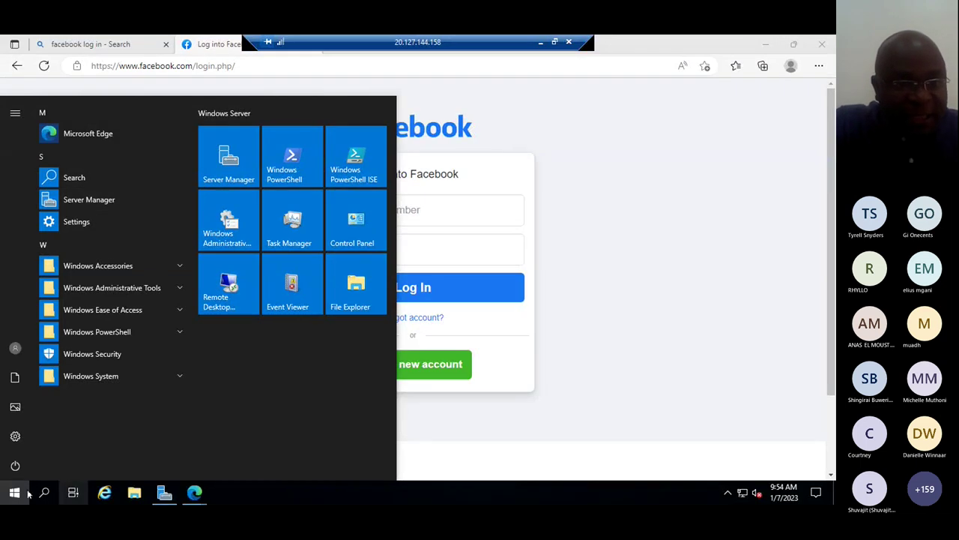
{"action": "left_click", "coordinate": [45, 493]}
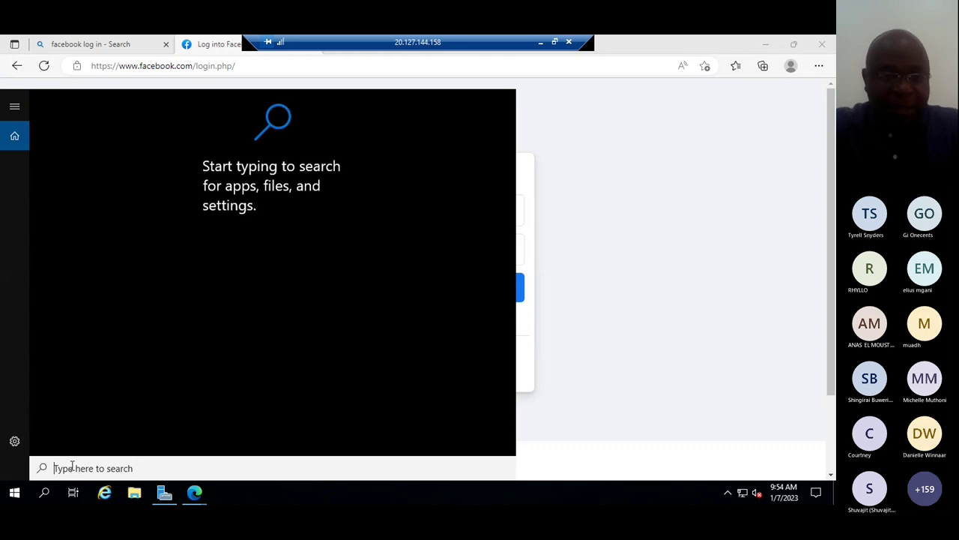
{"action": "type", "text": "powe"}
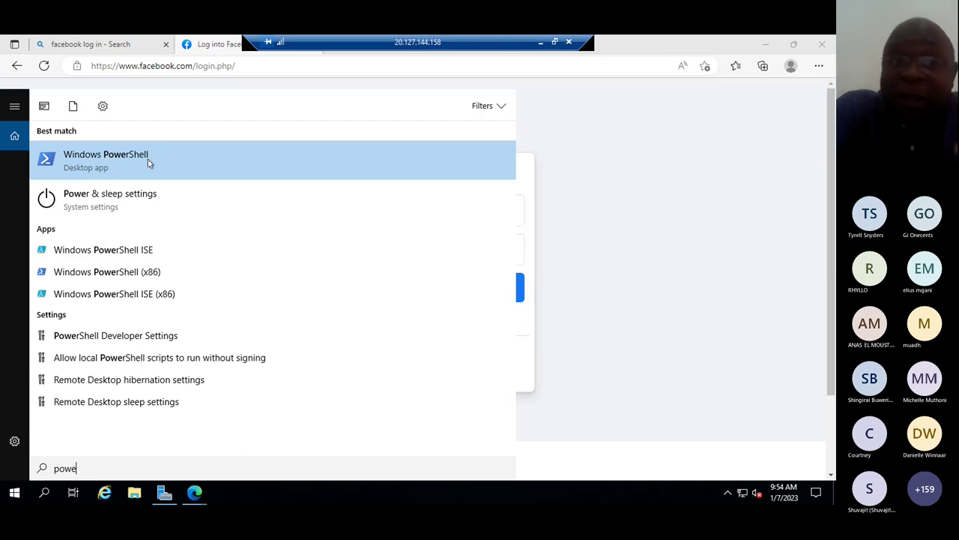
{"action": "left_click", "coordinate": [92, 157]}
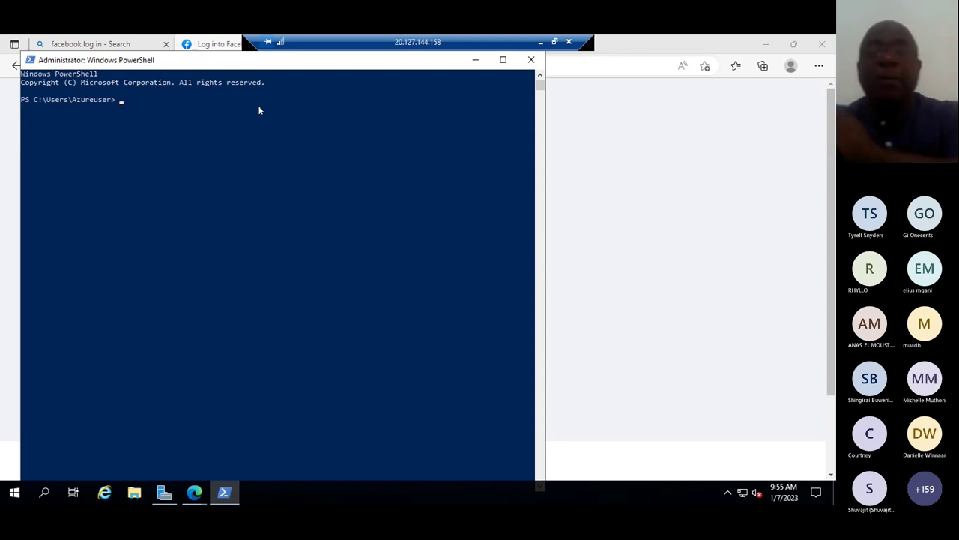
{"action": "left_click", "coordinate": [718, 164]}
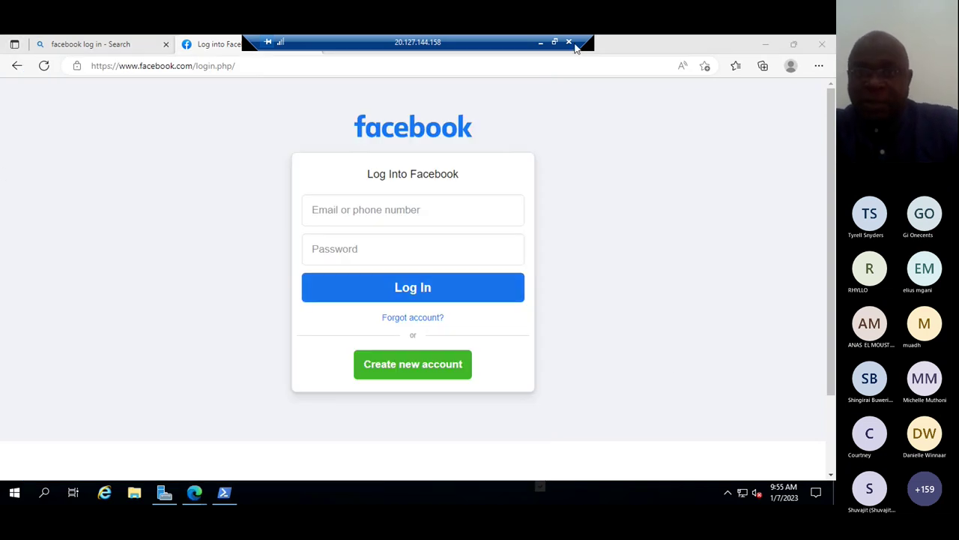
{"action": "key", "text": "super"}
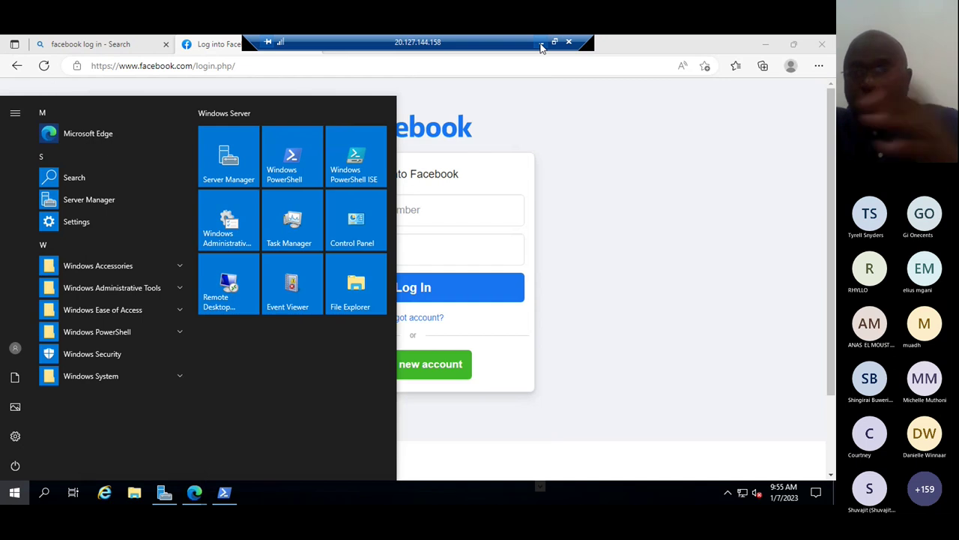
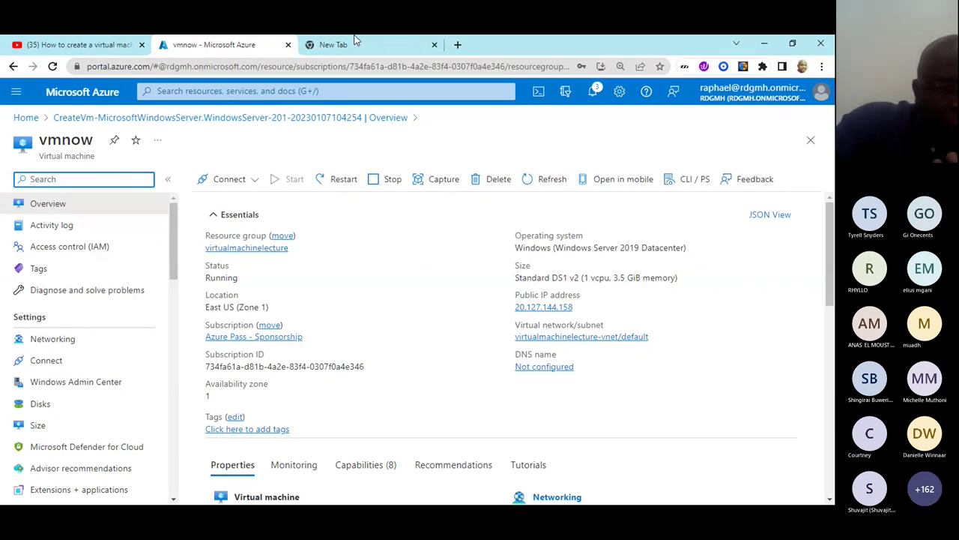
Step: Examine the sizes available for vmnow in the Azure portal, including the Previous generation sizes and Insufficient quota - family limit groups
{"action": "left_click", "coordinate": [63, 432]}
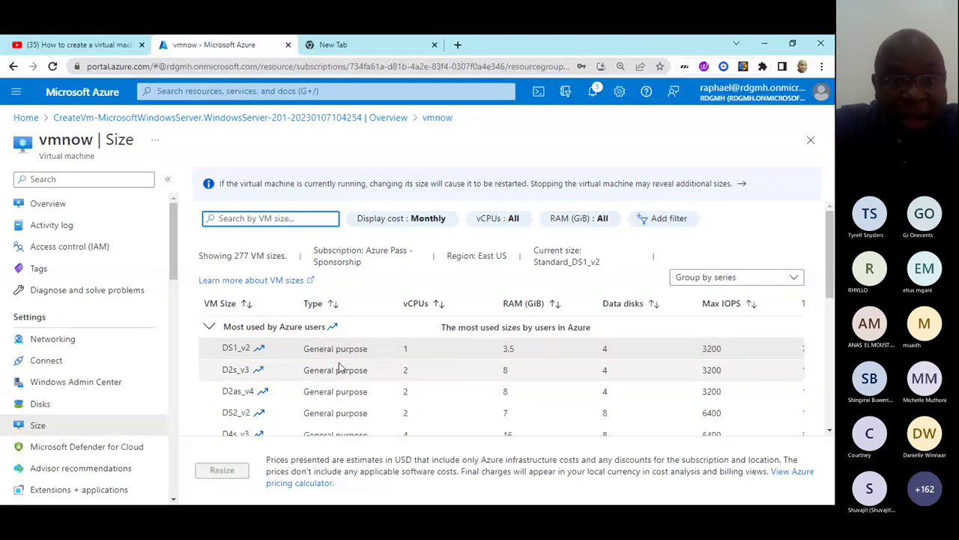
{"action": "scroll", "coordinate": [361, 366], "scroll_direction": "down", "scroll_amount": 2}
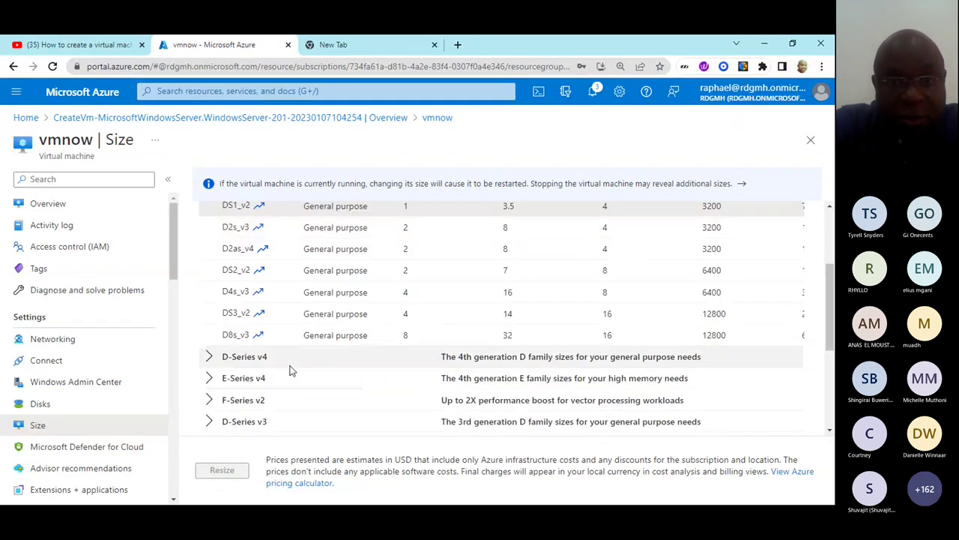
{"action": "scroll", "coordinate": [435, 364], "scroll_direction": "down", "scroll_amount": 2}
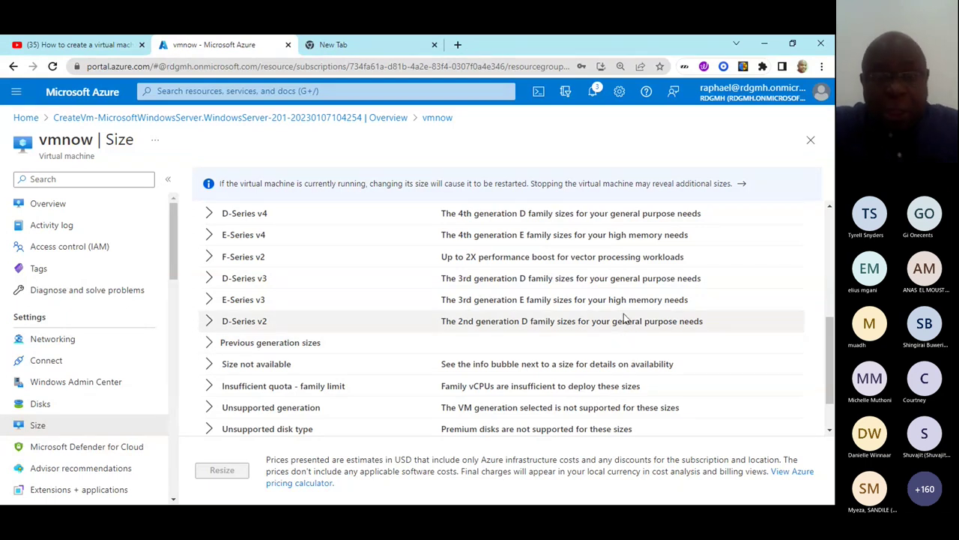
{"action": "scroll", "coordinate": [592, 309], "scroll_direction": "down", "scroll_amount": 1}
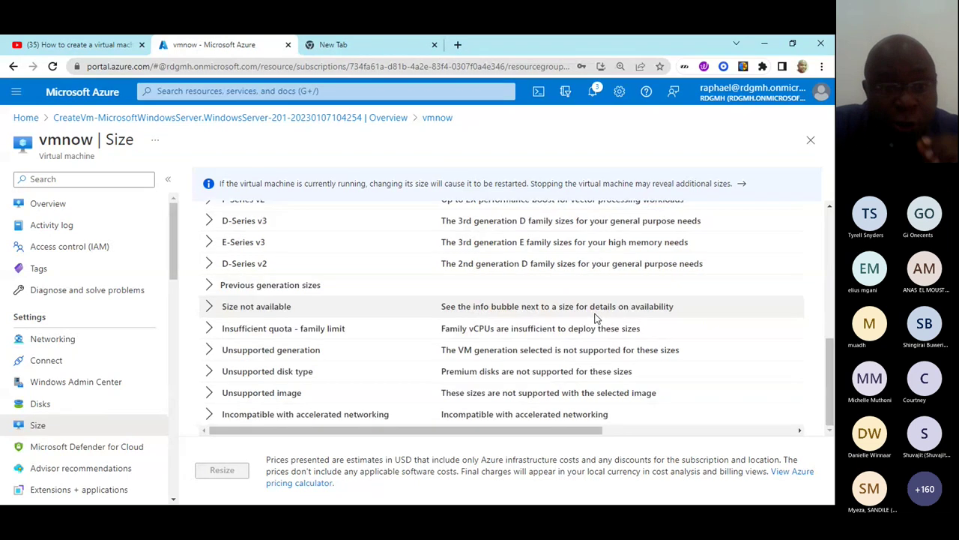
{"action": "left_click", "coordinate": [210, 286]}
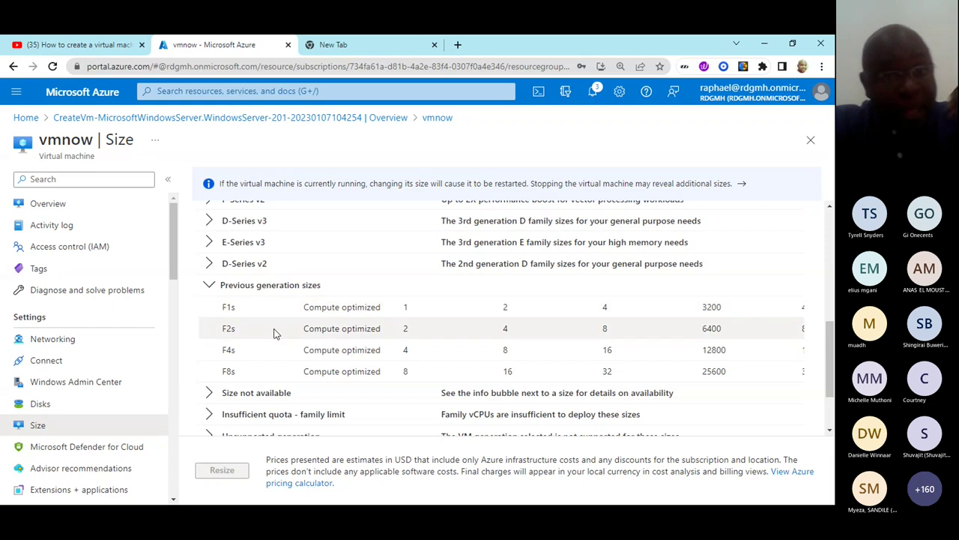
{"action": "scroll", "coordinate": [274, 333], "scroll_direction": "down", "scroll_amount": 1}
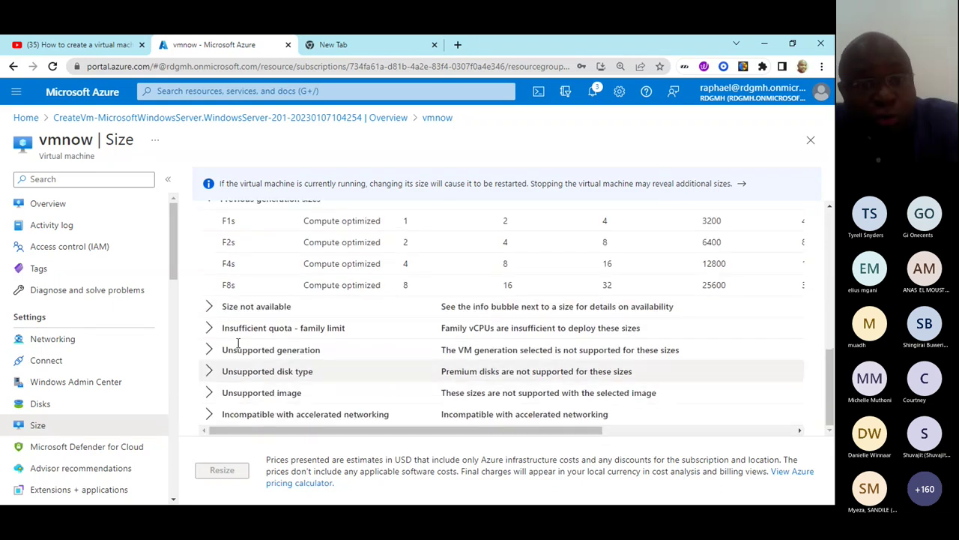
{"action": "left_click", "coordinate": [212, 329]}
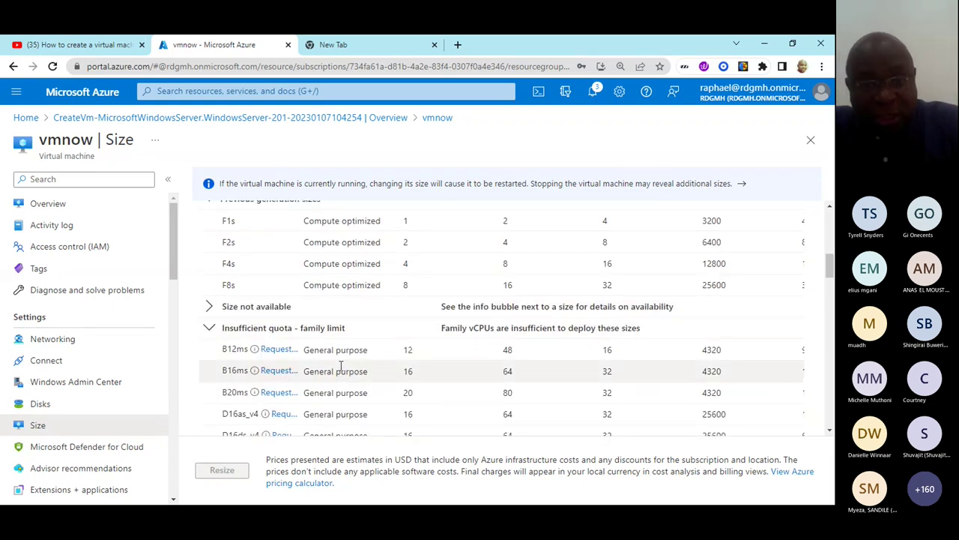
{"action": "scroll", "coordinate": [341, 365], "scroll_direction": "down", "scroll_amount": 1}
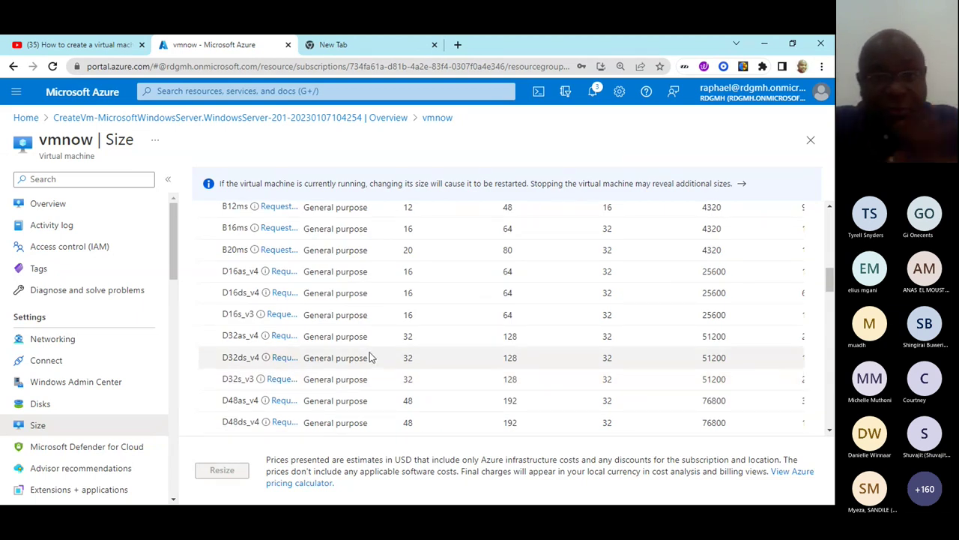
{"action": "scroll", "coordinate": [370, 358], "scroll_direction": "up", "scroll_amount": 1}
{"action": "scroll", "coordinate": [378, 359], "scroll_direction": "up", "scroll_amount": 5}
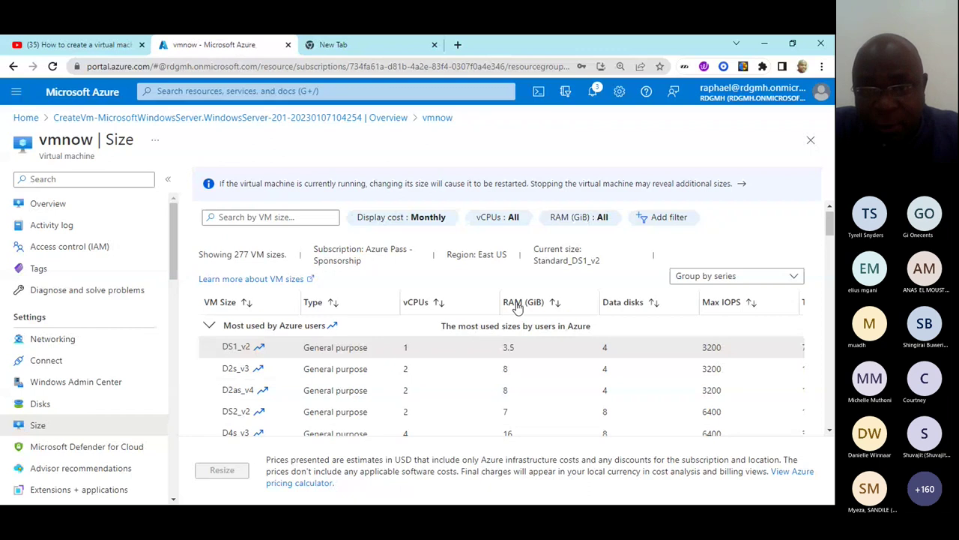
Step: Resize the vmnow virtual machine to D8s_v3 with 8 vCPUs and 32 GiB of RAM
{"action": "scroll", "coordinate": [516, 308], "scroll_direction": "down", "scroll_amount": 2}
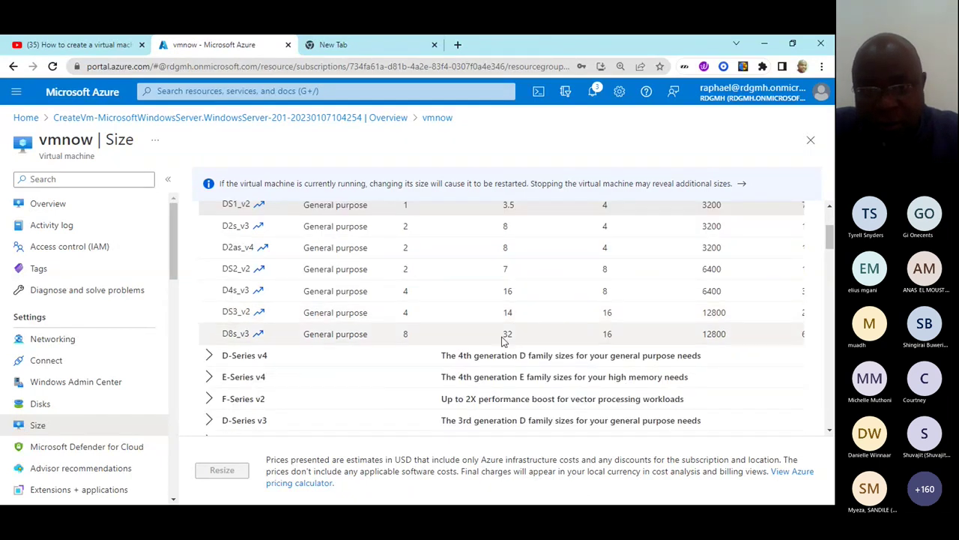
{"action": "left_click", "coordinate": [507, 339]}
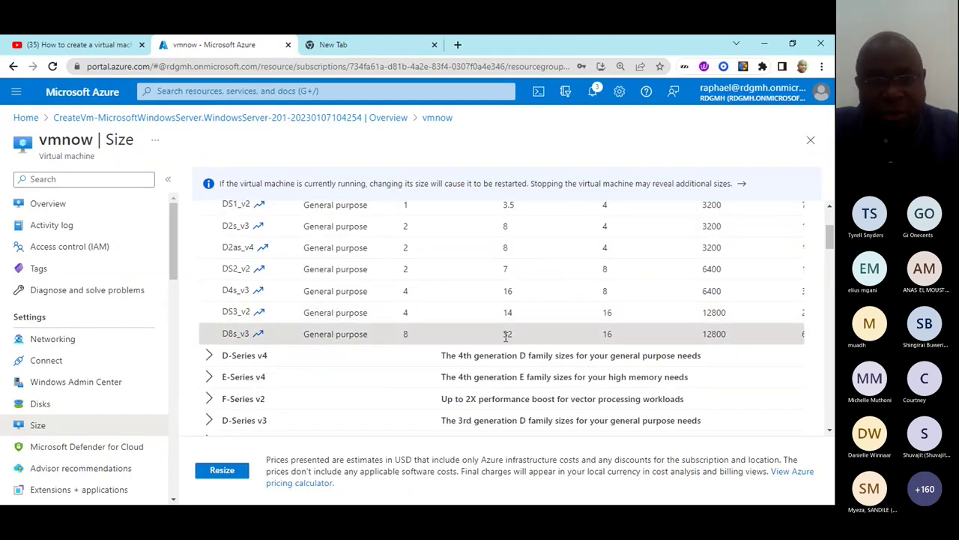
{"action": "left_click", "coordinate": [222, 473]}
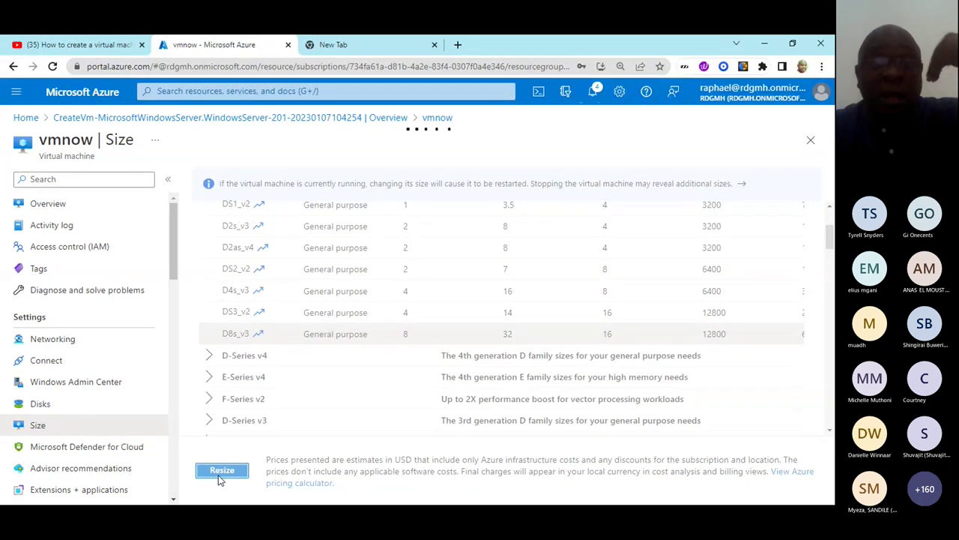
{"action": "left_click", "coordinate": [222, 470]}
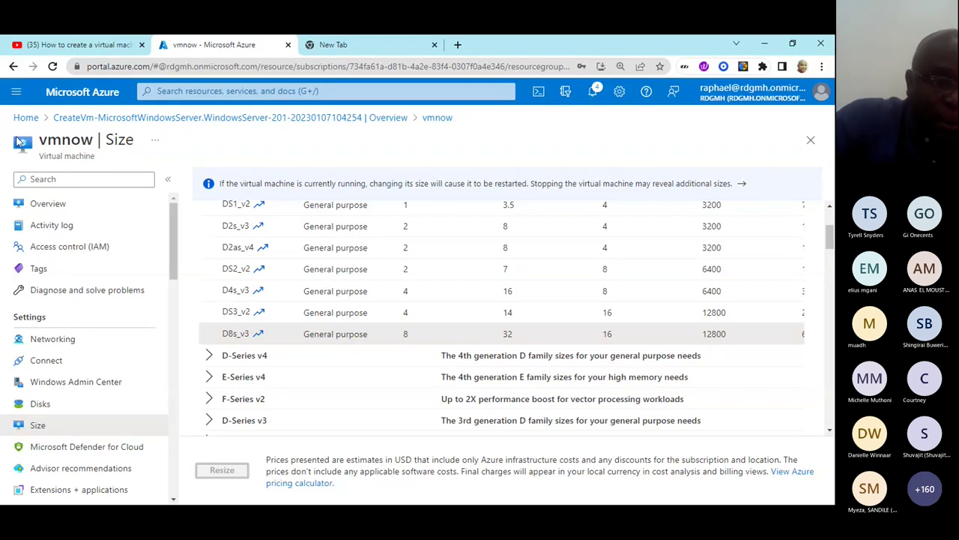
Step: Add a new data disk named carton_character to the vmnow virtual machine
{"action": "left_click", "coordinate": [41, 404]}
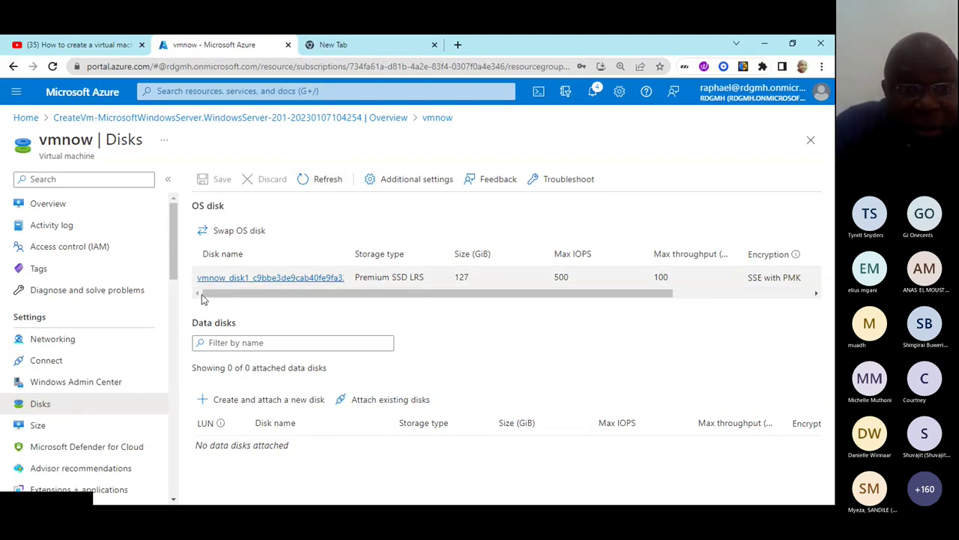
{"action": "left_click", "coordinate": [212, 404]}
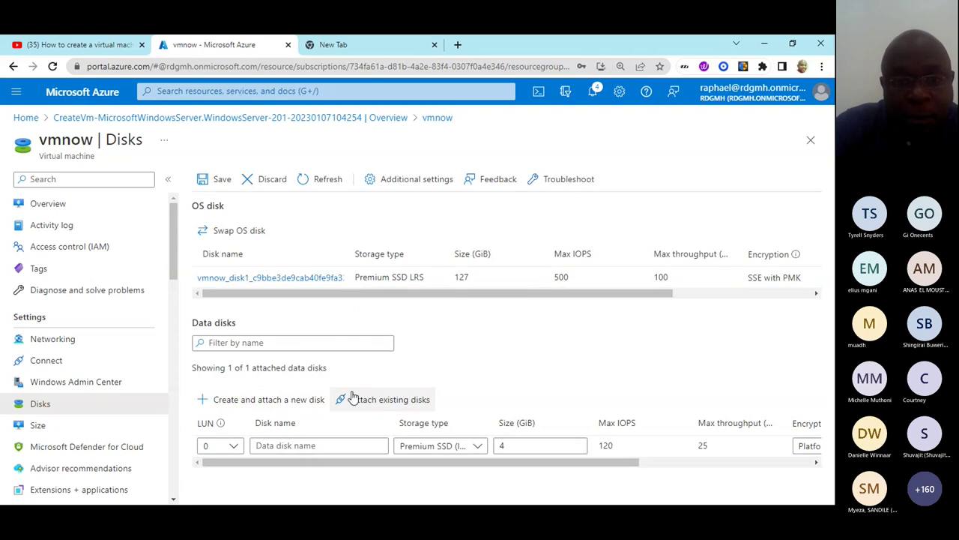
{"action": "left_click", "coordinate": [296, 445]}
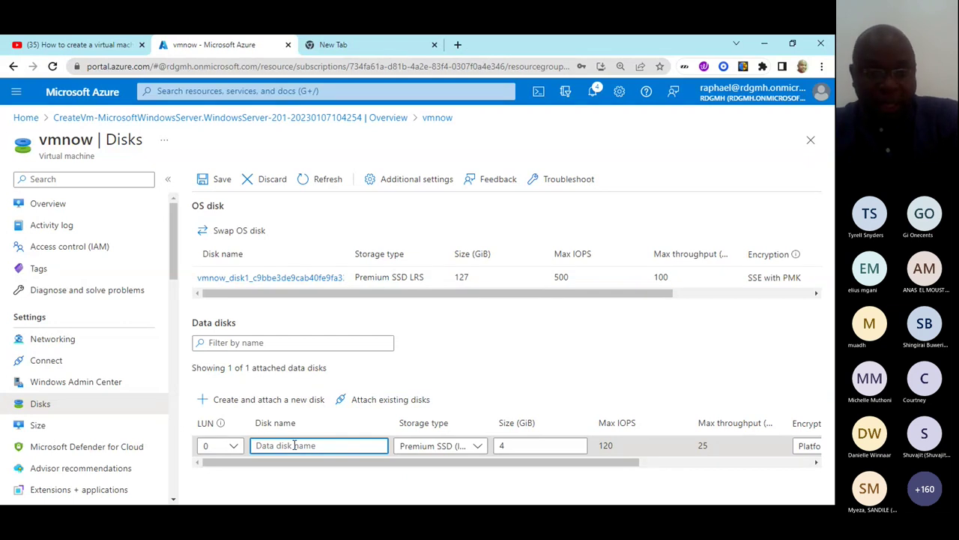
{"action": "type", "text": "c"}
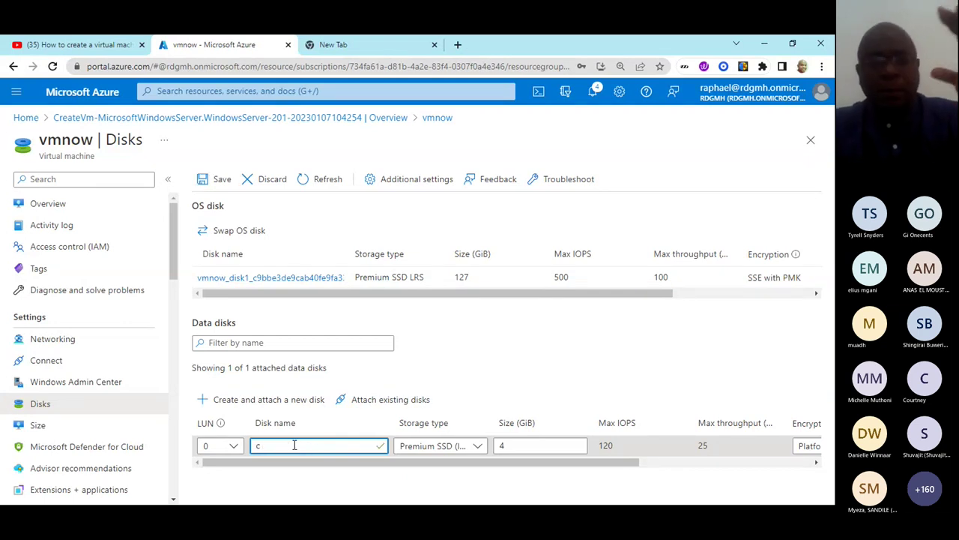
{"action": "type", "text": "arton"}
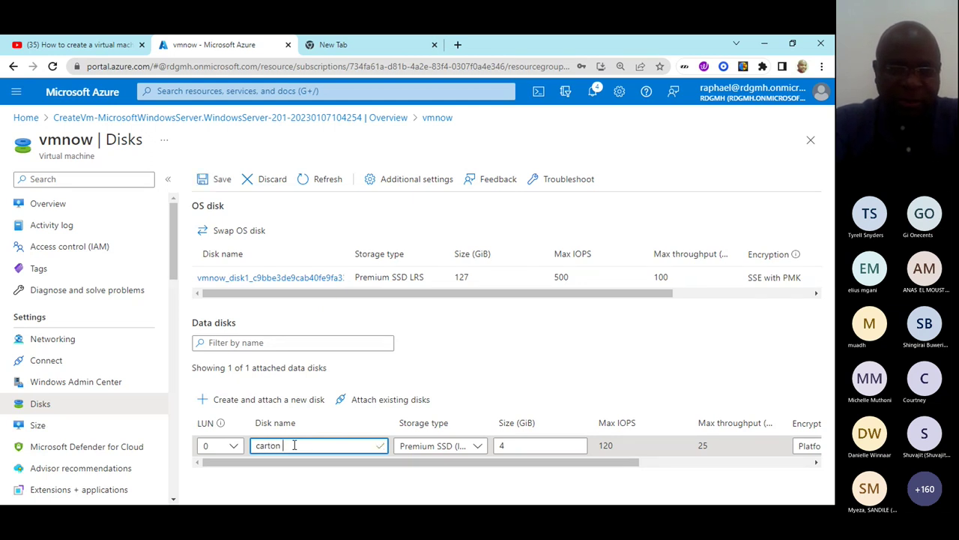
{"action": "type", "text": " character"}
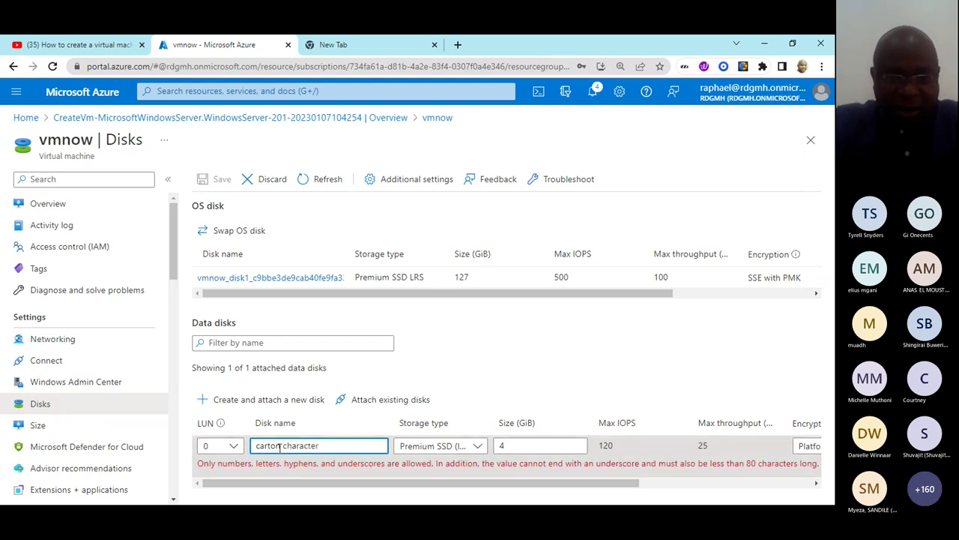
{"action": "left_click", "coordinate": [285, 445]}
{"action": "key", "text": "BackSpace"}
{"action": "type", "text": "_"}
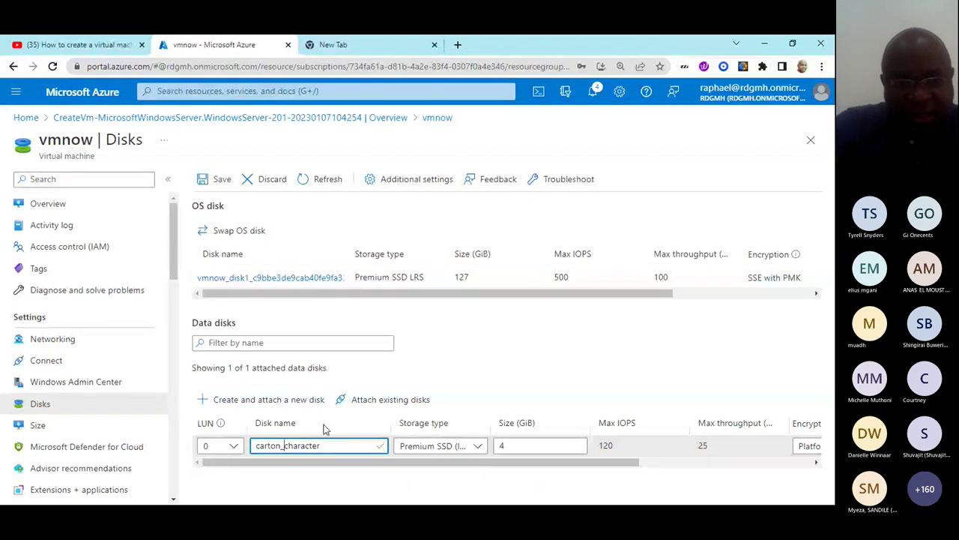
Step: Set the carton_character disk to locally-redundant Premium SSD storage with a size of 20 GiB
{"action": "left_click", "coordinate": [476, 448]}
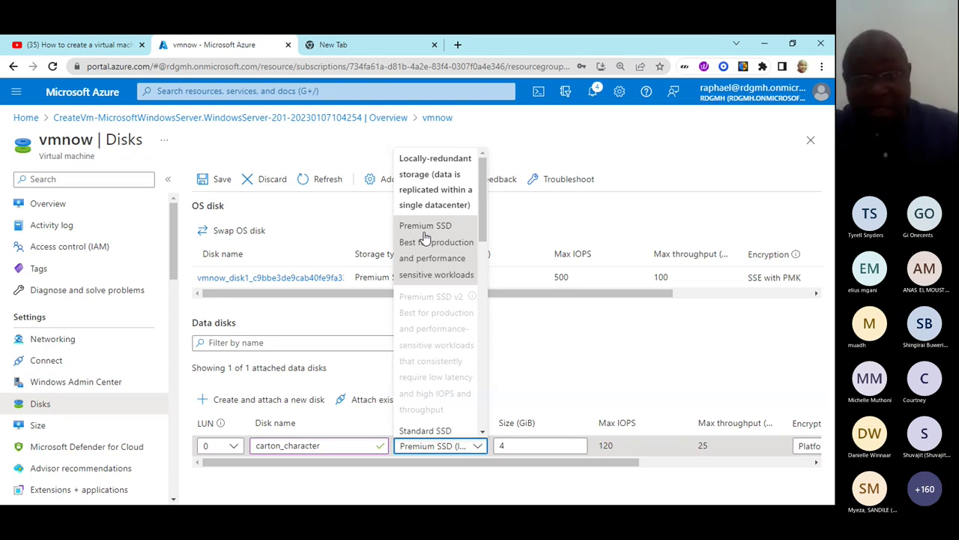
{"action": "left_click_drag", "start_coordinate": [483, 187], "coordinate": [482, 229]}
{"action": "scroll", "coordinate": [482, 222], "scroll_direction": "up", "scroll_amount": 3}
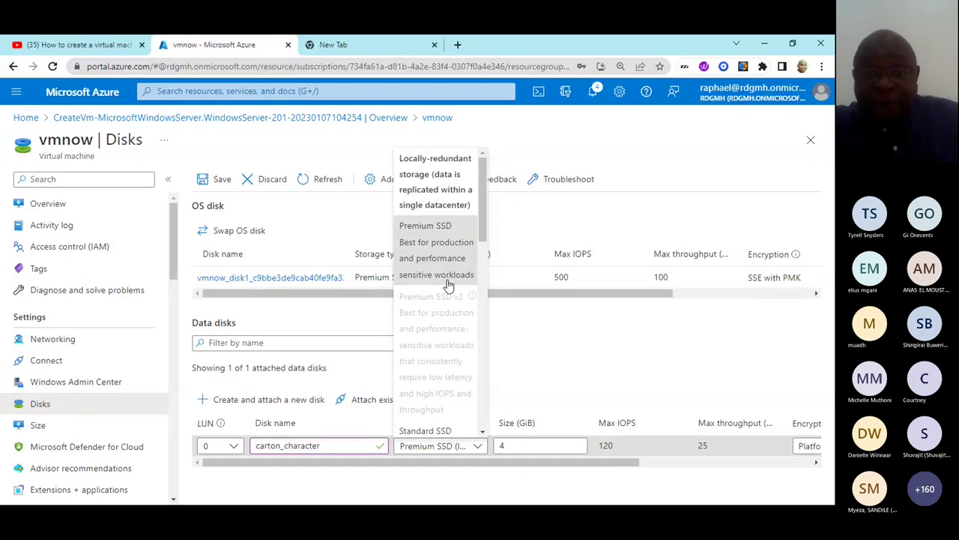
{"action": "left_click", "coordinate": [442, 247]}
{"action": "left_click", "coordinate": [536, 447]}
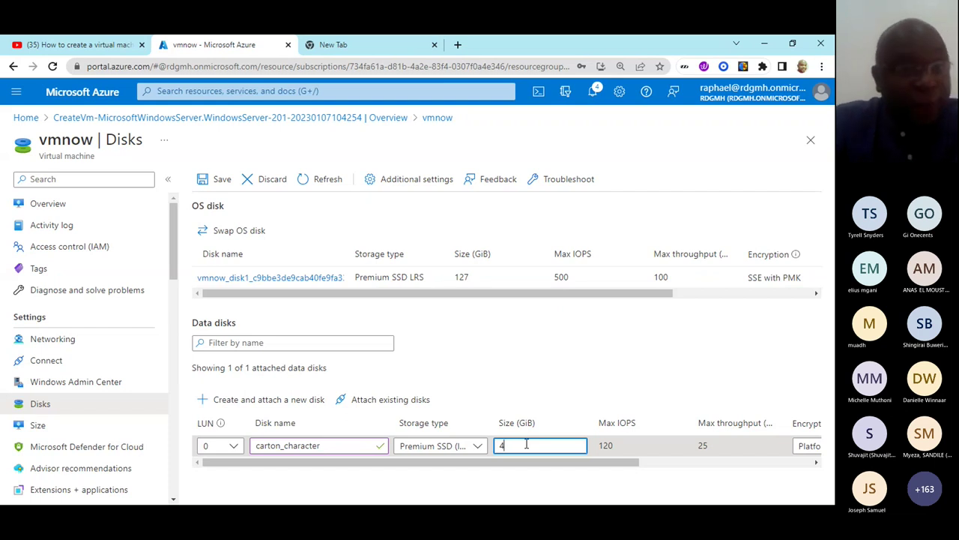
{"action": "key", "text": "BackSpace"}
{"action": "type", "text": "2"}
{"action": "key", "text": "BackSpace"}
{"action": "type", "text": "20"}
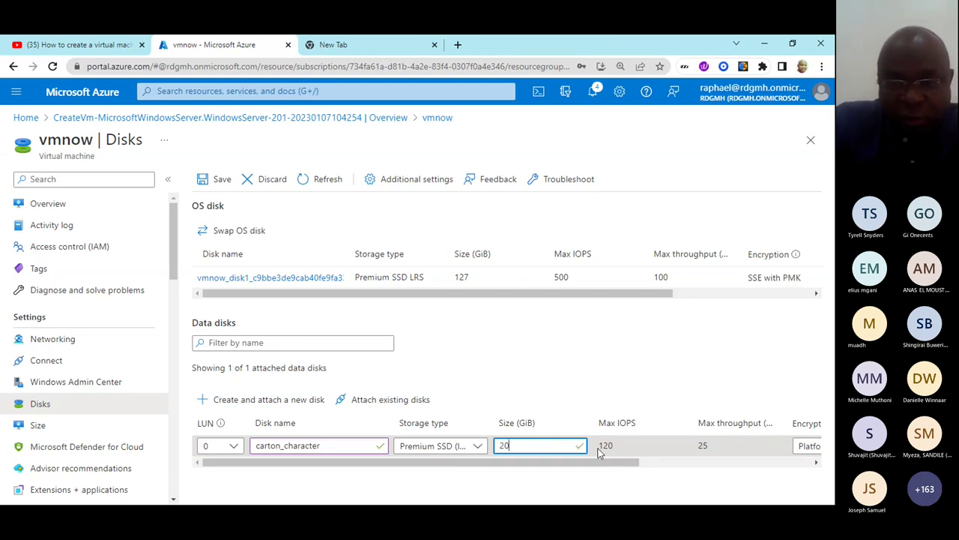
Step: Save the new data disk to vmnow and check its encryption and host caching settings
{"action": "left_click_drag", "start_coordinate": [600, 462], "coordinate": [779, 477]}
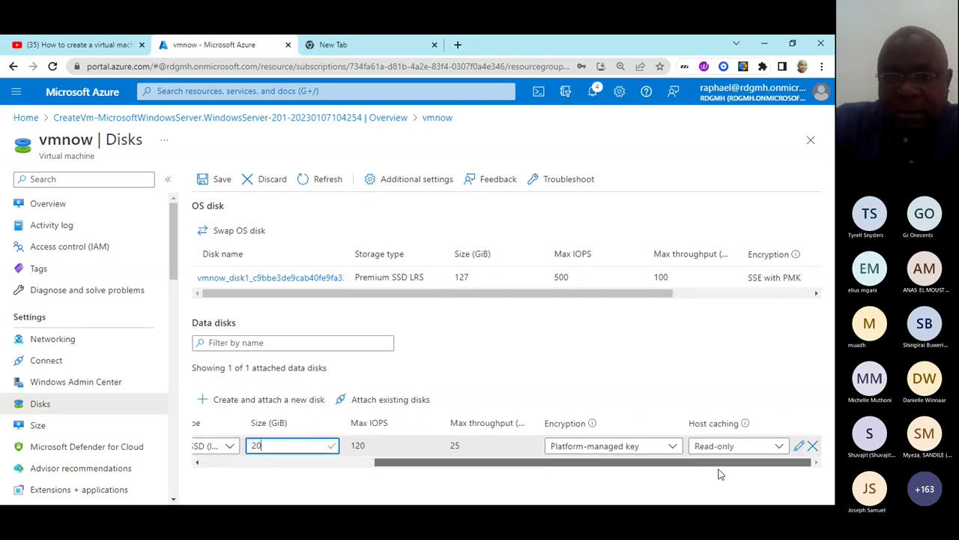
{"action": "left_click_drag", "start_coordinate": [719, 465], "coordinate": [571, 467]}
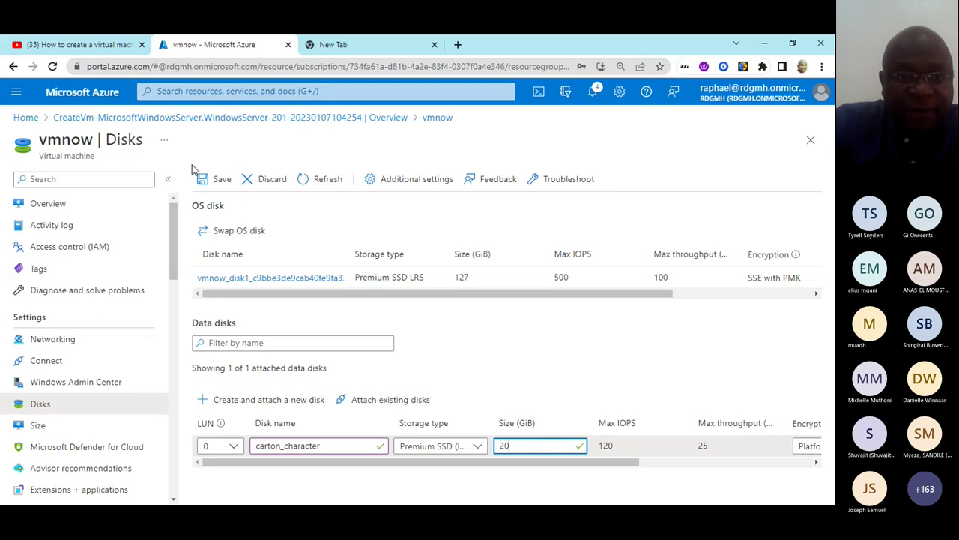
{"action": "left_click", "coordinate": [224, 180]}
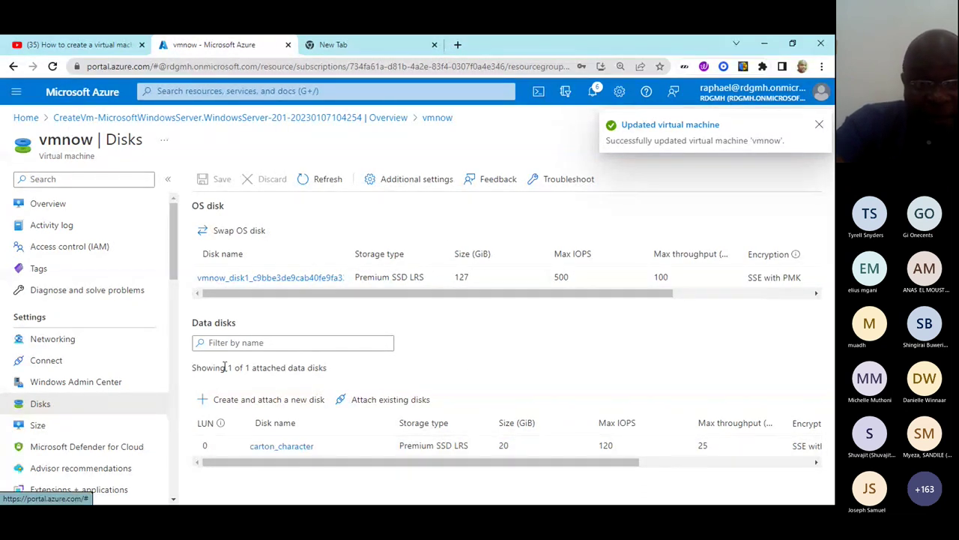
{"action": "left_click_drag", "start_coordinate": [315, 465], "coordinate": [488, 465]}
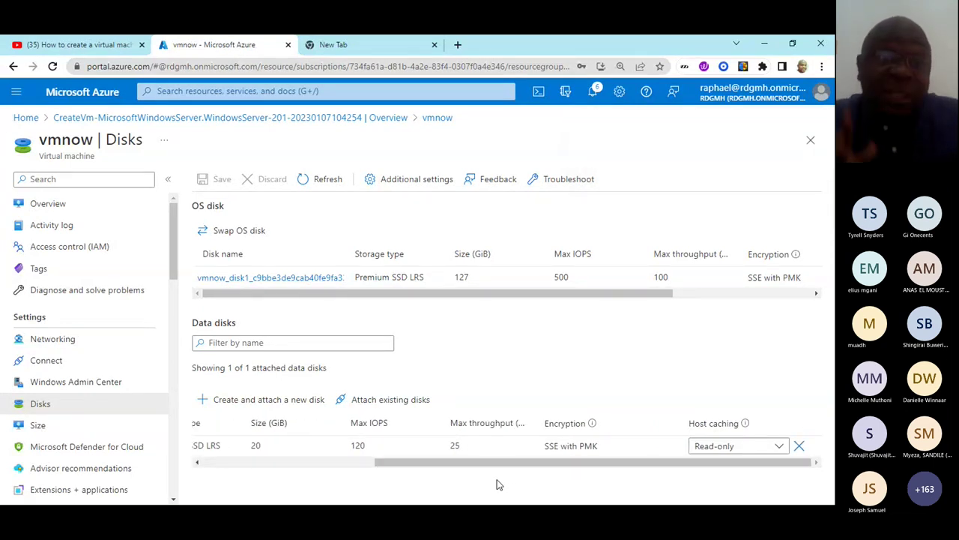
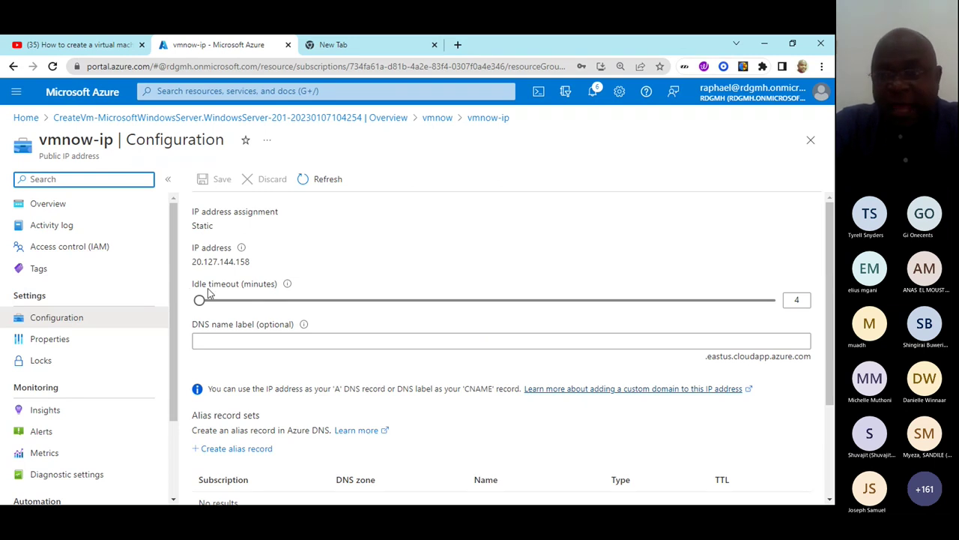
Step: Set the idle timeout of the vmnow-ip public IP address to 30 minutes and save the configuration
{"action": "left_click", "coordinate": [798, 301]}
{"action": "key", "text": "BackSpace"}
{"action": "type", "text": "30"}
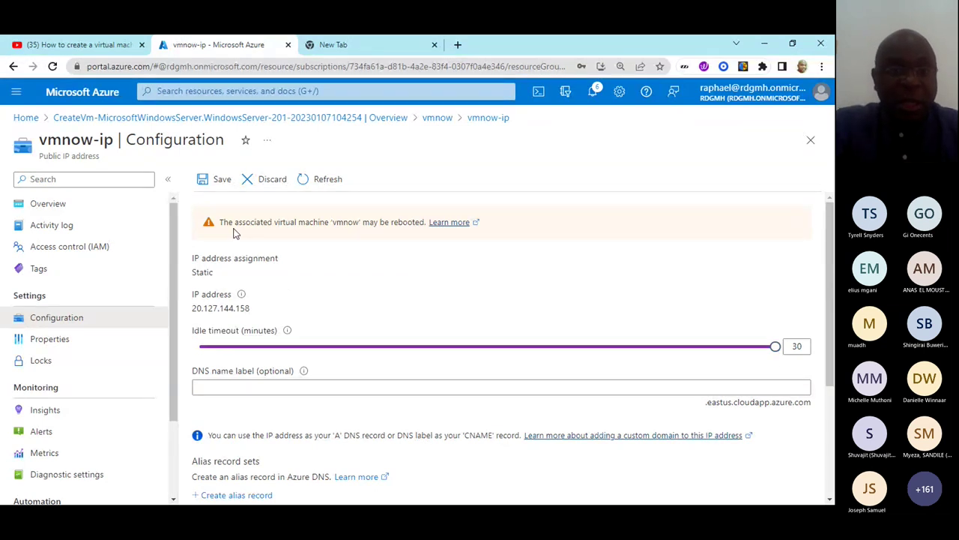
{"action": "left_click", "coordinate": [213, 184]}
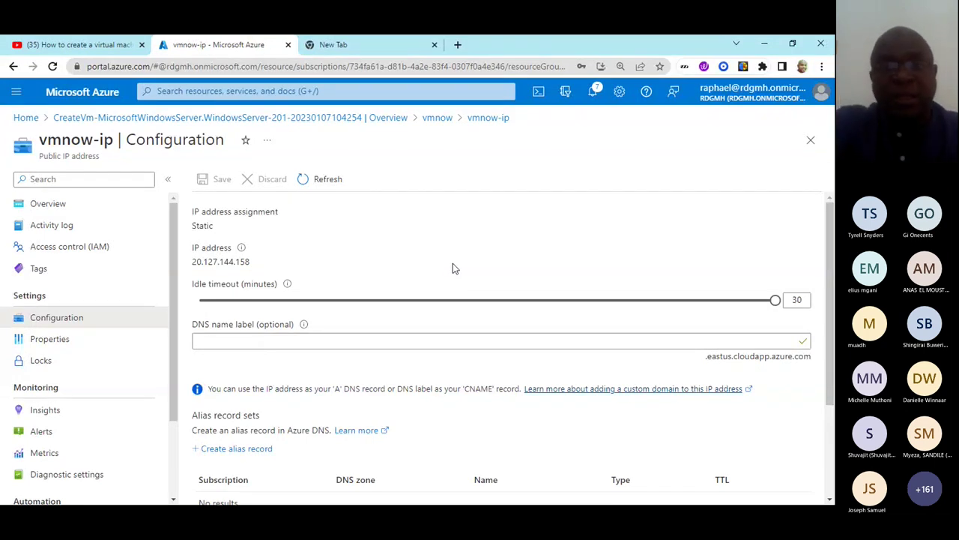
Step: Return to the vmnow virtual machine and open its RDP connection options
{"action": "left_click", "coordinate": [435, 118]}
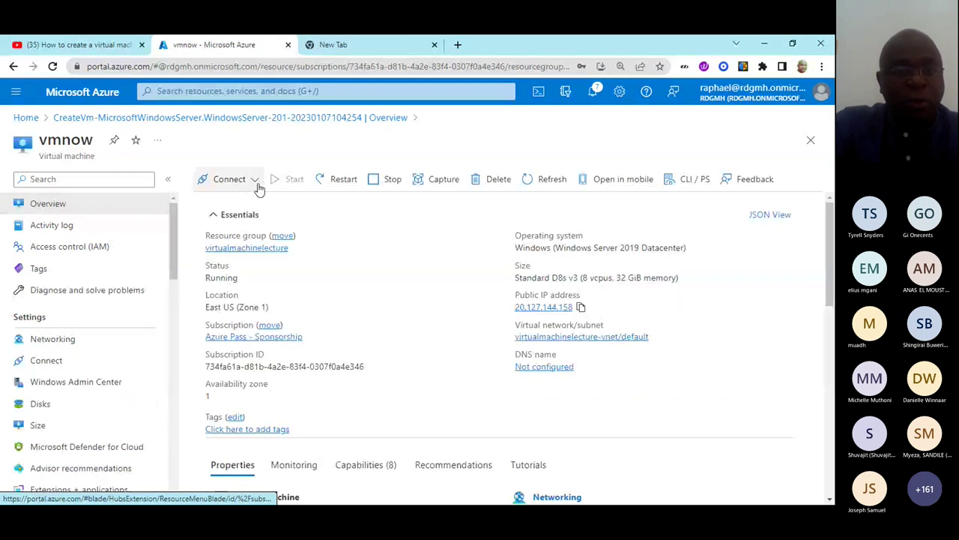
{"action": "left_click", "coordinate": [252, 184]}
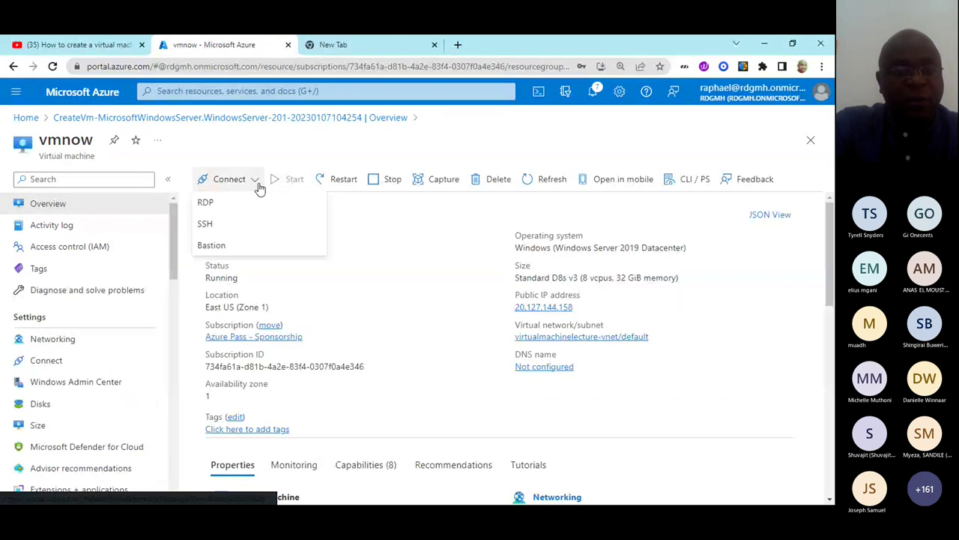
{"action": "left_click", "coordinate": [213, 209]}
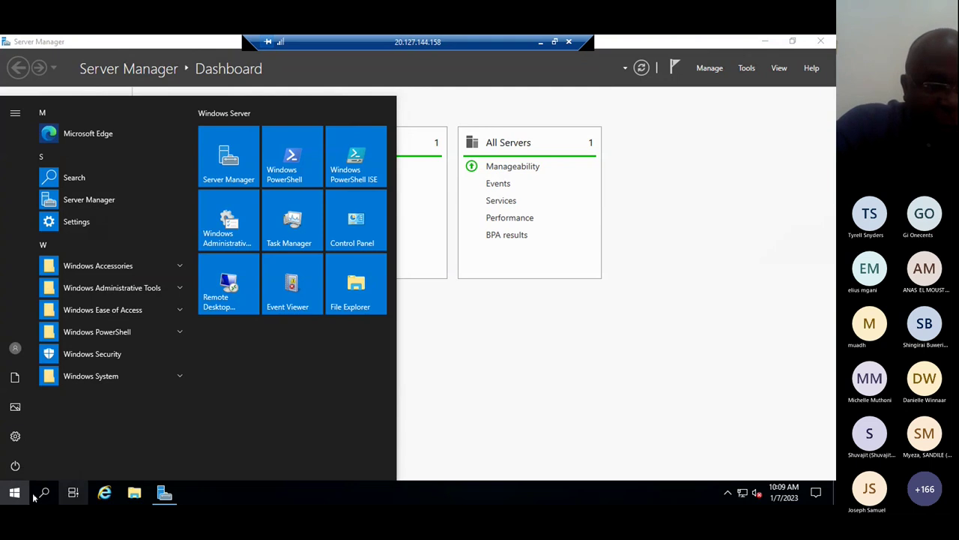
Step: Search the remote server for "disc mana", open Create and format hard disk partitions, and bring Disk Management to the front
{"action": "left_click", "coordinate": [44, 492]}
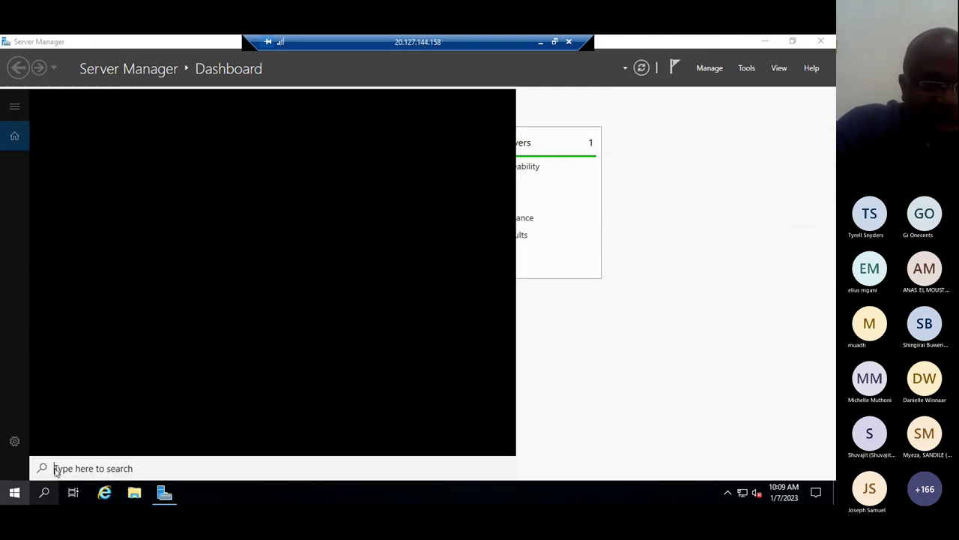
{"action": "type", "text": "d"}
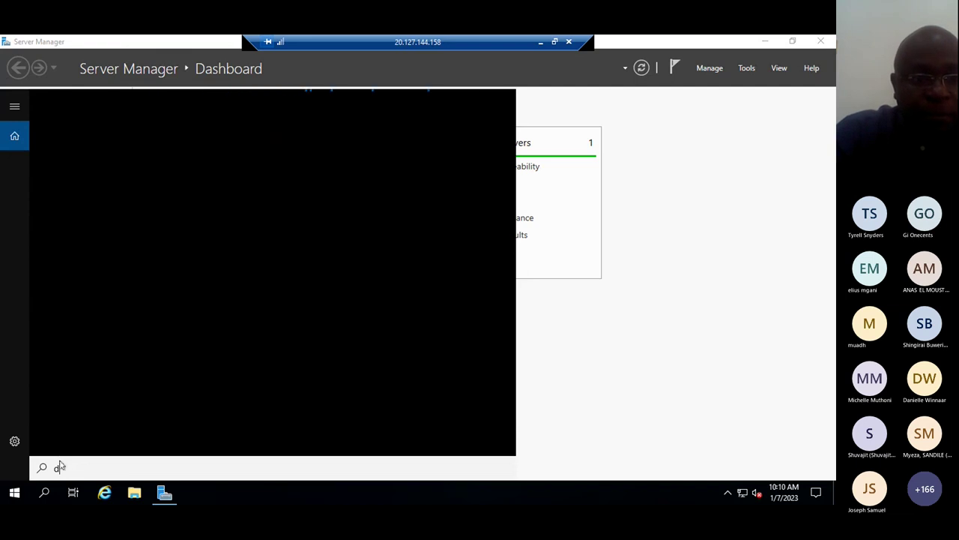
{"action": "type", "text": "isc "}
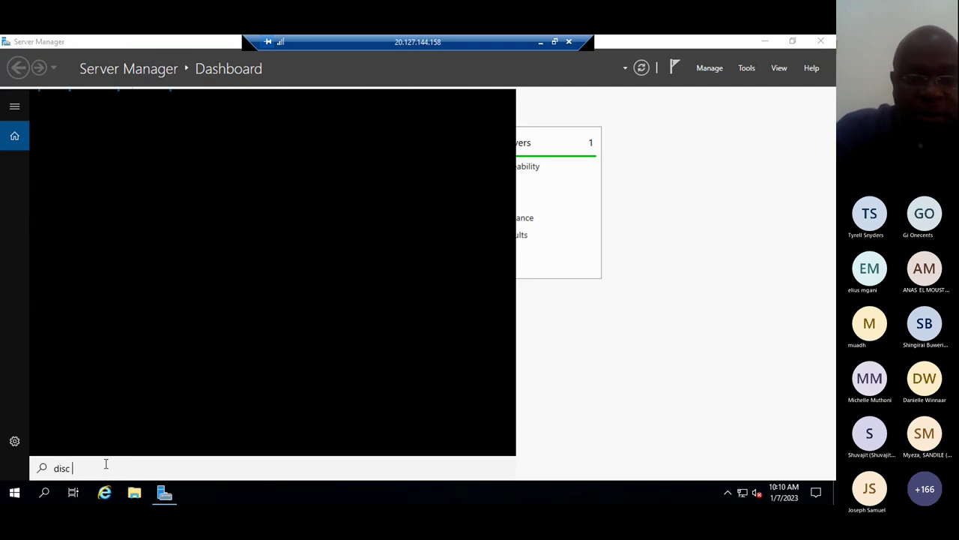
{"action": "type", "text": "mana"}
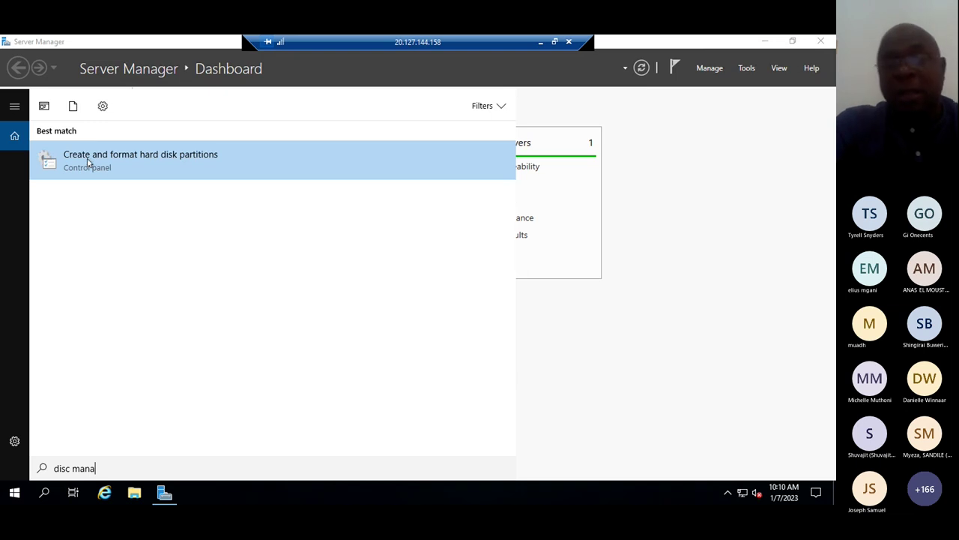
{"action": "left_click", "coordinate": [126, 173]}
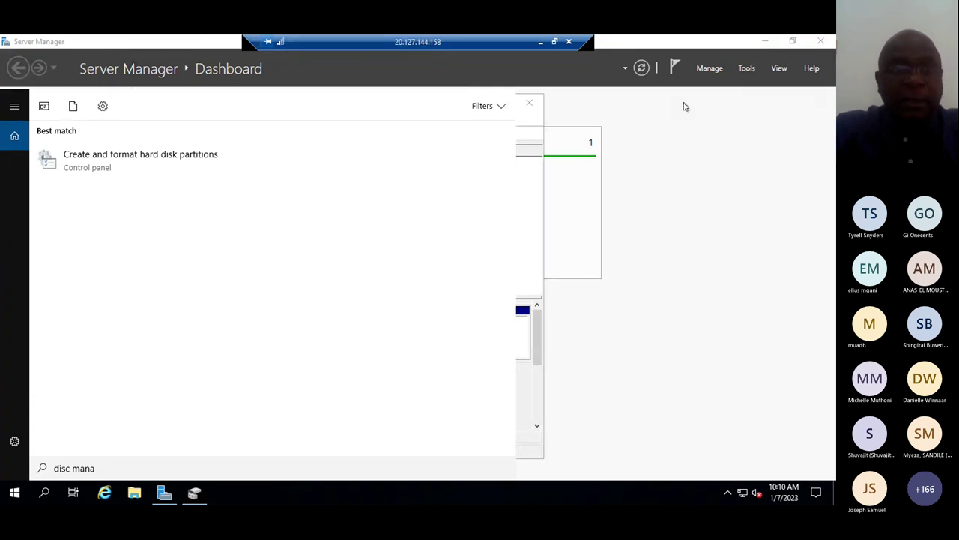
{"action": "key", "text": "Escape"}
{"action": "key", "text": "super+s"}
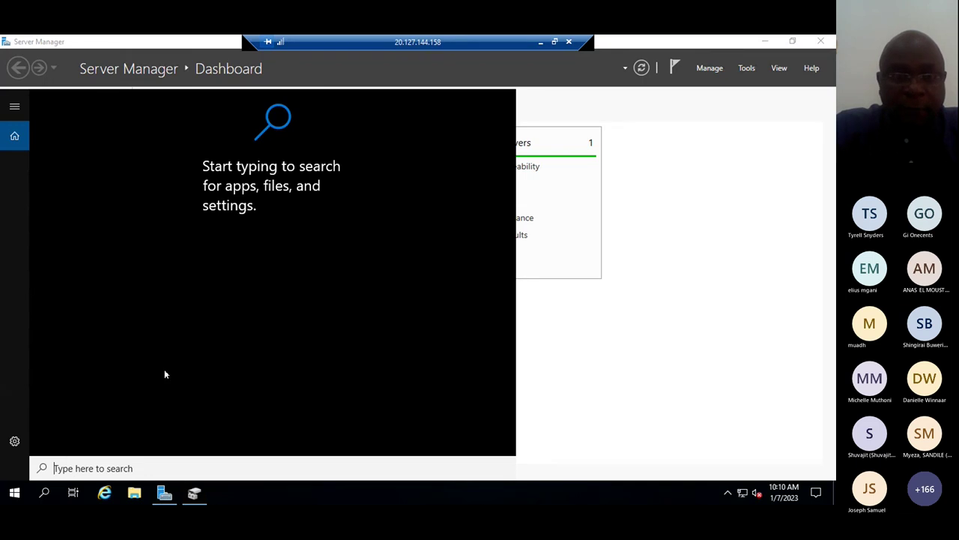
{"action": "key", "text": "Escape"}
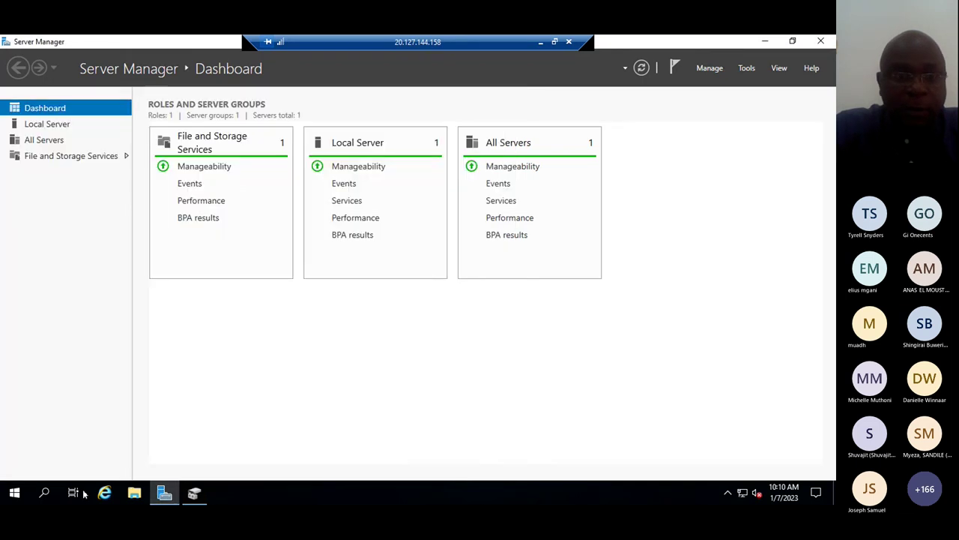
{"action": "left_click", "coordinate": [195, 497]}
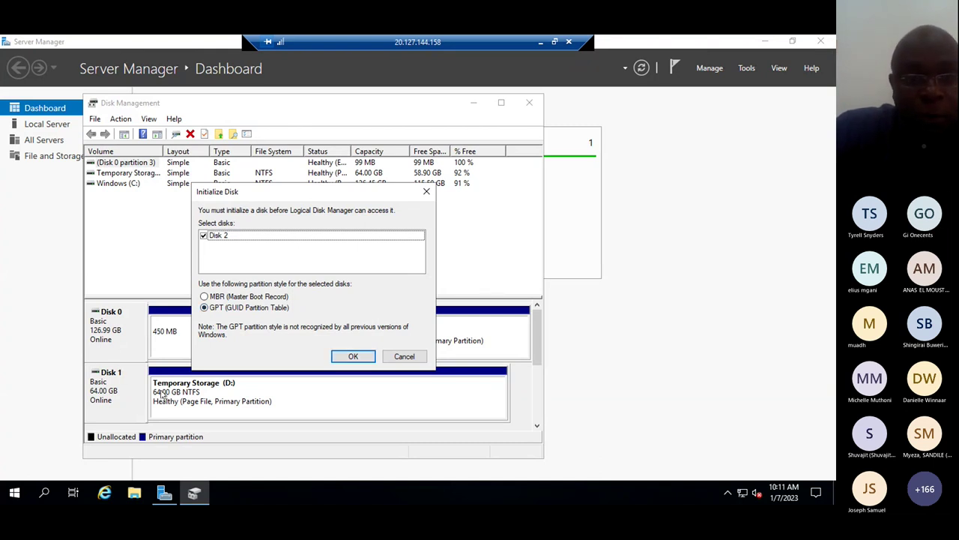
Step: Initialize Disk 2 with the GPT (GUID Partition Table) partition style
{"action": "left_click", "coordinate": [355, 357]}
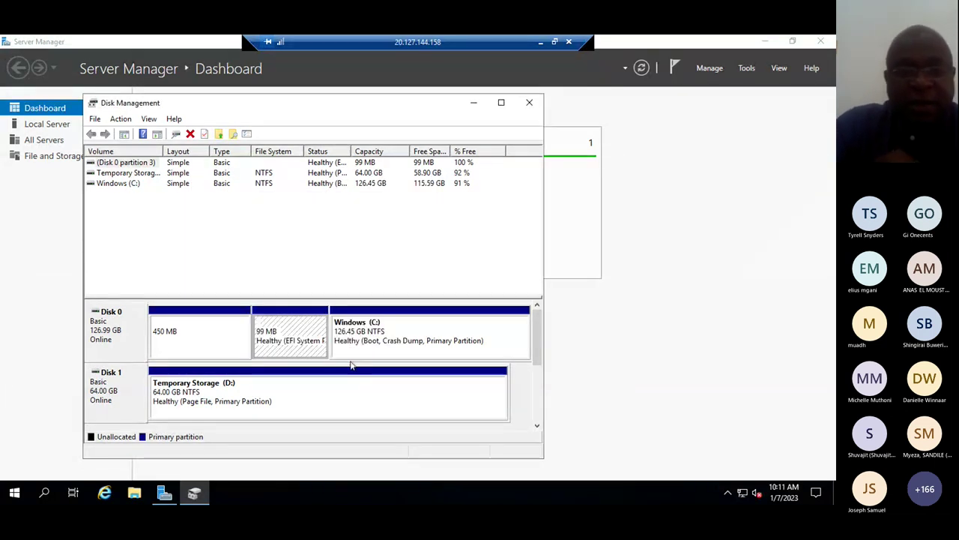
{"action": "left_click_drag", "start_coordinate": [537, 332], "coordinate": [537, 372]}
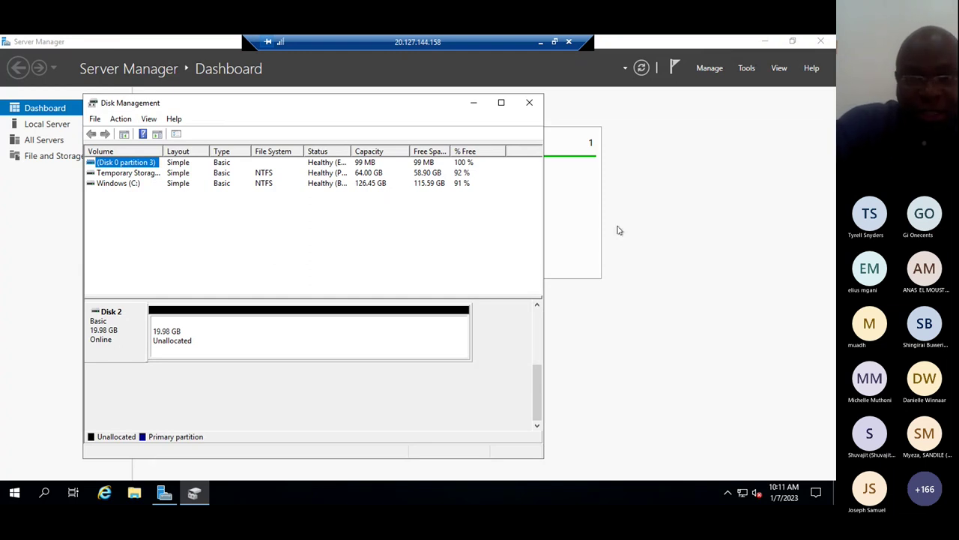
{"action": "left_click", "coordinate": [536, 305]}
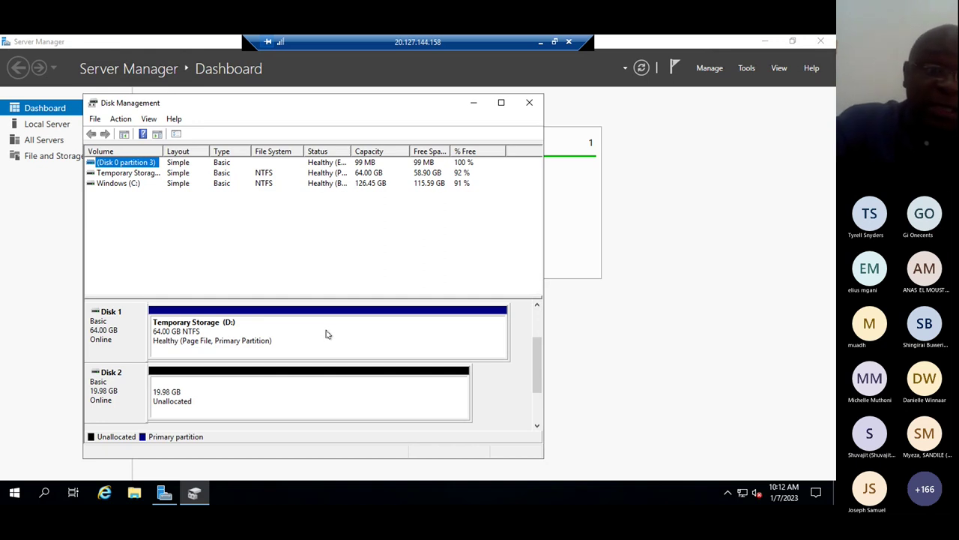
Step: Examine the volume options offered for Disk 2's unallocated space and for the Temporary Storage (D:) partition
{"action": "right_click", "coordinate": [199, 391]}
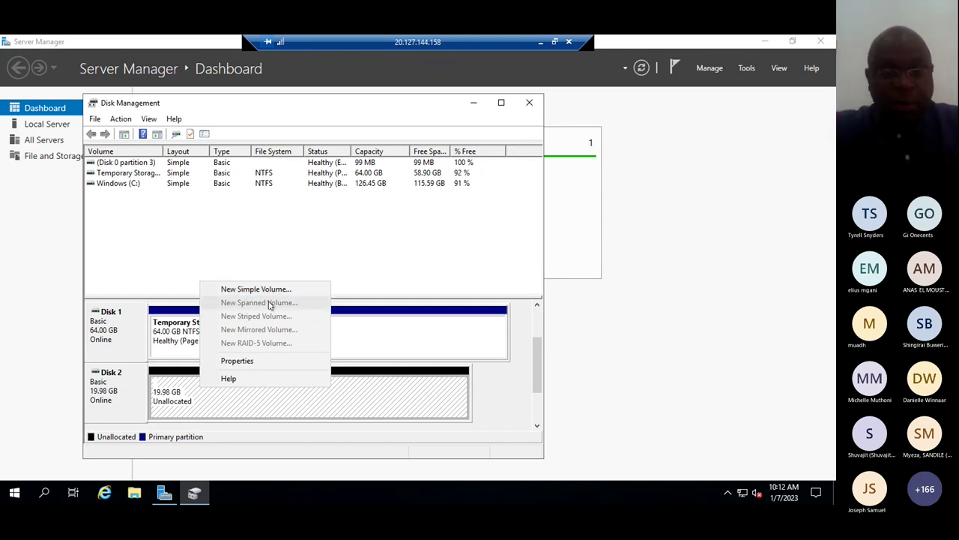
{"action": "left_click", "coordinate": [420, 289]}
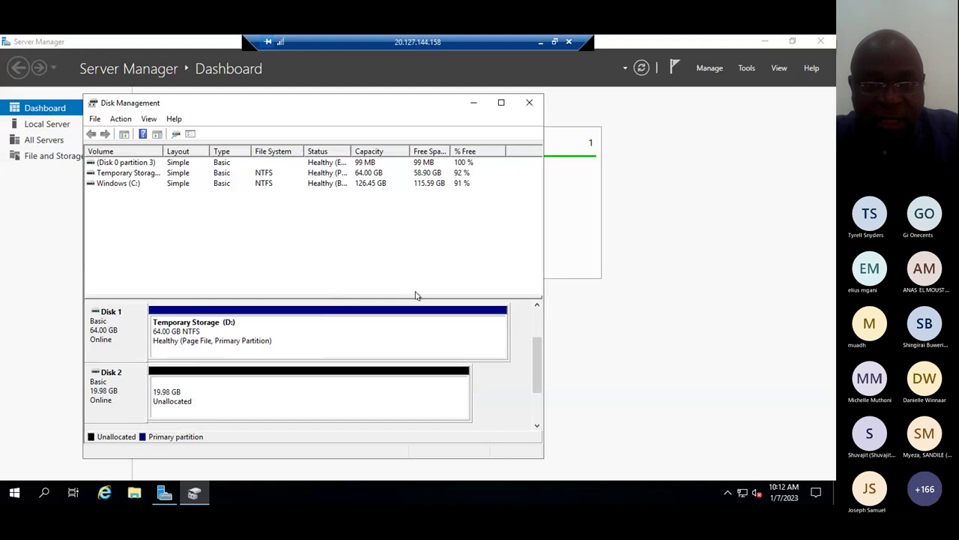
{"action": "right_click", "coordinate": [370, 326]}
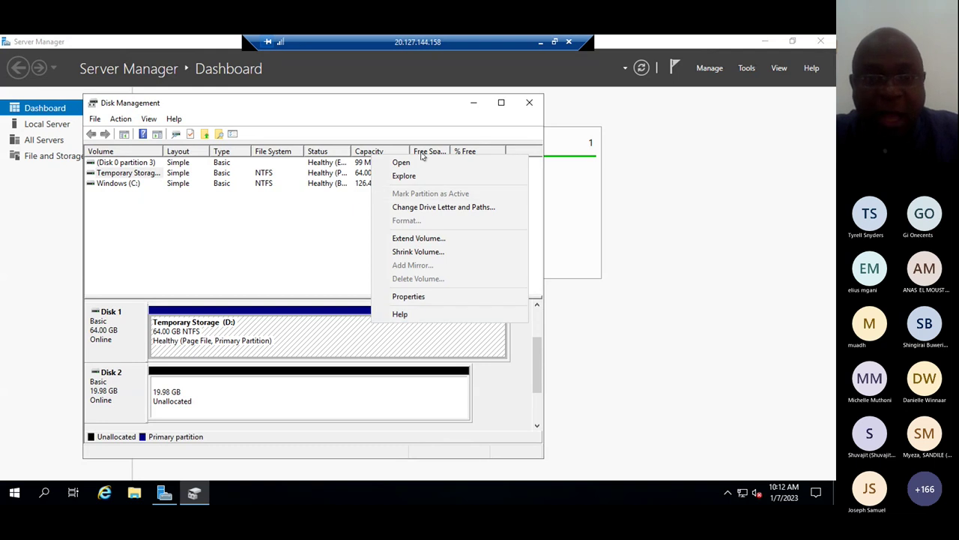
Step: Start a new simple volume on Disk 2's unallocated space, 20462 MB in size with drive letter E
{"action": "left_click", "coordinate": [358, 402]}
{"action": "right_click", "coordinate": [358, 402]}
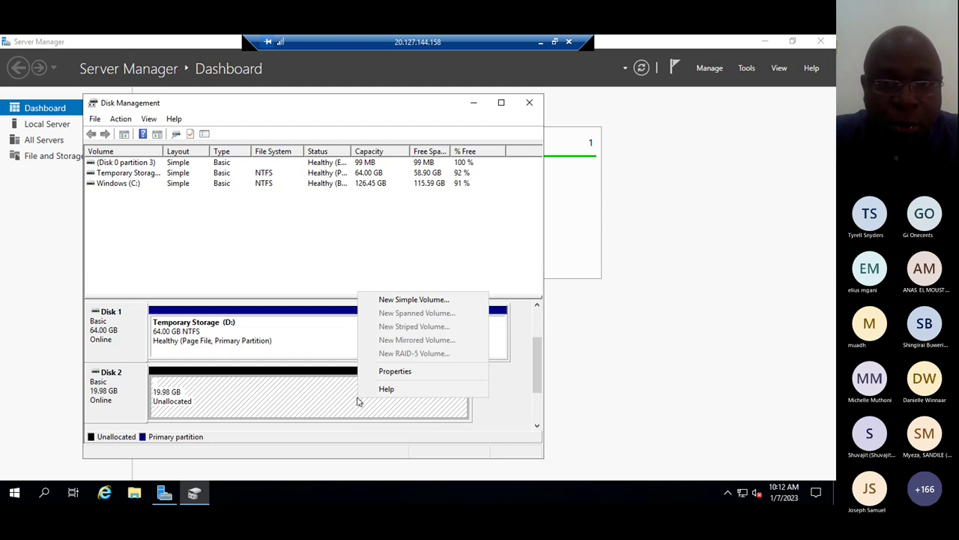
{"action": "left_click", "coordinate": [412, 300]}
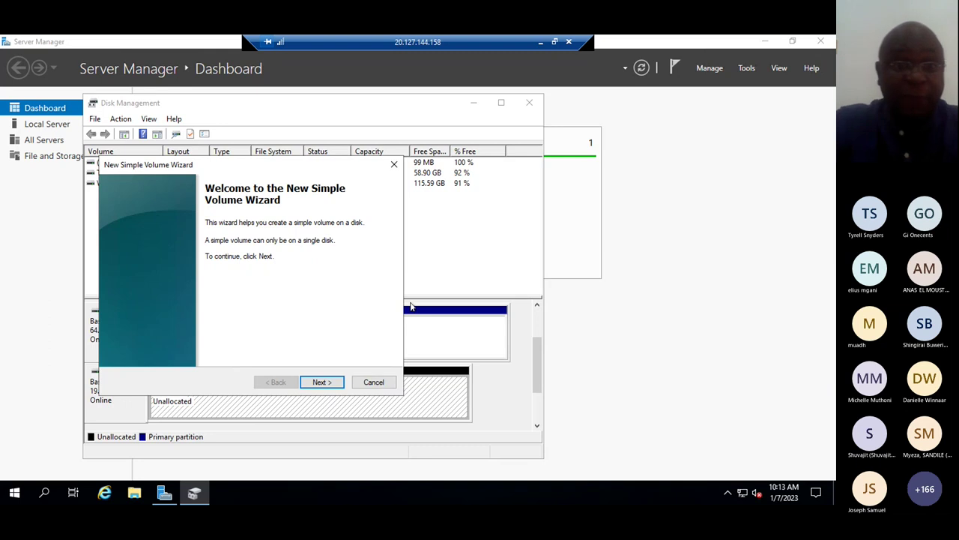
{"action": "left_click", "coordinate": [320, 382]}
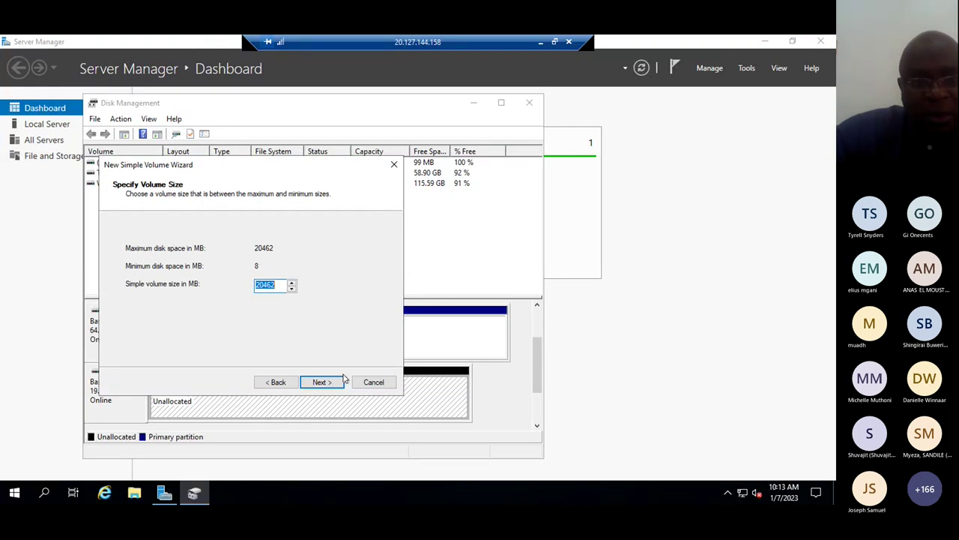
{"action": "left_click", "coordinate": [320, 382]}
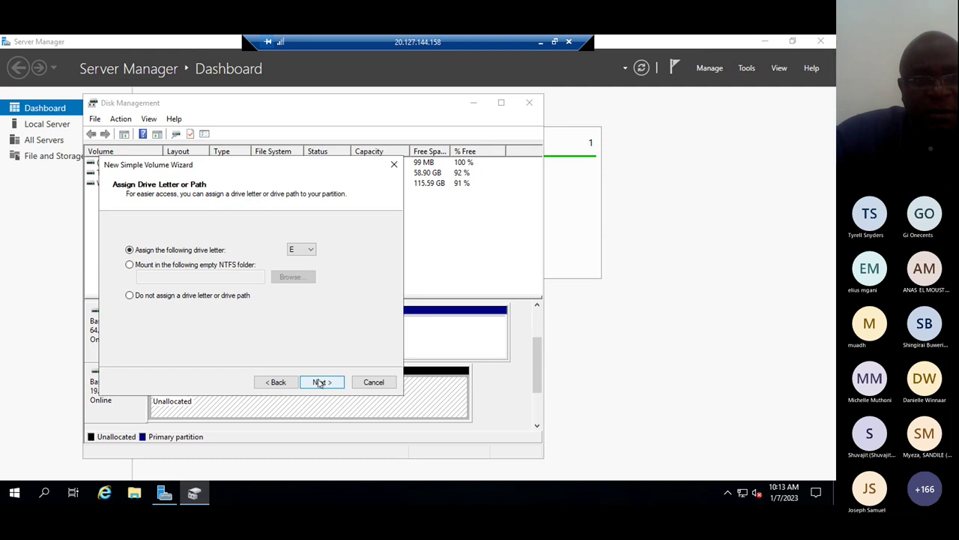
{"action": "left_click", "coordinate": [312, 253]}
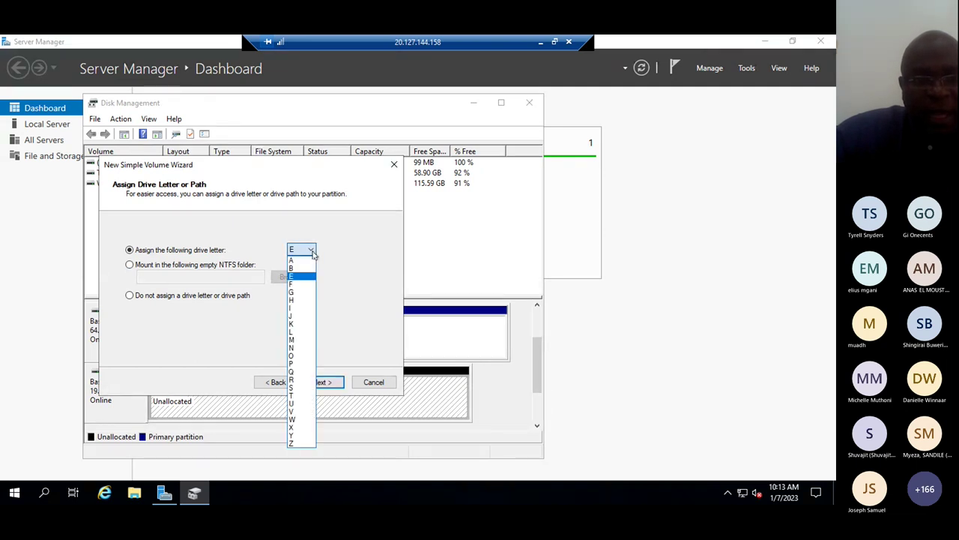
{"action": "left_click", "coordinate": [350, 277]}
{"action": "left_click", "coordinate": [321, 381]}
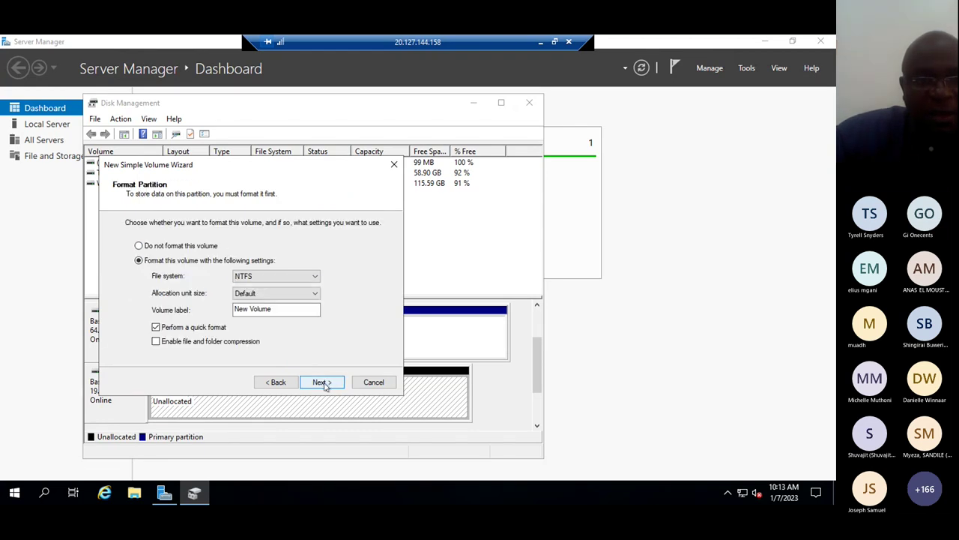
Step: Label the new volume carton_character and create it with a quick NTFS format and default allocation unit size
{"action": "left_click", "coordinate": [275, 308]}
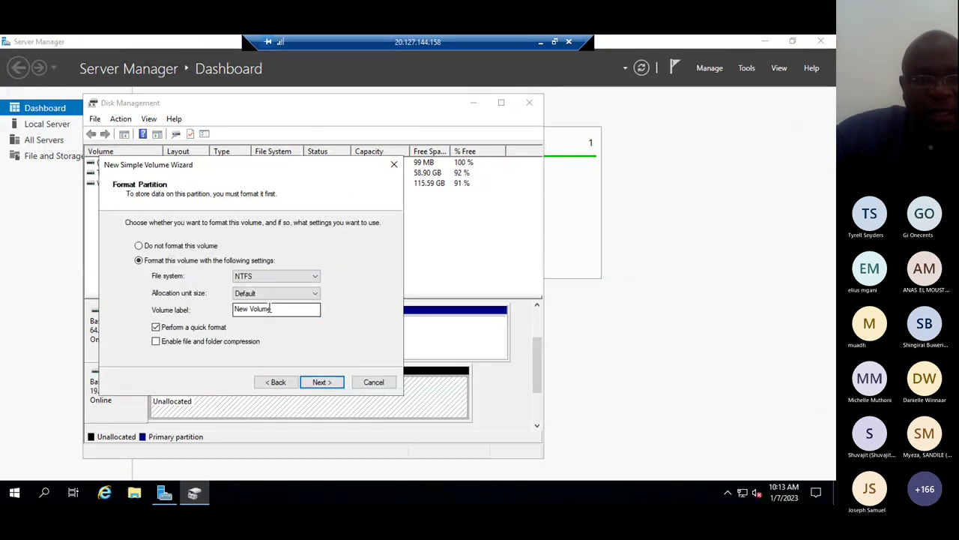
{"action": "left_click_drag", "start_coordinate": [271, 308], "coordinate": [231, 308]}
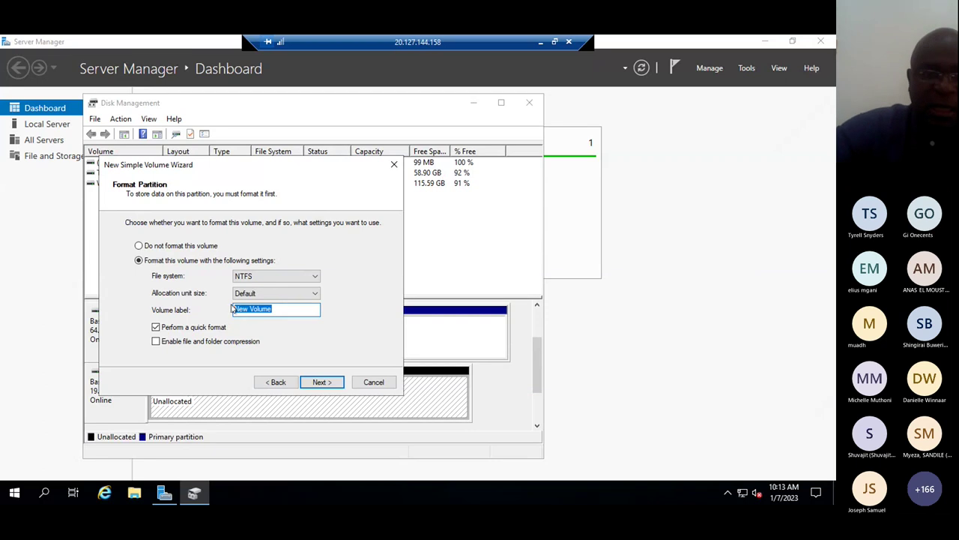
{"action": "key", "text": "BackSpace"}
{"action": "type", "text": "data"}
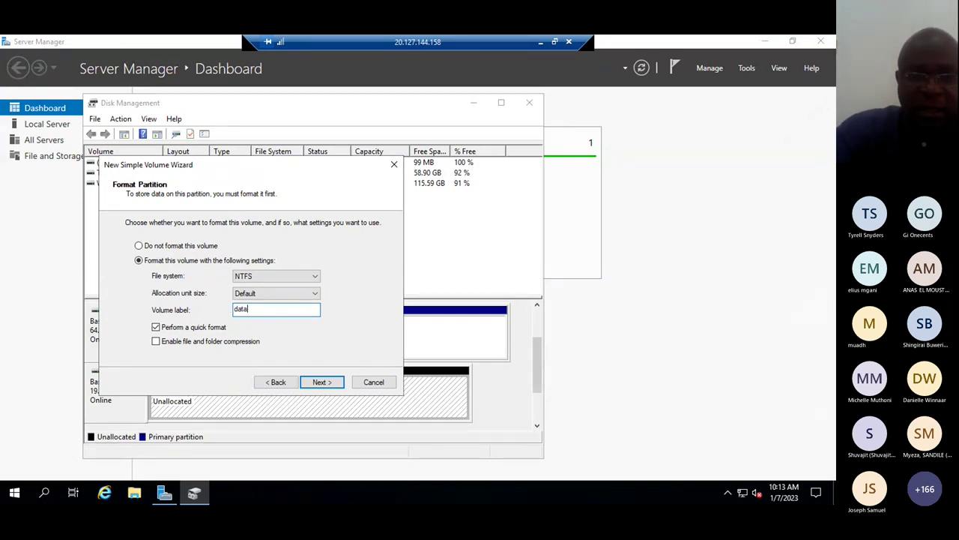
{"action": "key", "text": "BackSpace"}
{"action": "key", "text": "BackSpace"}
{"action": "key", "text": "BackSpace"}
{"action": "key", "text": "BackSpace"}
{"action": "type", "text": "carto"}
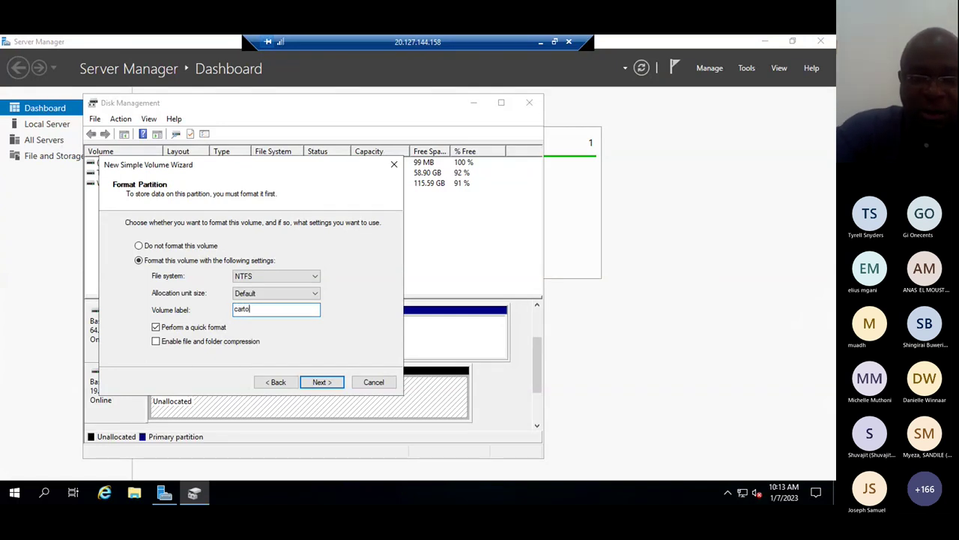
{"action": "type", "text": "n"}
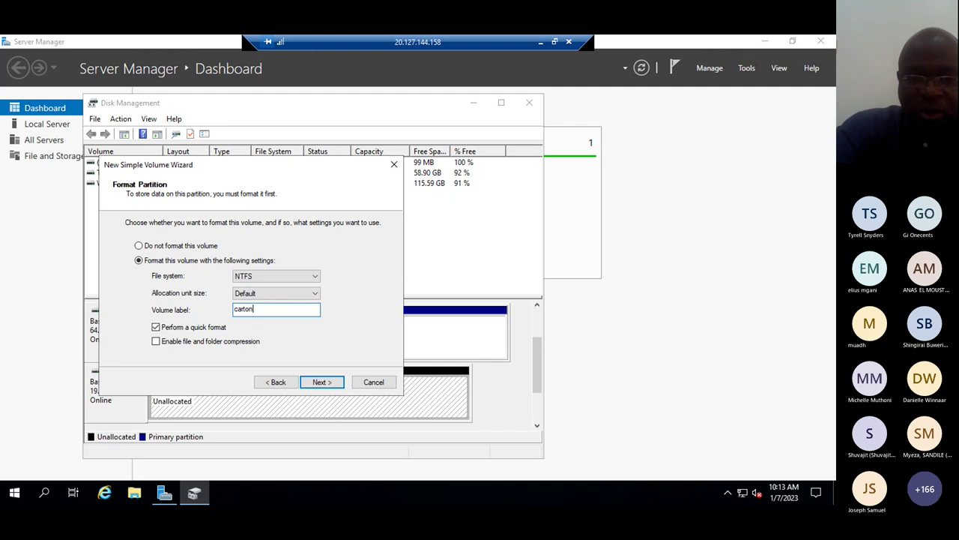
{"action": "type", "text": "-c"}
{"action": "type", "text": "hara"}
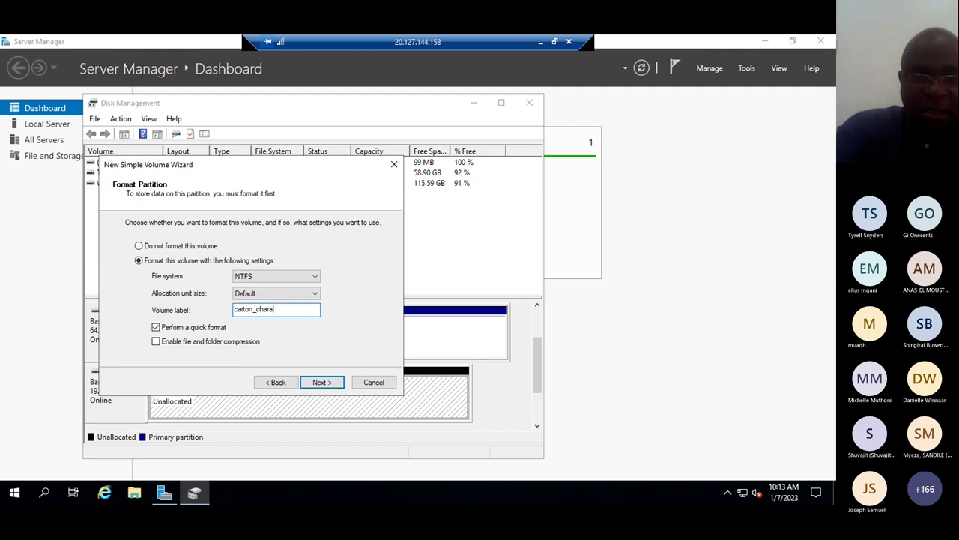
{"action": "type", "text": "cter"}
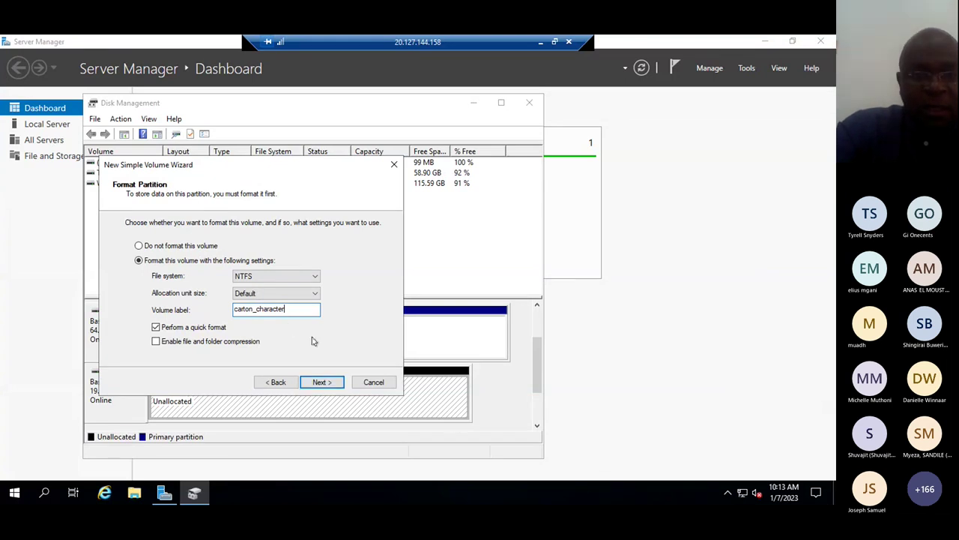
{"action": "left_click", "coordinate": [324, 383]}
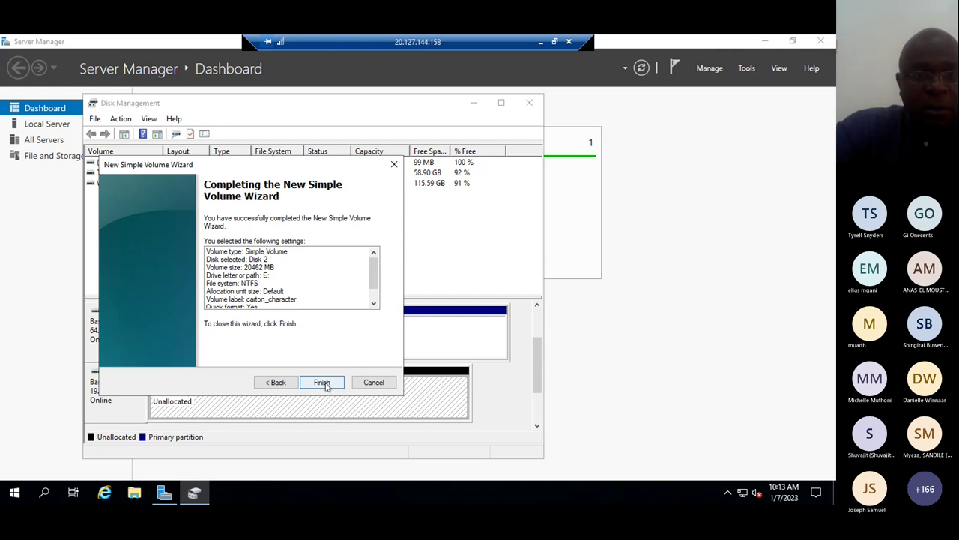
{"action": "left_click", "coordinate": [321, 383]}
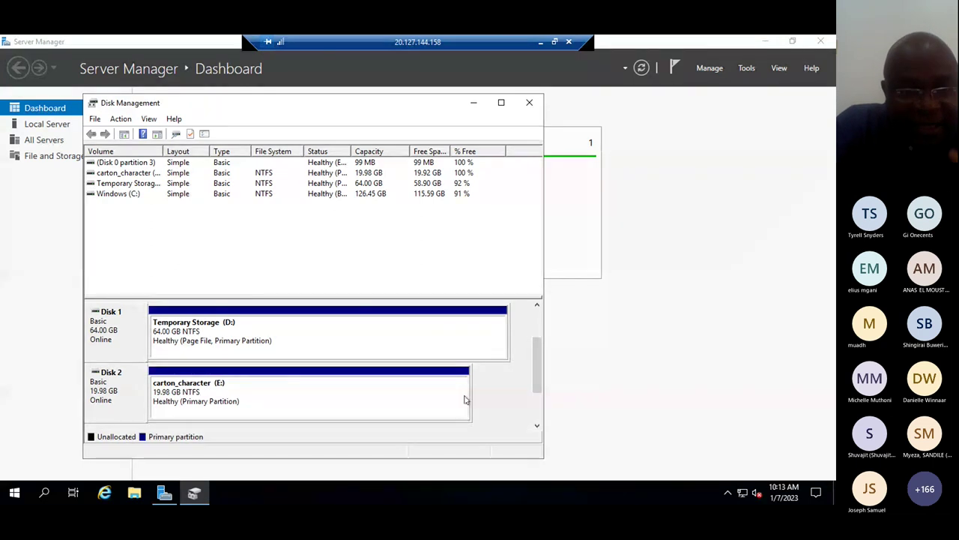
Step: Check the Disk 2 entry and minimize Disk Management and Server Manager on the remote server
{"action": "left_click", "coordinate": [536, 430]}
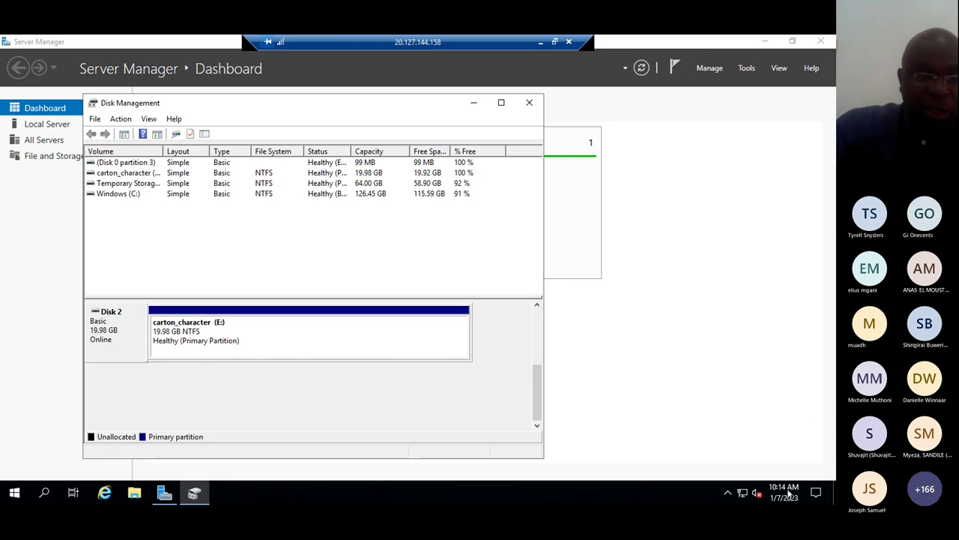
{"action": "key", "text": "super"}
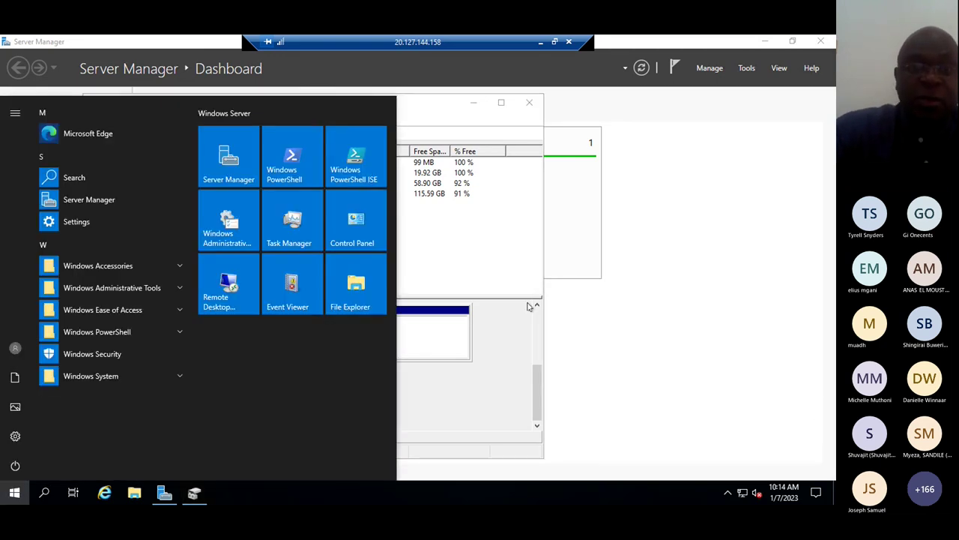
{"action": "left_click", "coordinate": [473, 102]}
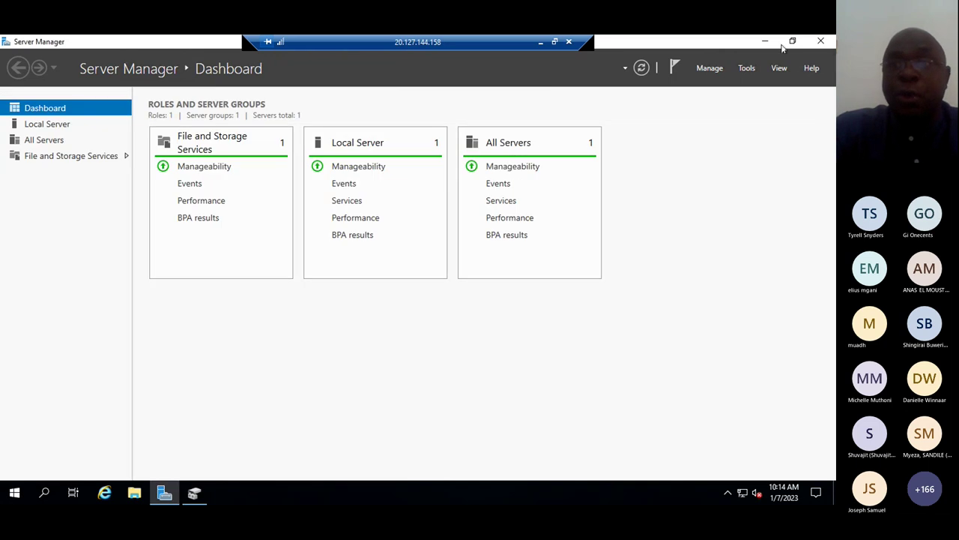
{"action": "left_click", "coordinate": [761, 41]}
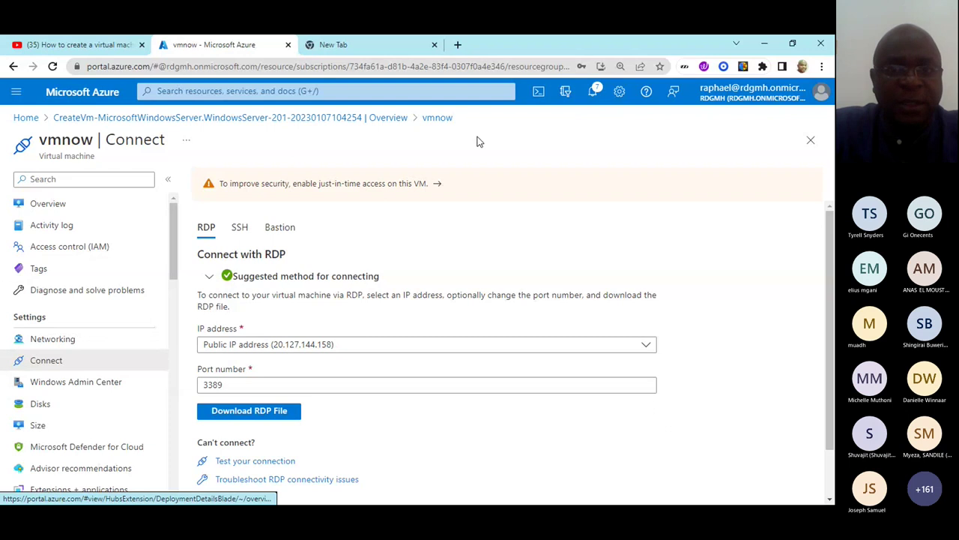
Step: Download the RDP file for vmnow again from its RDP connection options in the Azure portal and open it
{"action": "left_click", "coordinate": [437, 117]}
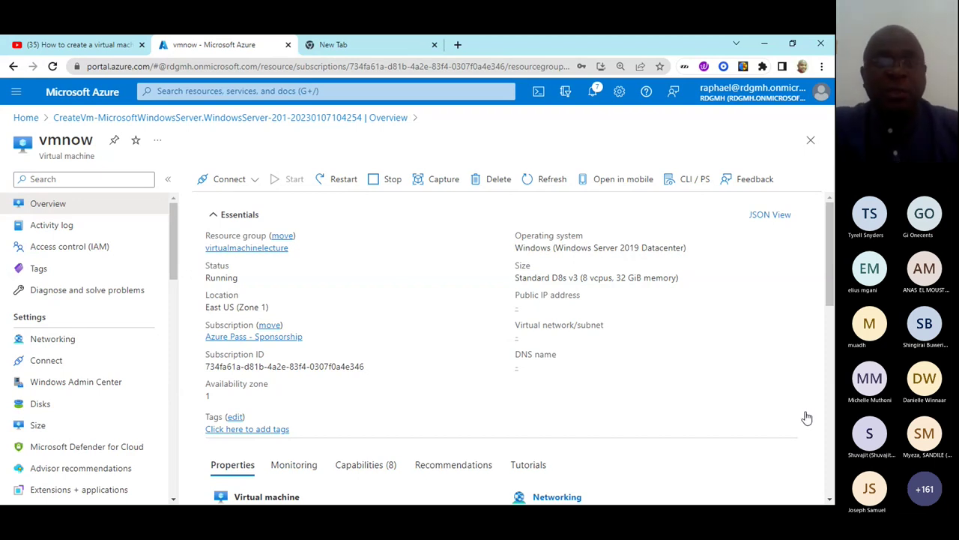
{"action": "left_click", "coordinate": [256, 183]}
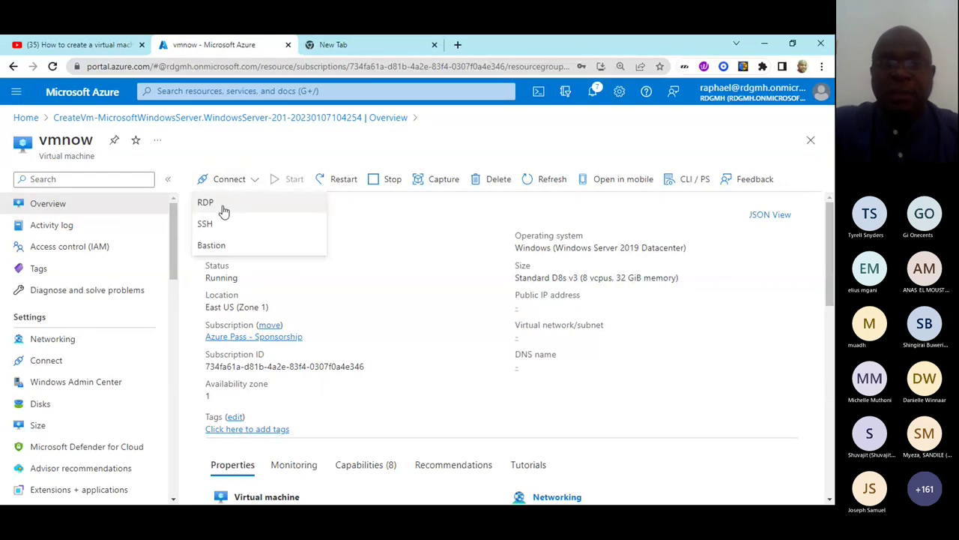
{"action": "left_click", "coordinate": [222, 210]}
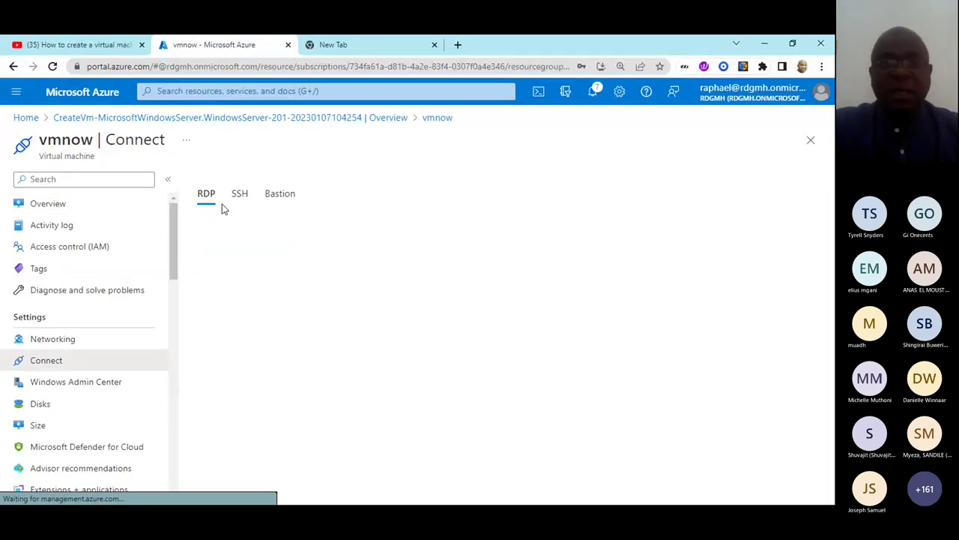
{"action": "scroll", "coordinate": [418, 277], "scroll_direction": "down", "scroll_amount": 3}
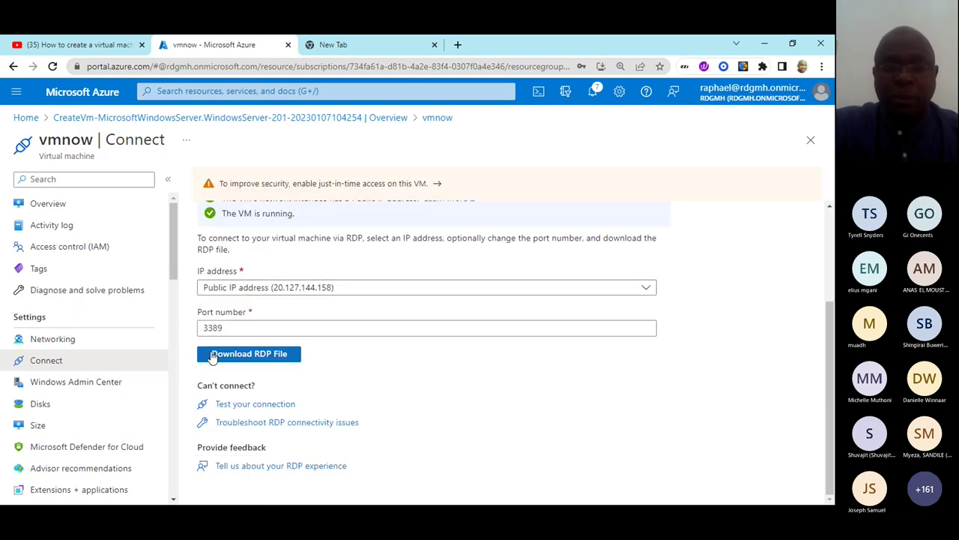
{"action": "left_click", "coordinate": [252, 358]}
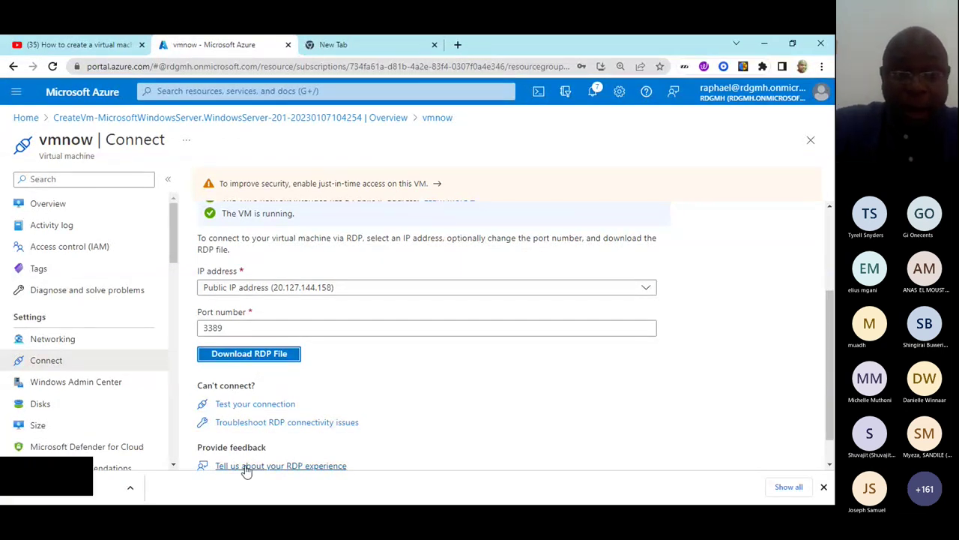
{"action": "left_click", "coordinate": [131, 490]}
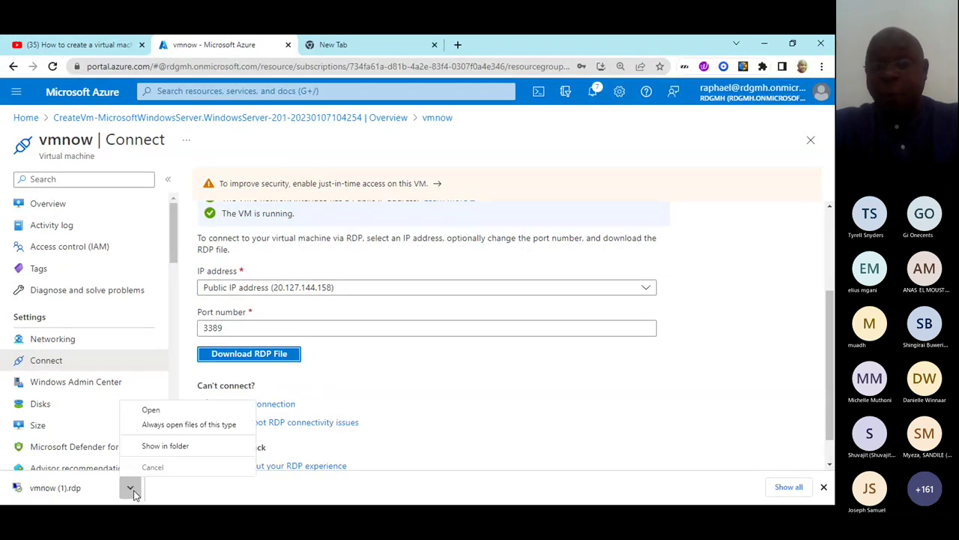
{"action": "left_click", "coordinate": [179, 409]}
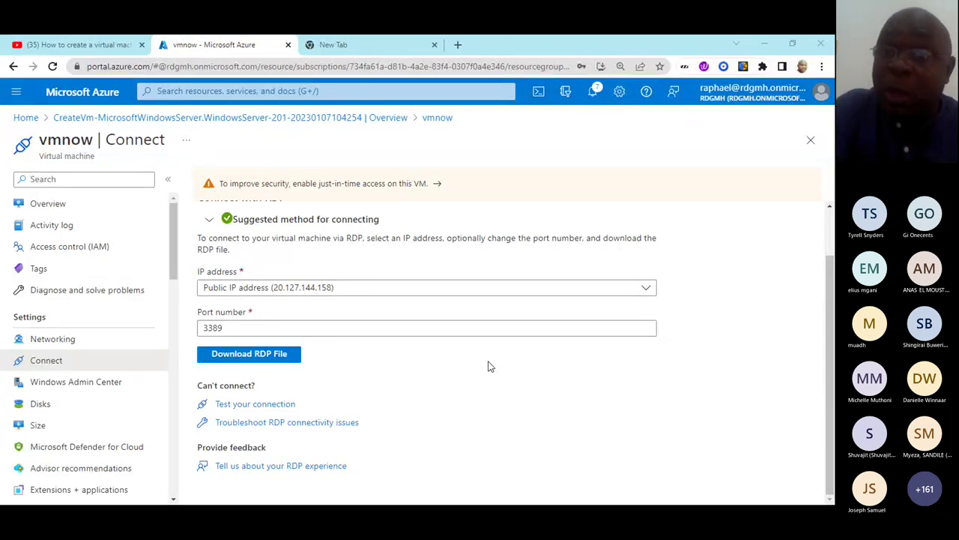
Step: Open the Azure home page in a new browser tab and start creating a new Azure virtual machine
{"action": "right_click", "coordinate": [29, 120]}
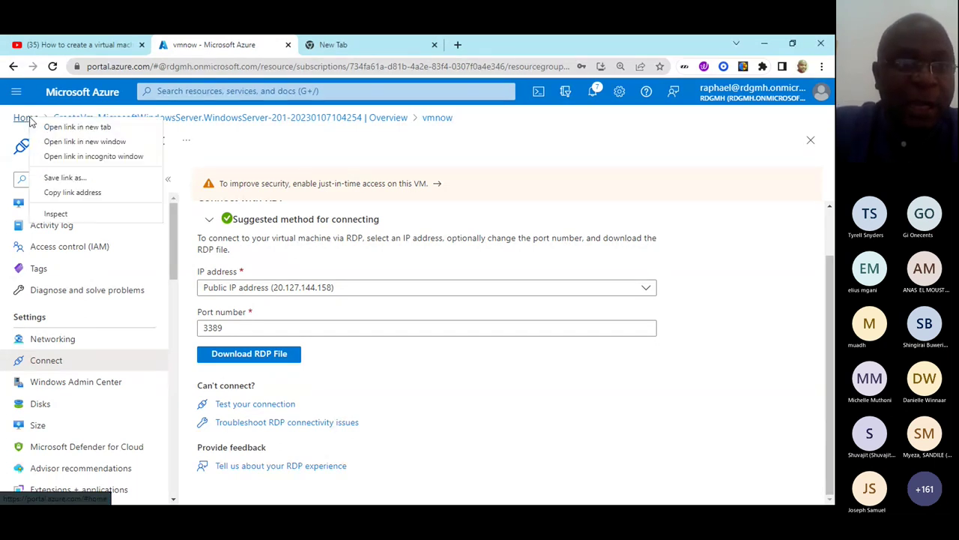
{"action": "left_click", "coordinate": [44, 127]}
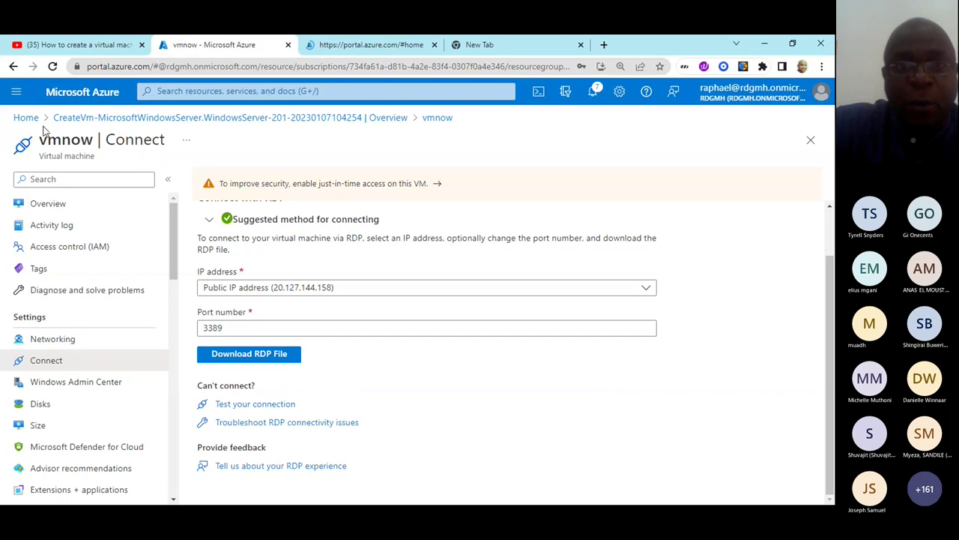
{"action": "left_click", "coordinate": [382, 47]}
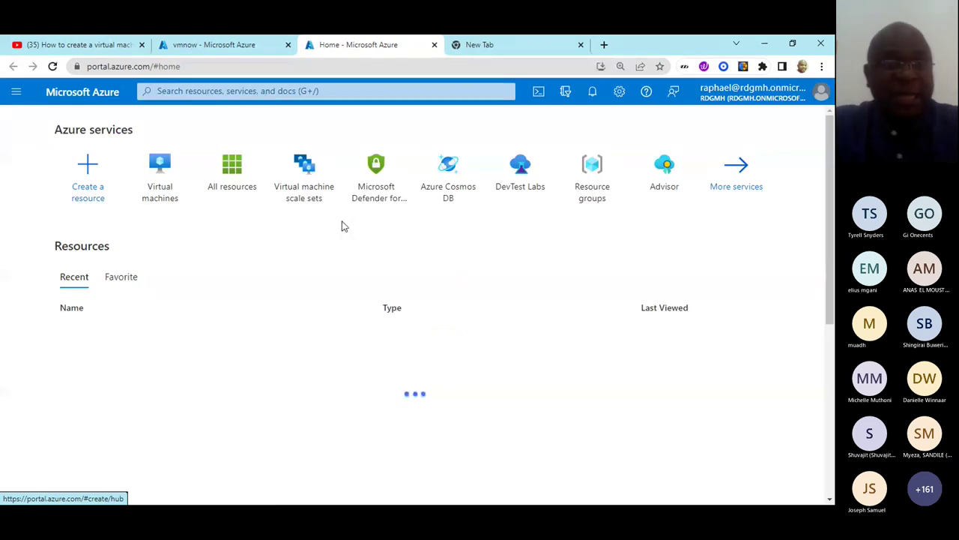
{"action": "left_click", "coordinate": [160, 187]}
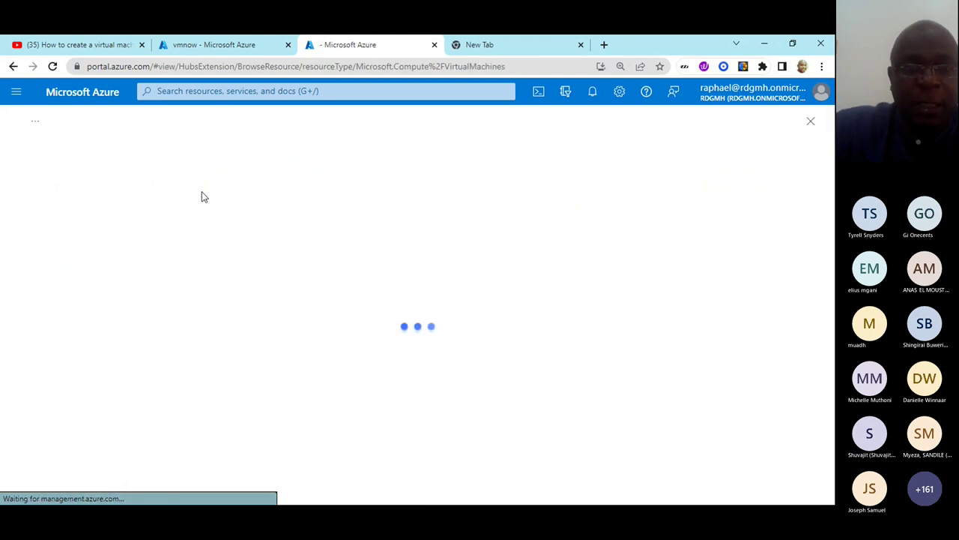
{"action": "left_click", "coordinate": [46, 179]}
{"action": "left_click", "coordinate": [57, 207]}
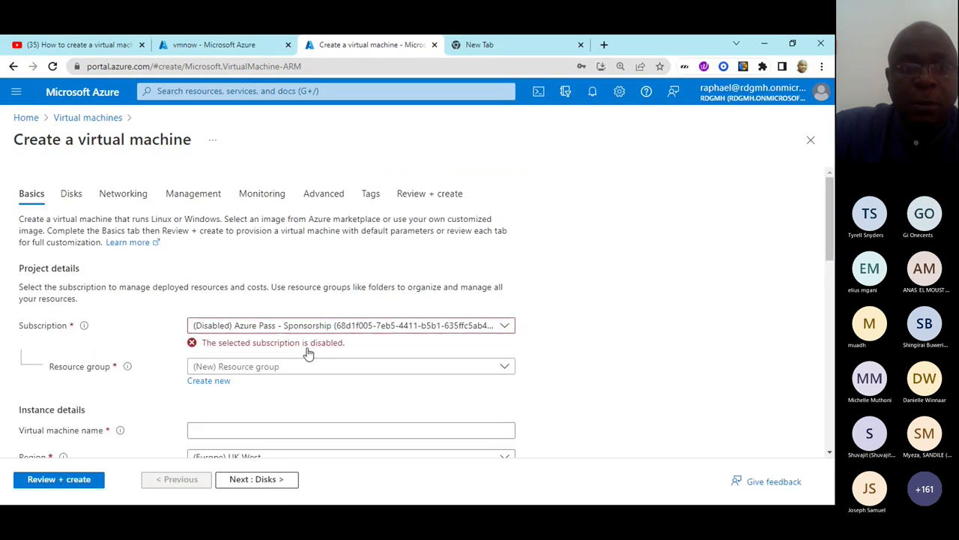
Step: Choose the enabled Azure Pass - Sponsorship subscription and the virtualmachinelecture resource group for the new virtual machine
{"action": "left_click", "coordinate": [403, 328]}
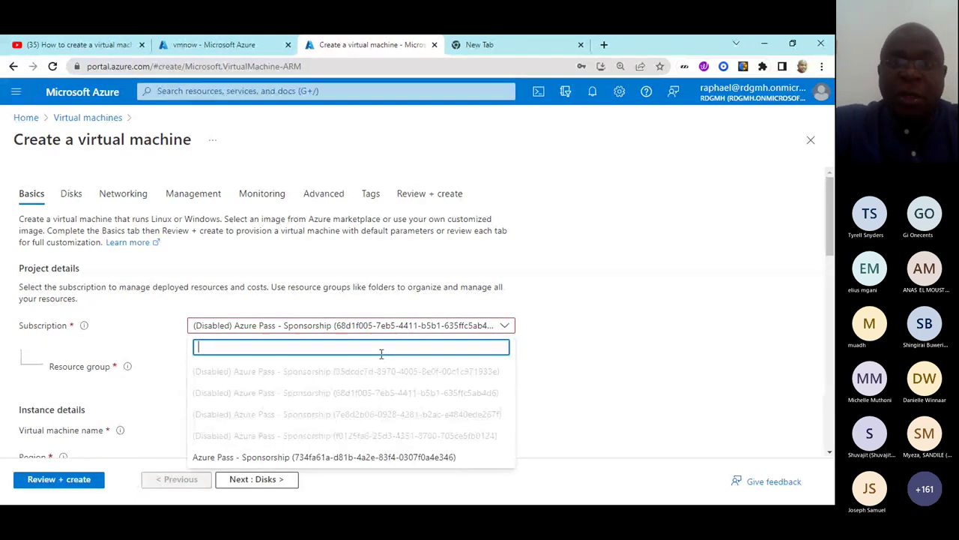
{"action": "left_click", "coordinate": [364, 457]}
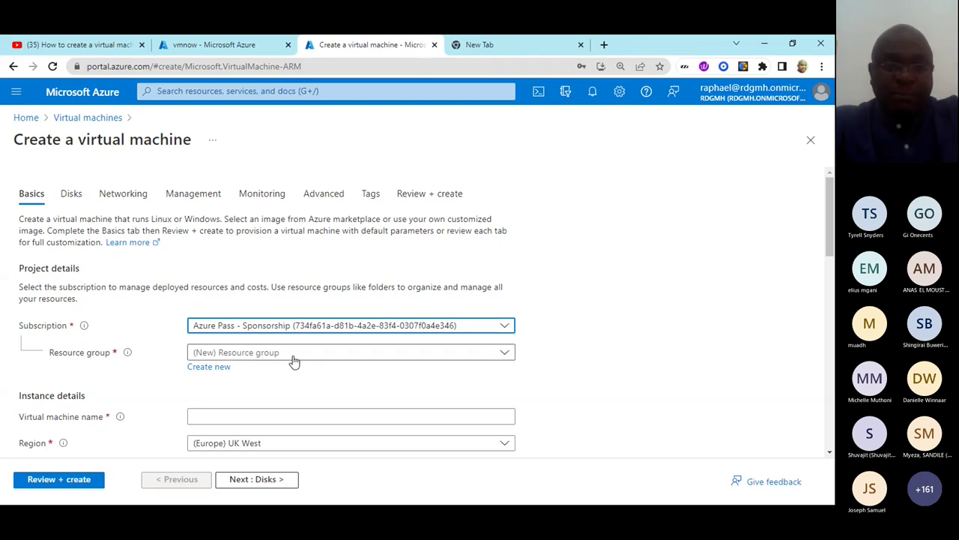
{"action": "left_click", "coordinate": [294, 355]}
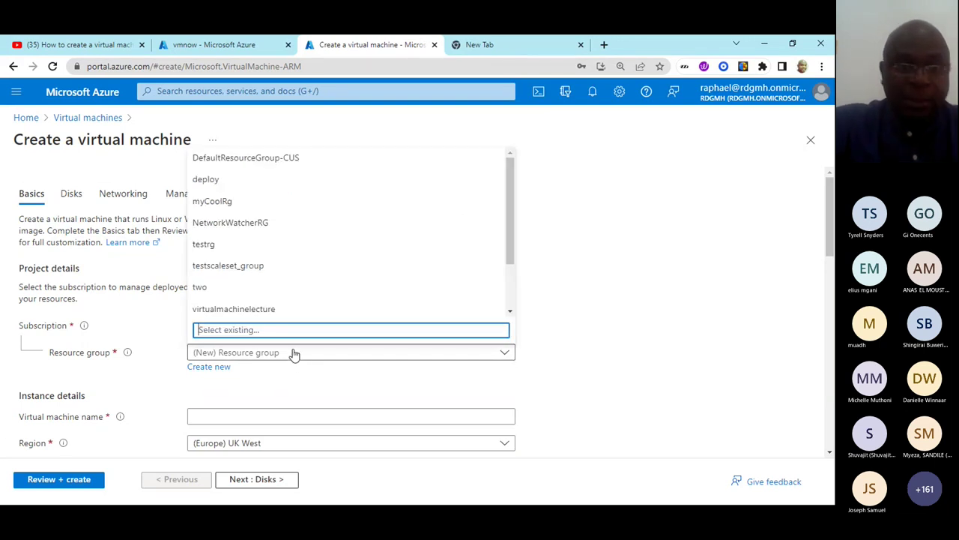
{"action": "left_click", "coordinate": [250, 310]}
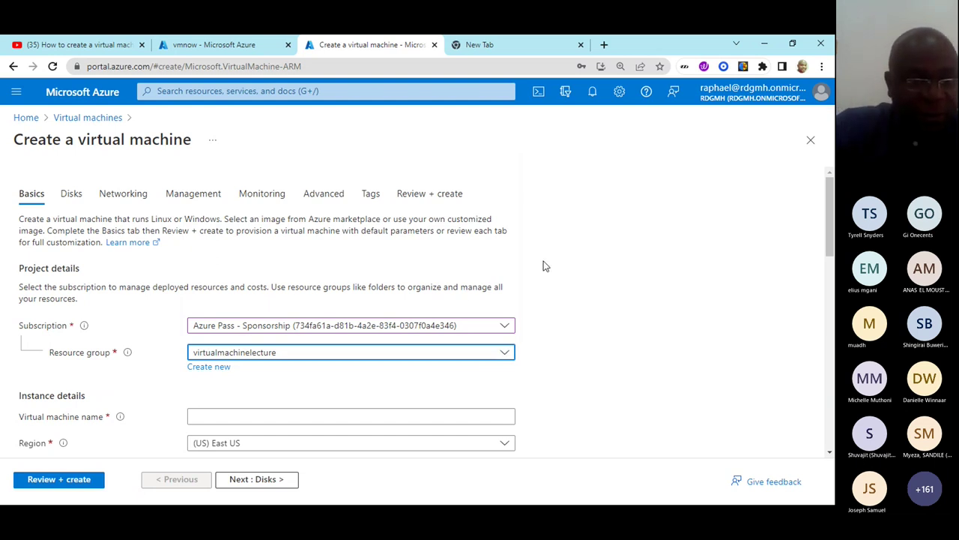
Step: Name the new virtual machine ddd and choose the Ubuntu Server 20.04 LTS - x64 Gen2 image
{"action": "scroll", "coordinate": [545, 266], "scroll_direction": "down", "scroll_amount": 3}
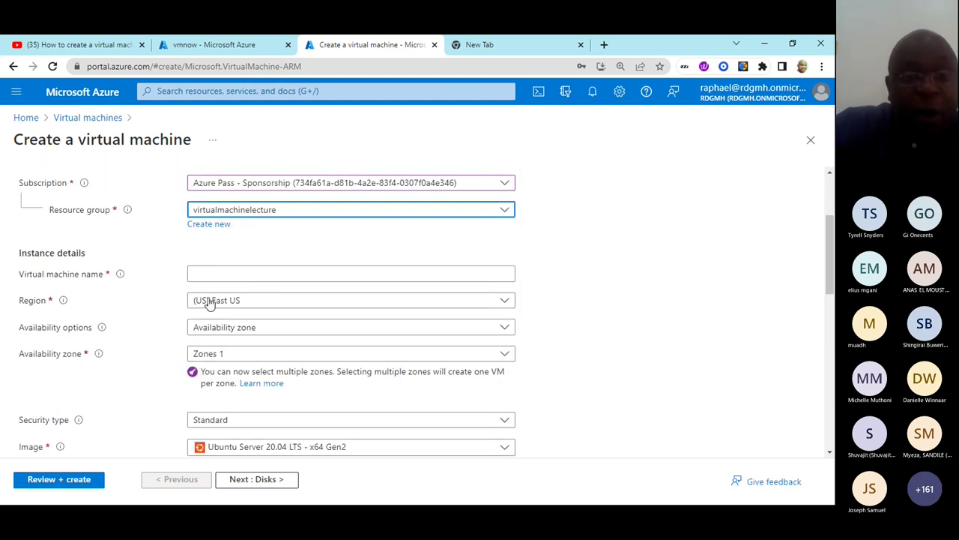
{"action": "left_click", "coordinate": [349, 268]}
{"action": "type", "text": "ddd"}
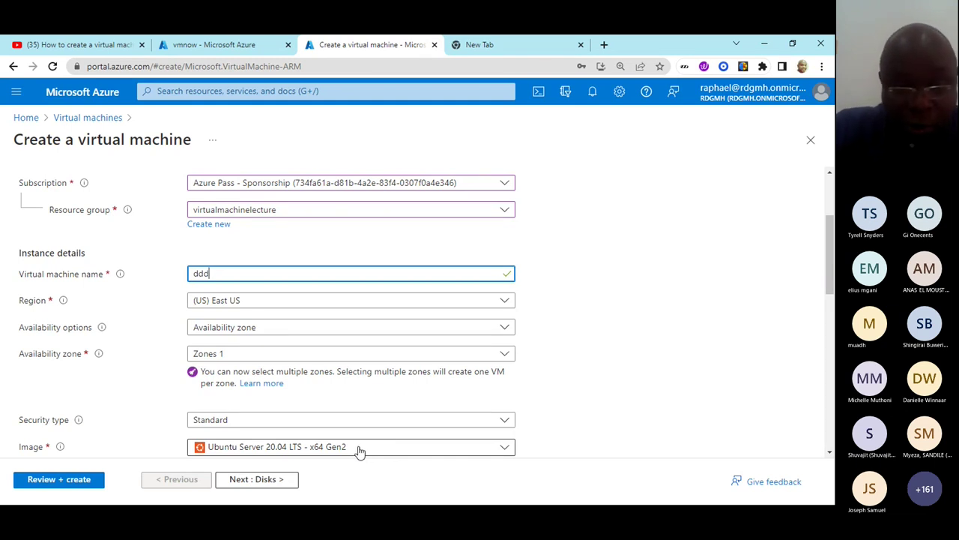
{"action": "left_click", "coordinate": [359, 450]}
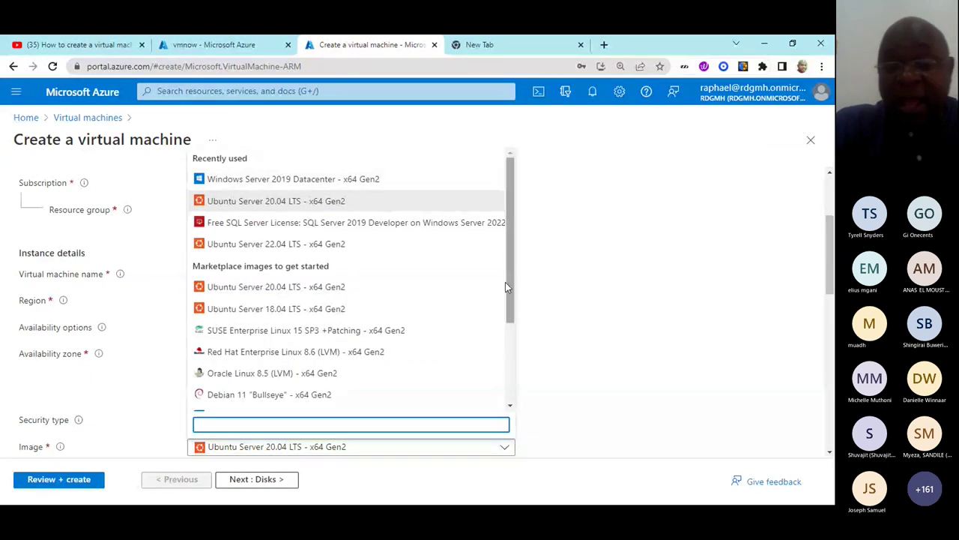
{"action": "left_click", "coordinate": [310, 179]}
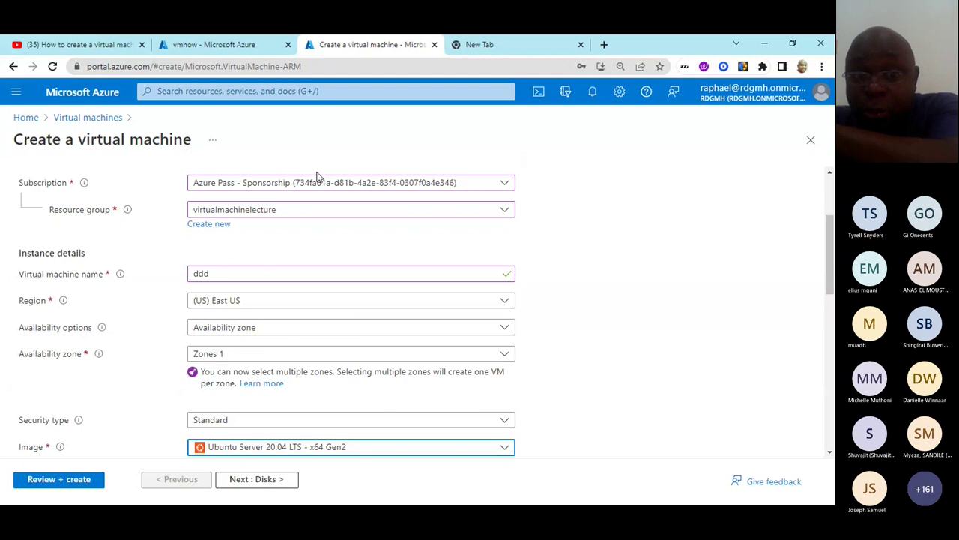
{"action": "left_click", "coordinate": [503, 447]}
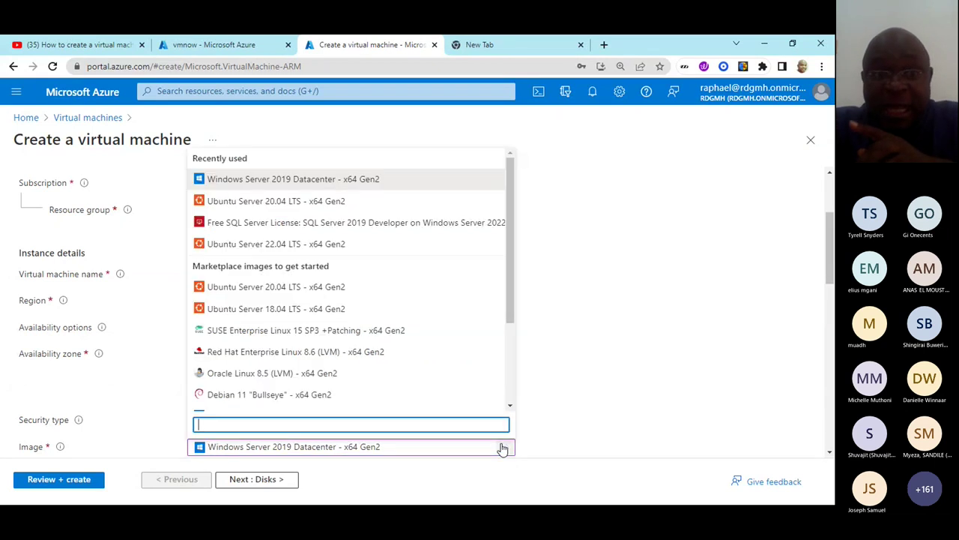
{"action": "left_click", "coordinate": [270, 204]}
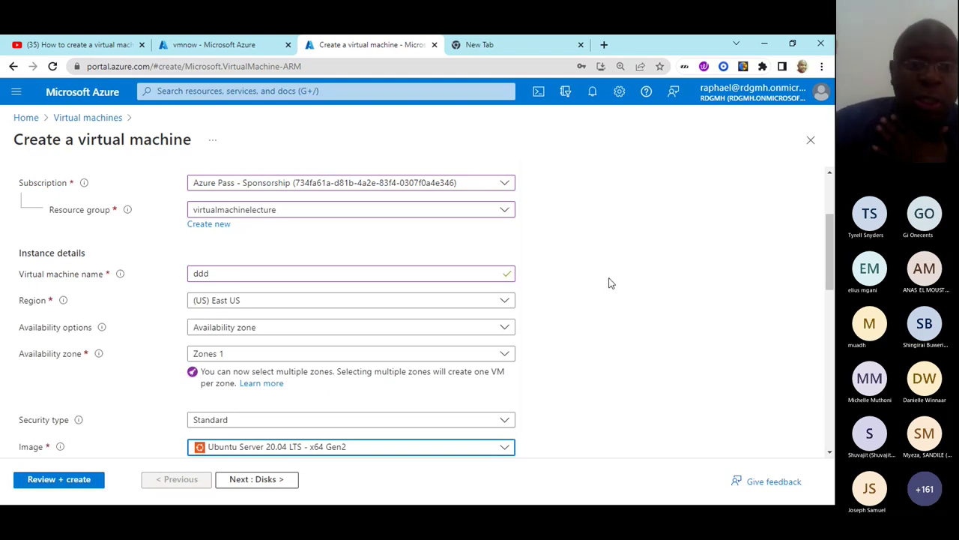
Step: Set the administrator account's authentication type to Password and enter Azureuser as the username
{"action": "scroll", "coordinate": [608, 283], "scroll_direction": "down", "scroll_amount": 2}
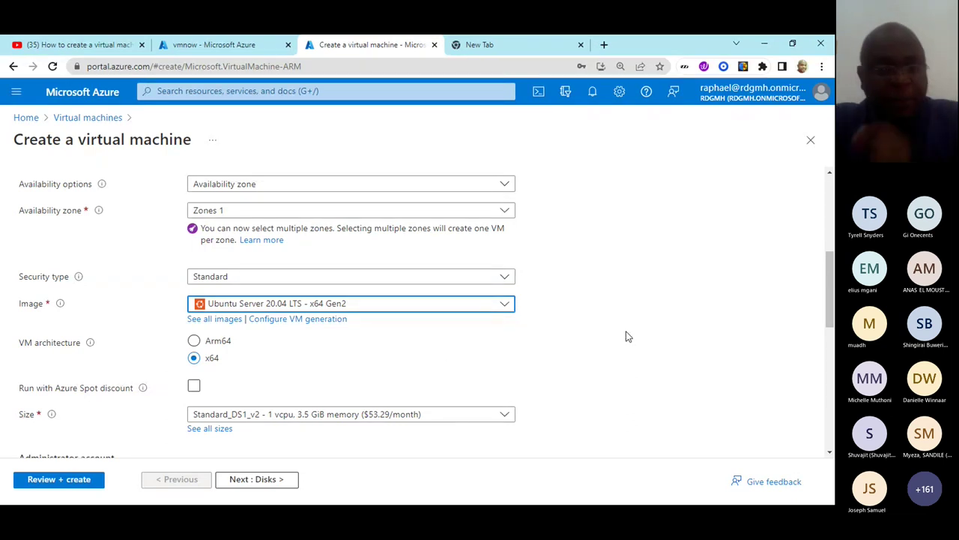
{"action": "scroll", "coordinate": [615, 337], "scroll_direction": "down", "scroll_amount": 2}
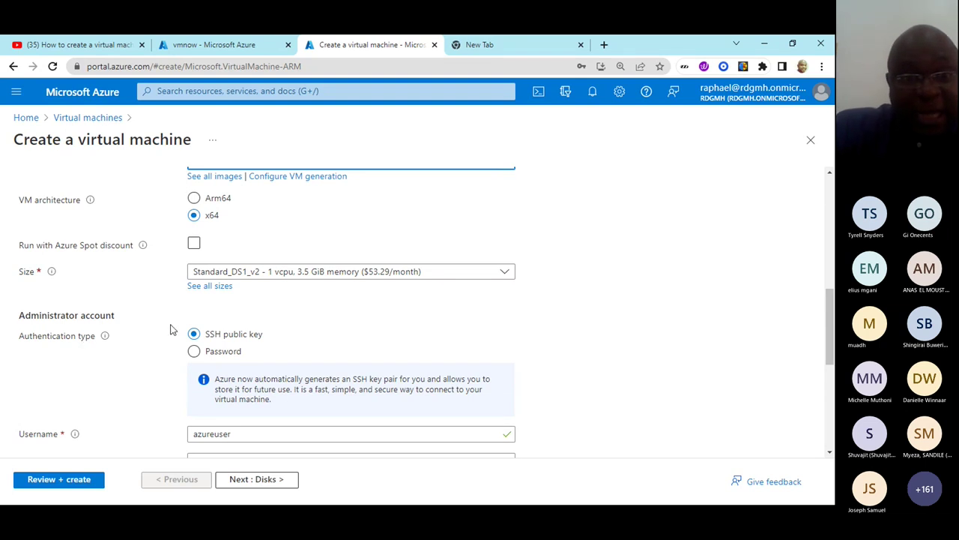
{"action": "left_click", "coordinate": [194, 352]}
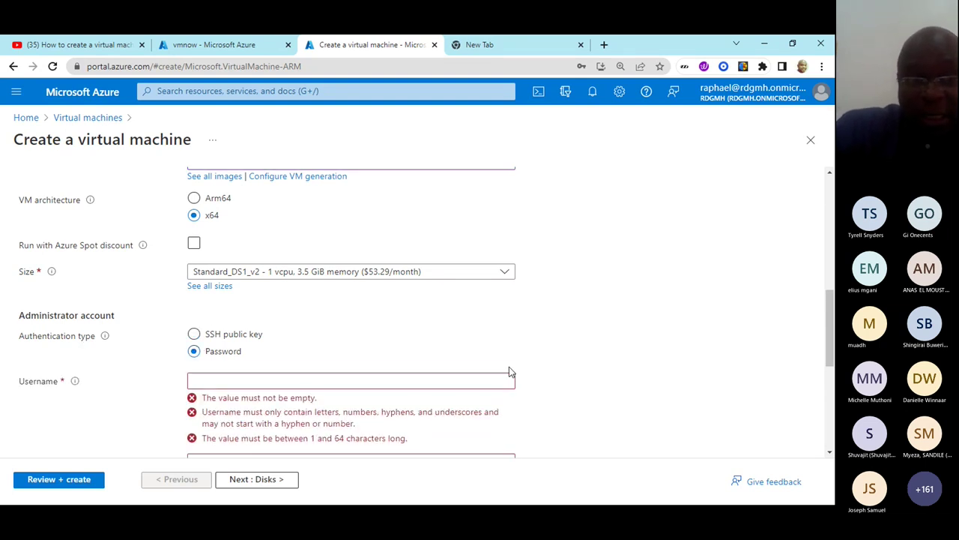
{"action": "scroll", "coordinate": [154, 399], "scroll_direction": "down", "scroll_amount": 2}
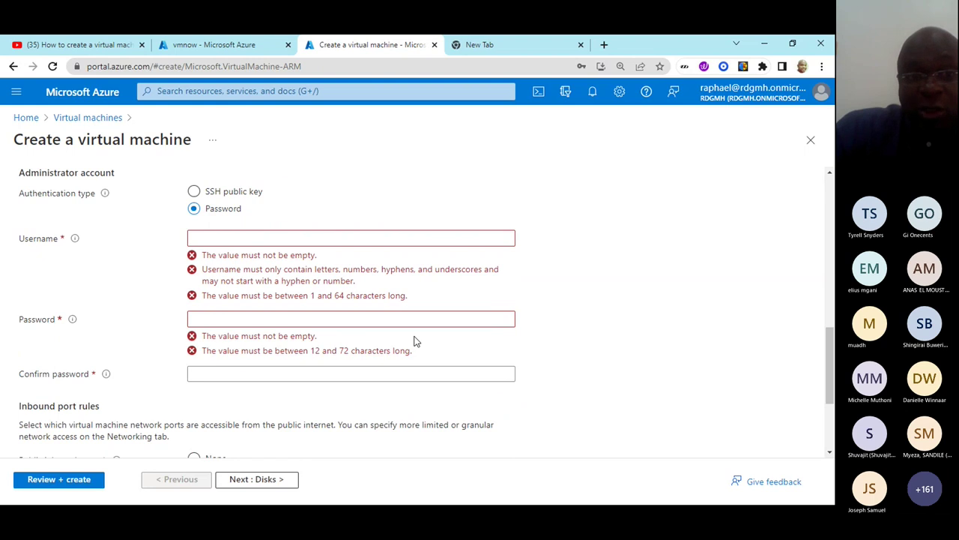
{"action": "left_click", "coordinate": [216, 239]}
{"action": "left_click", "coordinate": [210, 265]}
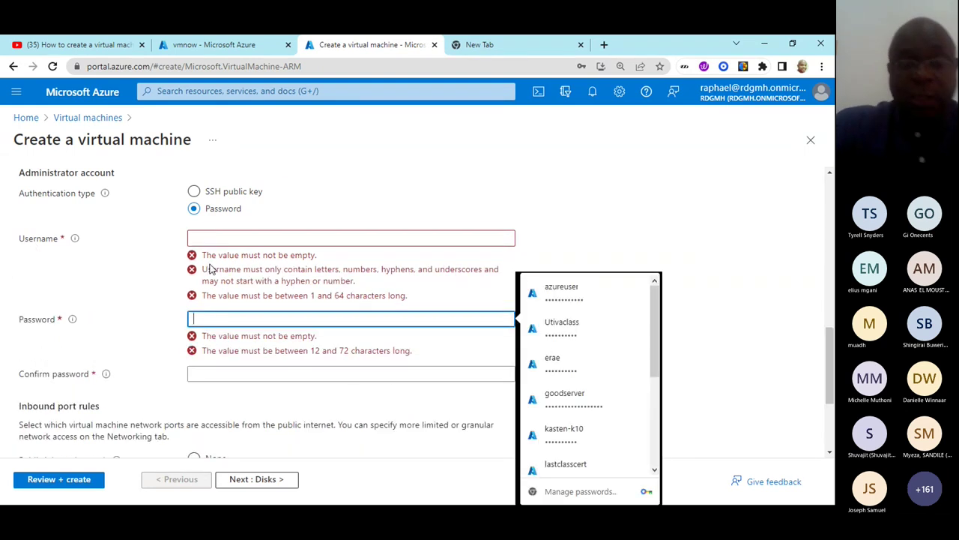
{"action": "left_click", "coordinate": [209, 239]}
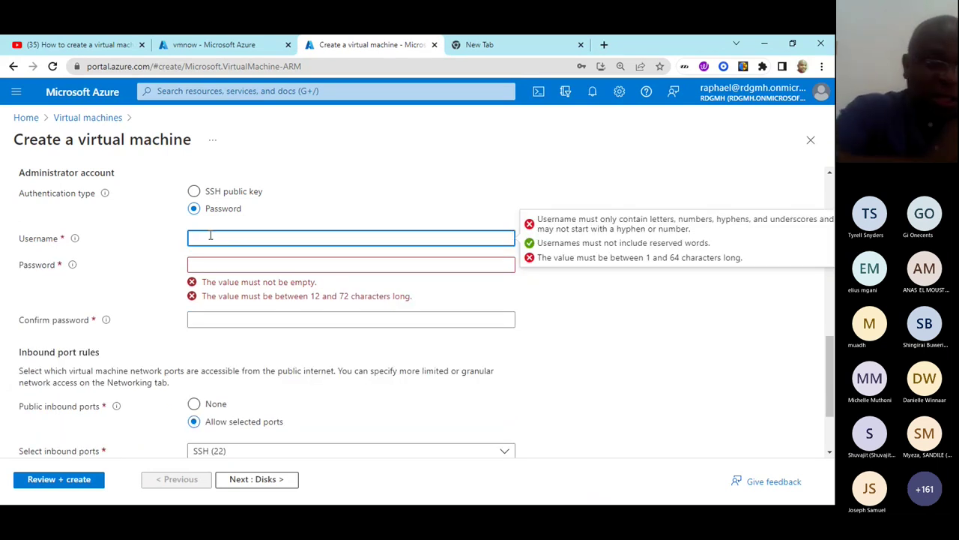
{"action": "type", "text": "AZ"}
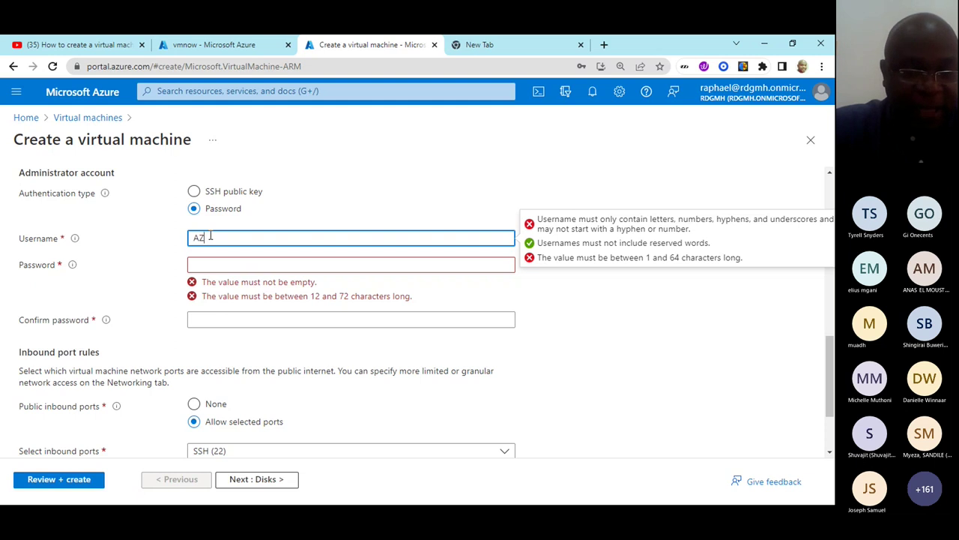
{"action": "key", "text": "BackSpace"}
{"action": "type", "text": "zureuser"}
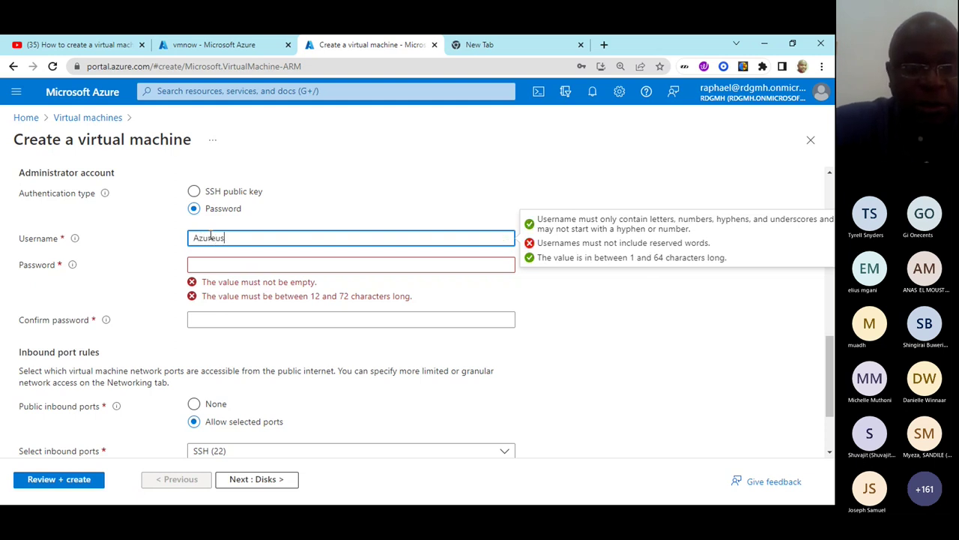
Step: Enter the administrator account password and repeat it in the confirmation field
{"action": "left_click", "coordinate": [219, 263]}
{"action": "type", "text": "••••••••••"}
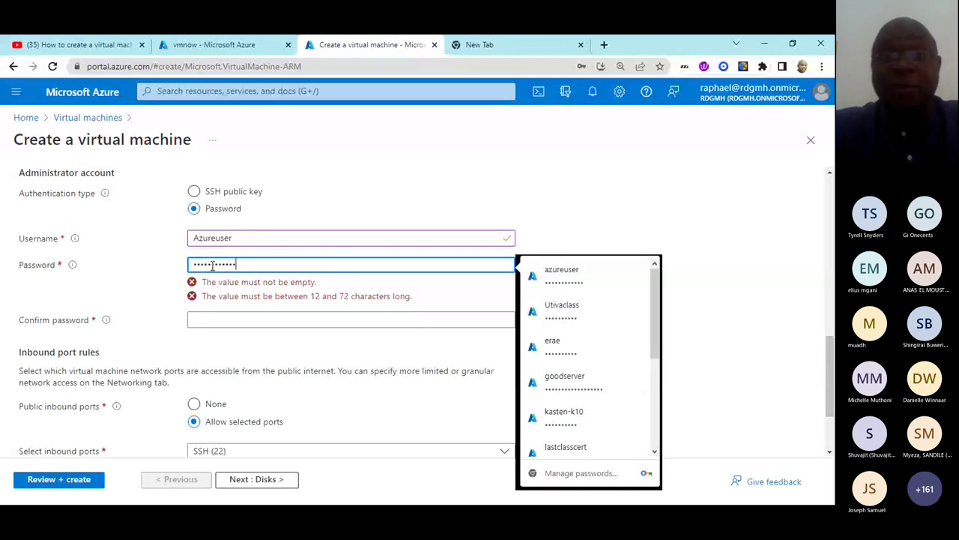
{"action": "type", "text": "••"}
{"action": "left_click", "coordinate": [215, 293]}
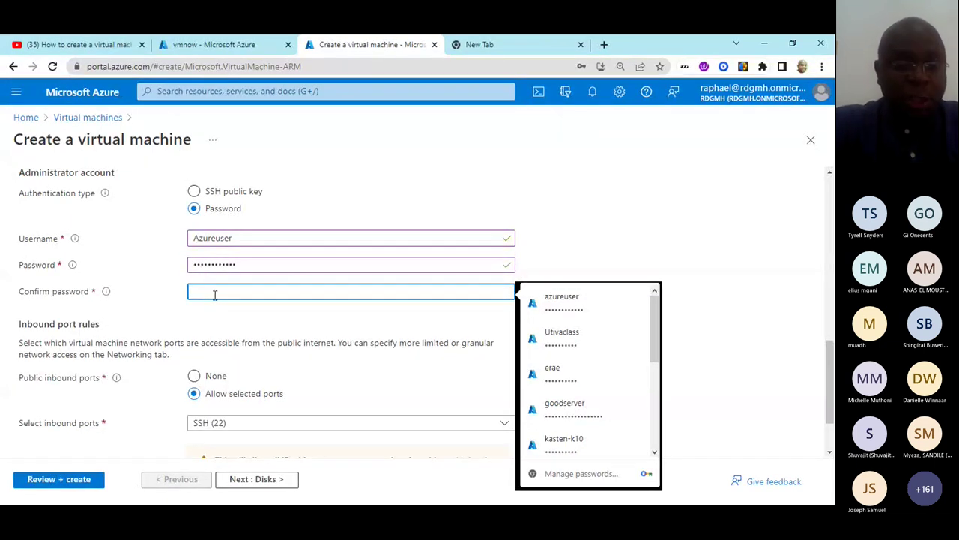
{"action": "type", "text": "•••"}
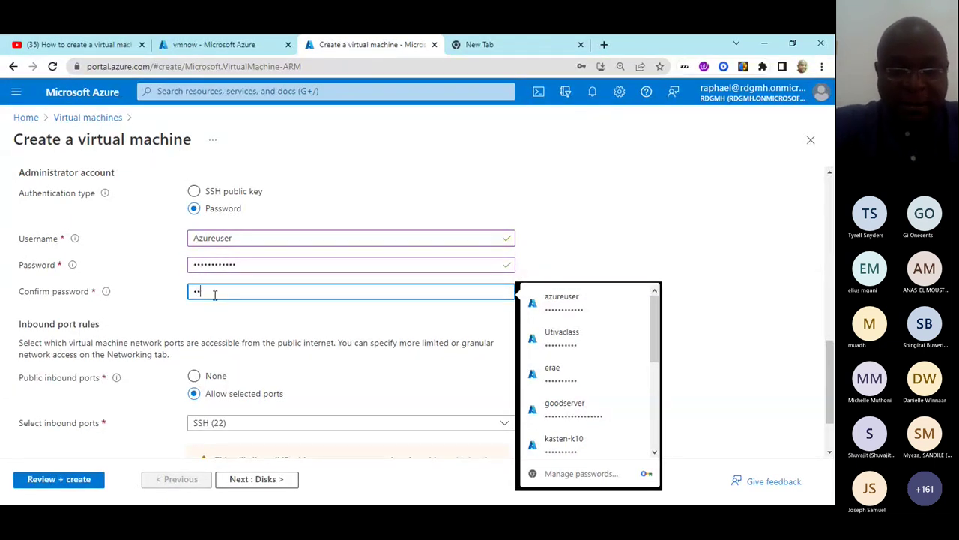
{"action": "type", "text": "••••••"}
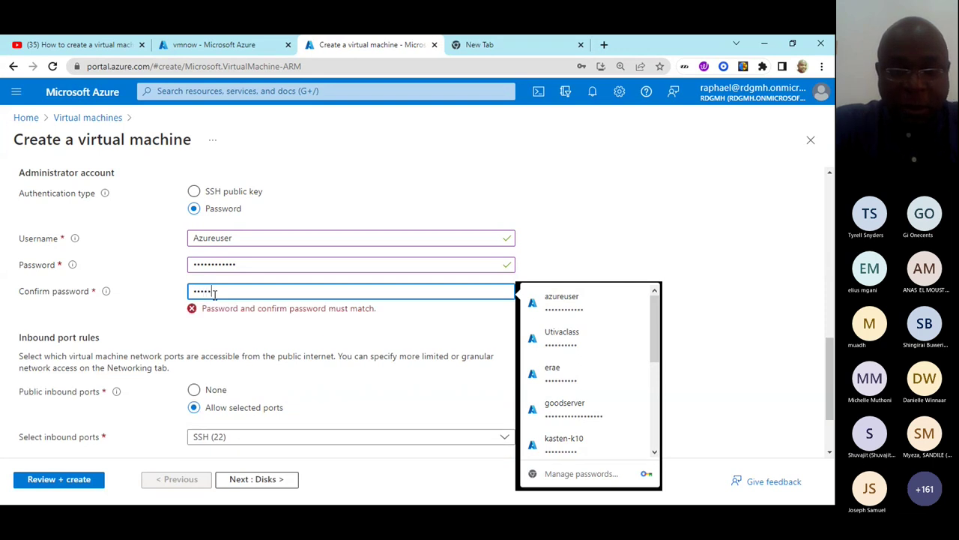
{"action": "type", "text": "•"}
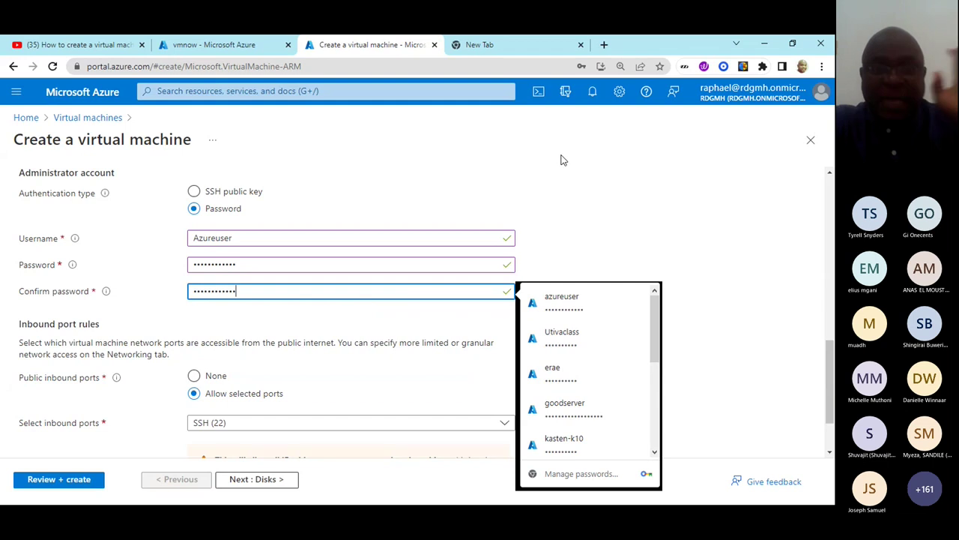
Step: Abandon the new virtual machine form, discard its unsaved edits and return to the Azure home page
{"action": "left_click", "coordinate": [664, 154]}
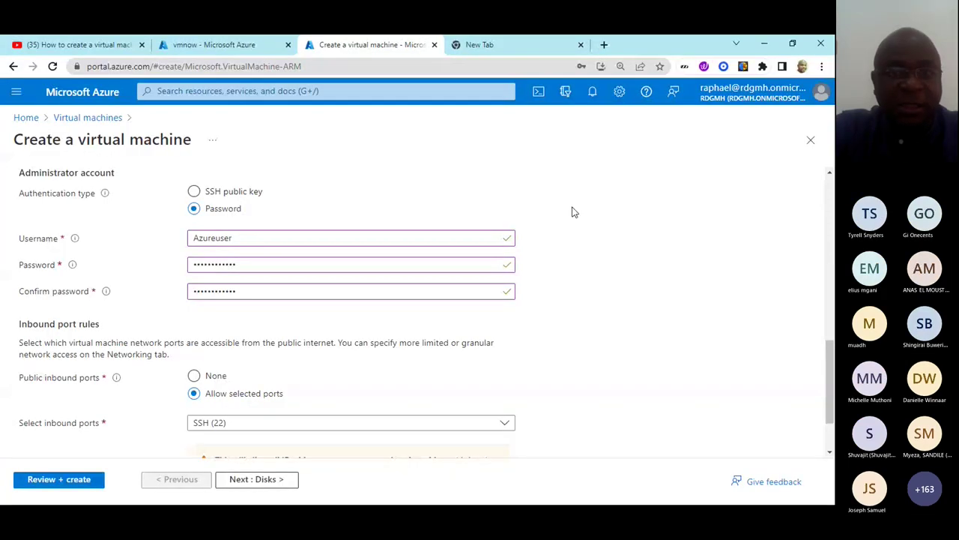
{"action": "left_click", "coordinate": [26, 120]}
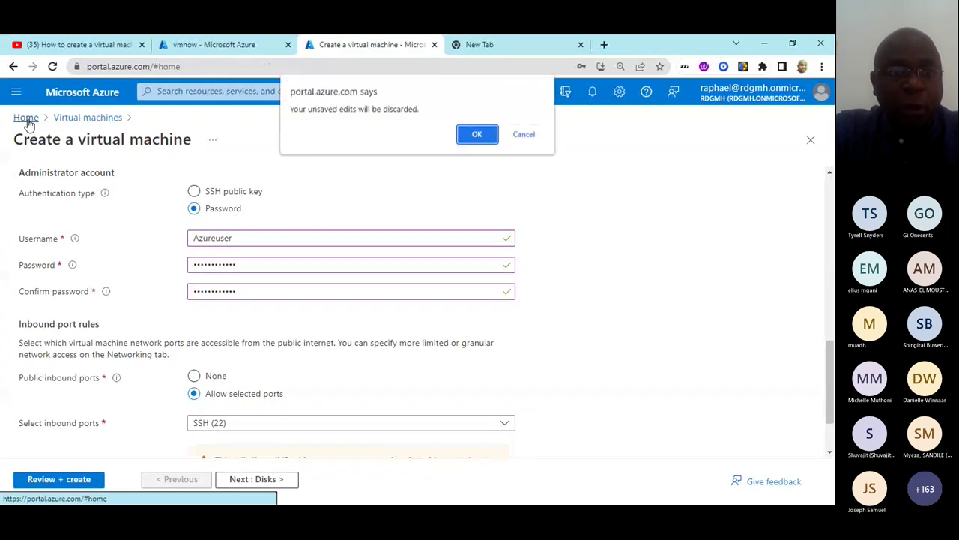
{"action": "left_click", "coordinate": [476, 134]}
Step: Return to the vmnow virtual machine, open its Extensions + applications page and start adding an extension
{"action": "left_click", "coordinate": [225, 45]}
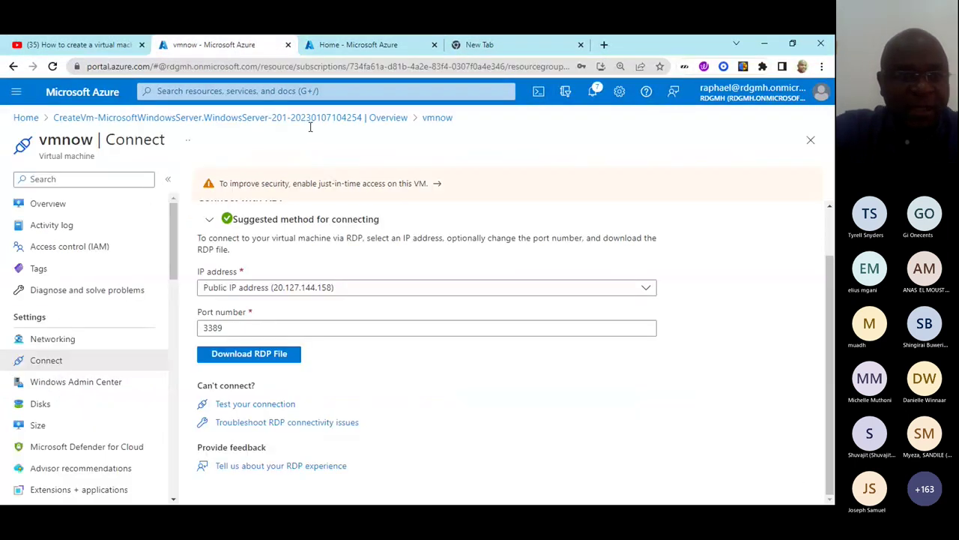
{"action": "left_click", "coordinate": [56, 203]}
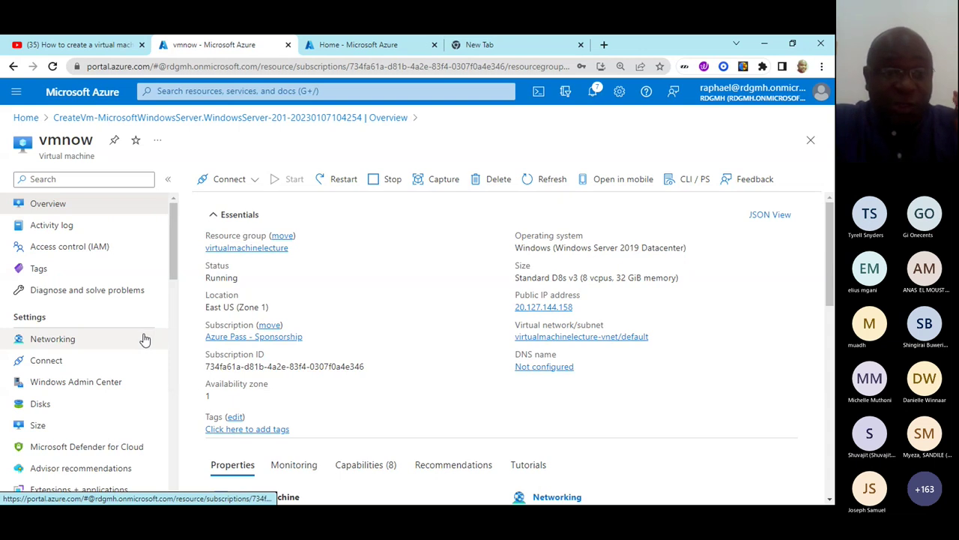
{"action": "scroll", "coordinate": [143, 339], "scroll_direction": "down", "scroll_amount": 2}
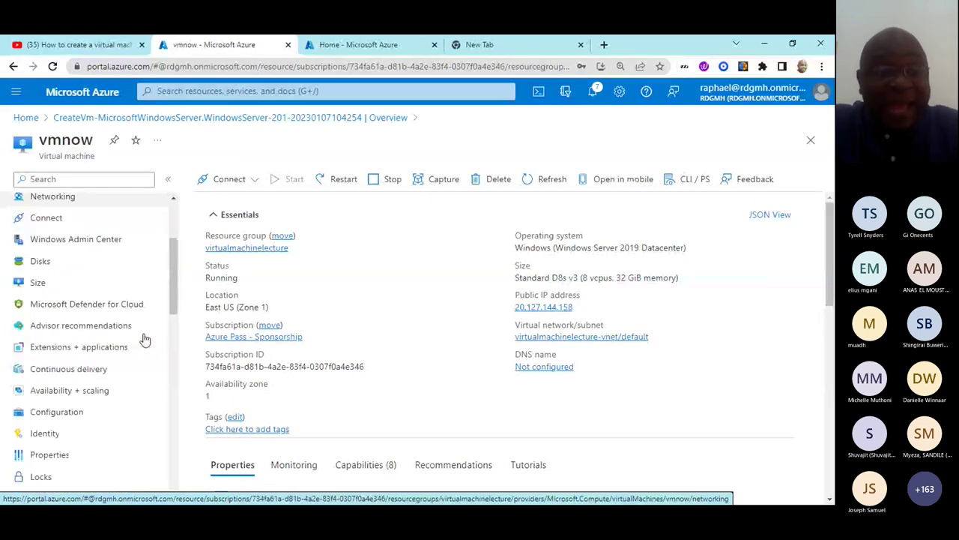
{"action": "left_click", "coordinate": [100, 347]}
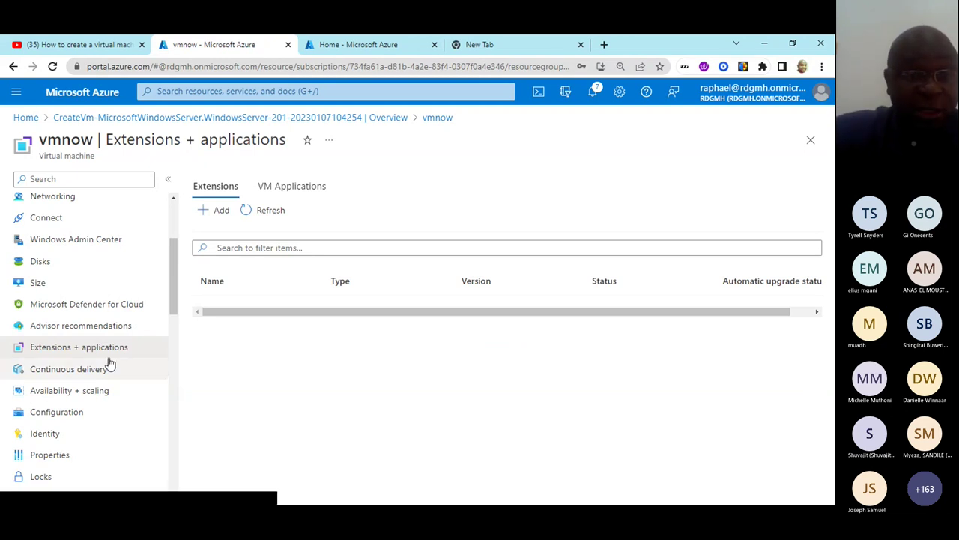
{"action": "left_click", "coordinate": [212, 212]}
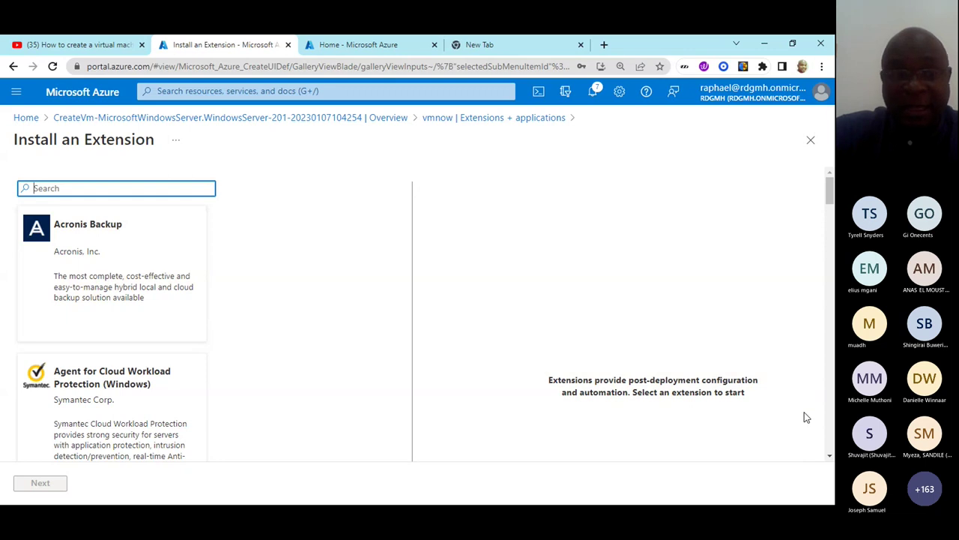
Step: Browse the available extensions for vmnow and select Azure Performance Diagnostics
{"action": "scroll", "coordinate": [122, 248], "scroll_direction": "down", "scroll_amount": 4}
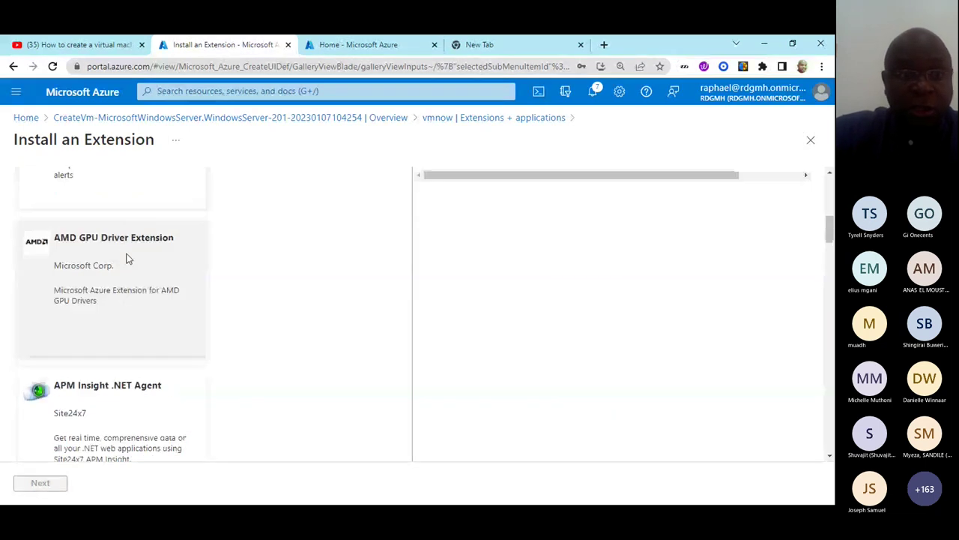
{"action": "scroll", "coordinate": [126, 258], "scroll_direction": "down", "scroll_amount": 7}
{"action": "scroll", "coordinate": [138, 315], "scroll_direction": "down", "scroll_amount": 10}
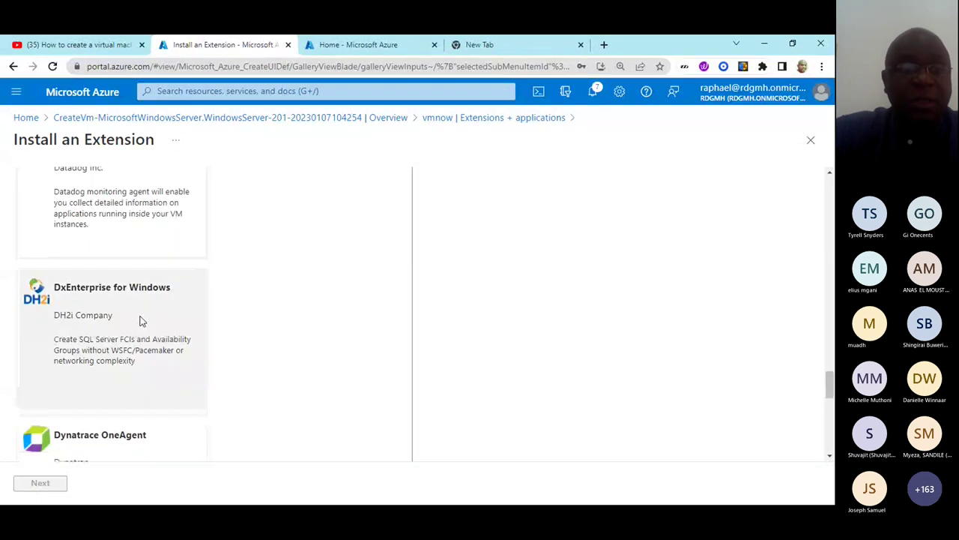
{"action": "scroll", "coordinate": [140, 318], "scroll_direction": "down", "scroll_amount": 6}
{"action": "left_click", "coordinate": [59, 440]}
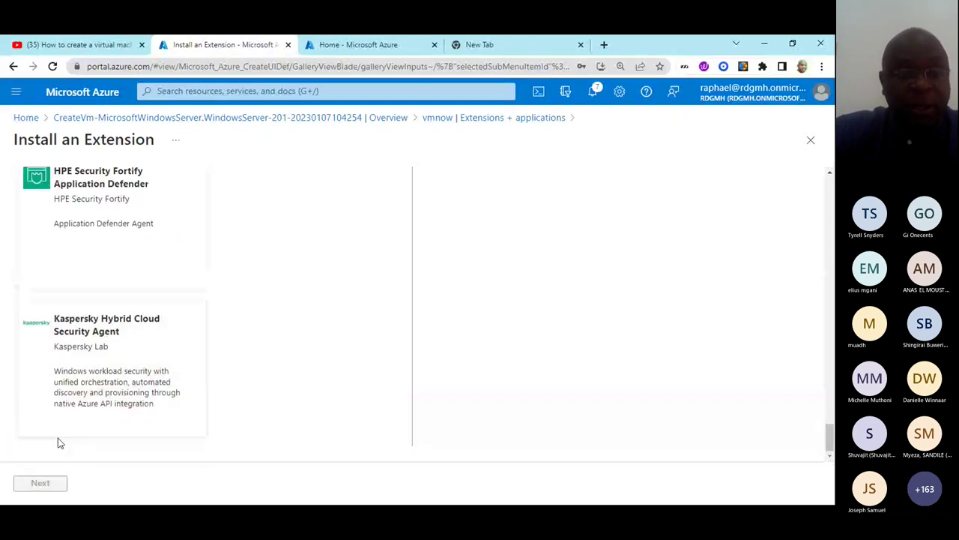
{"action": "scroll", "coordinate": [125, 366], "scroll_direction": "up", "scroll_amount": 20}
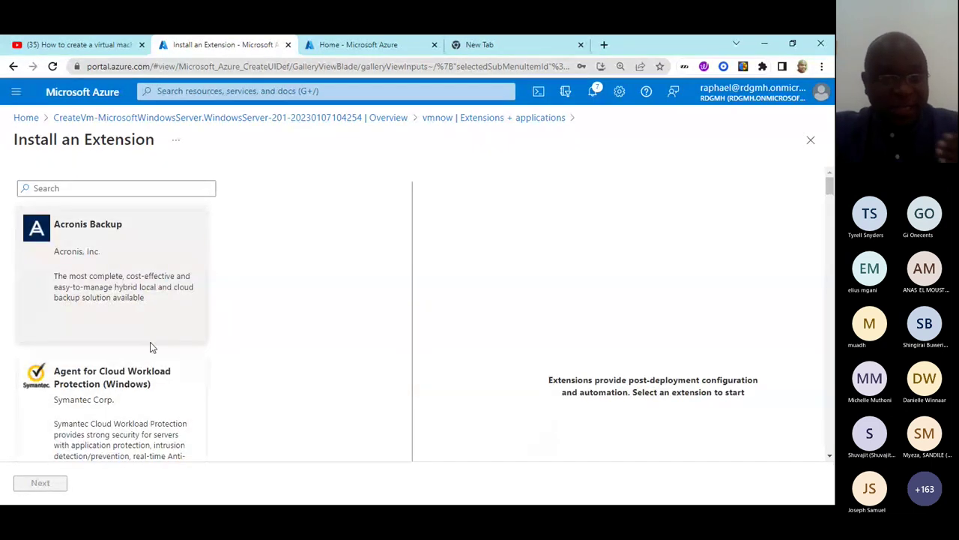
{"action": "scroll", "coordinate": [113, 397], "scroll_direction": "down", "scroll_amount": 4}
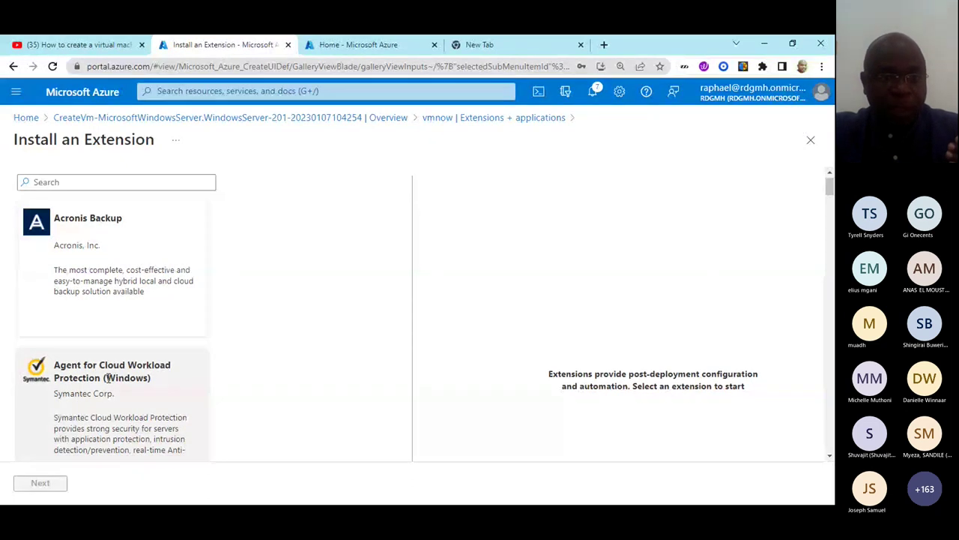
{"action": "scroll", "coordinate": [129, 421], "scroll_direction": "down", "scroll_amount": 8}
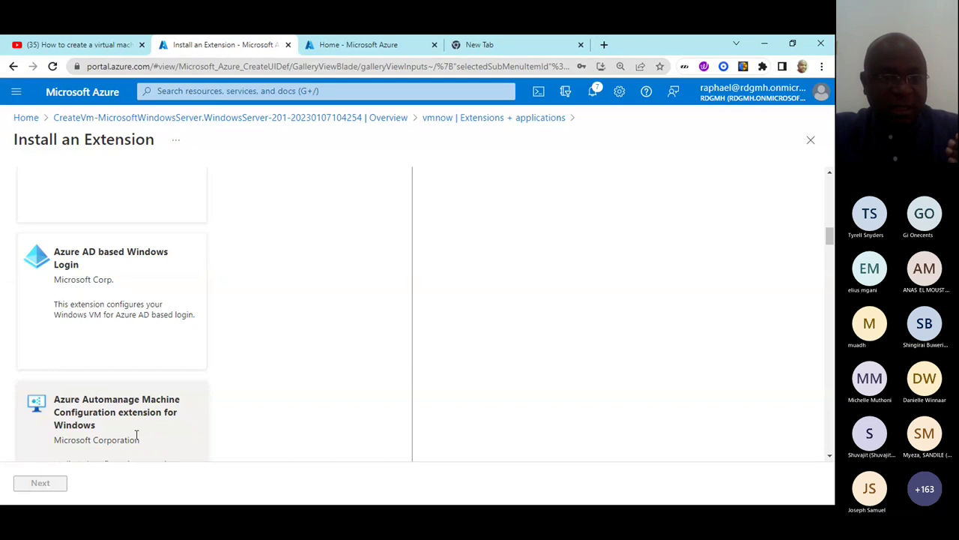
{"action": "scroll", "coordinate": [136, 435], "scroll_direction": "down", "scroll_amount": 2}
{"action": "left_click", "coordinate": [138, 412]}
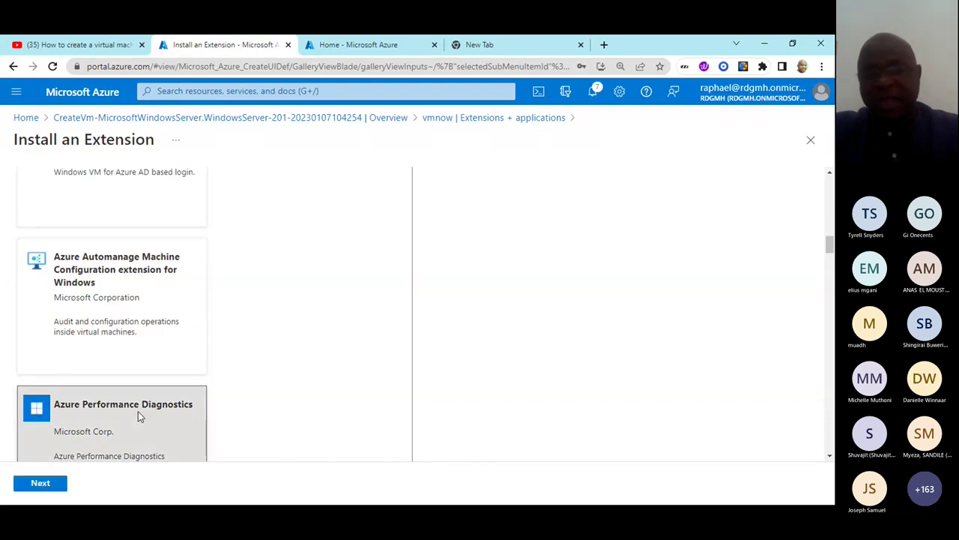